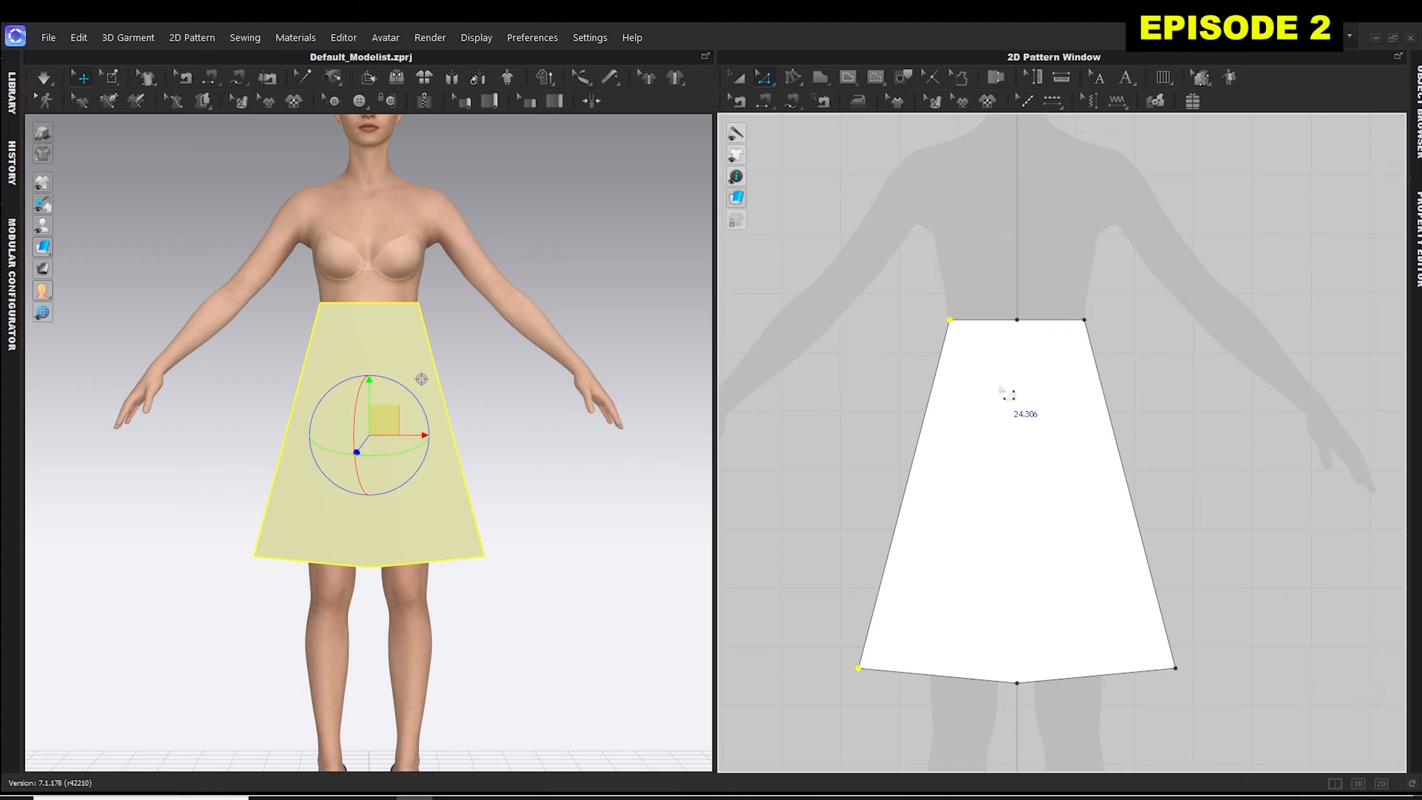
Clone the front skirt panel as a symmetric pattern with sewing and place the copy beside the original, about 22.1 in away.
key(a)
click(1209, 361)
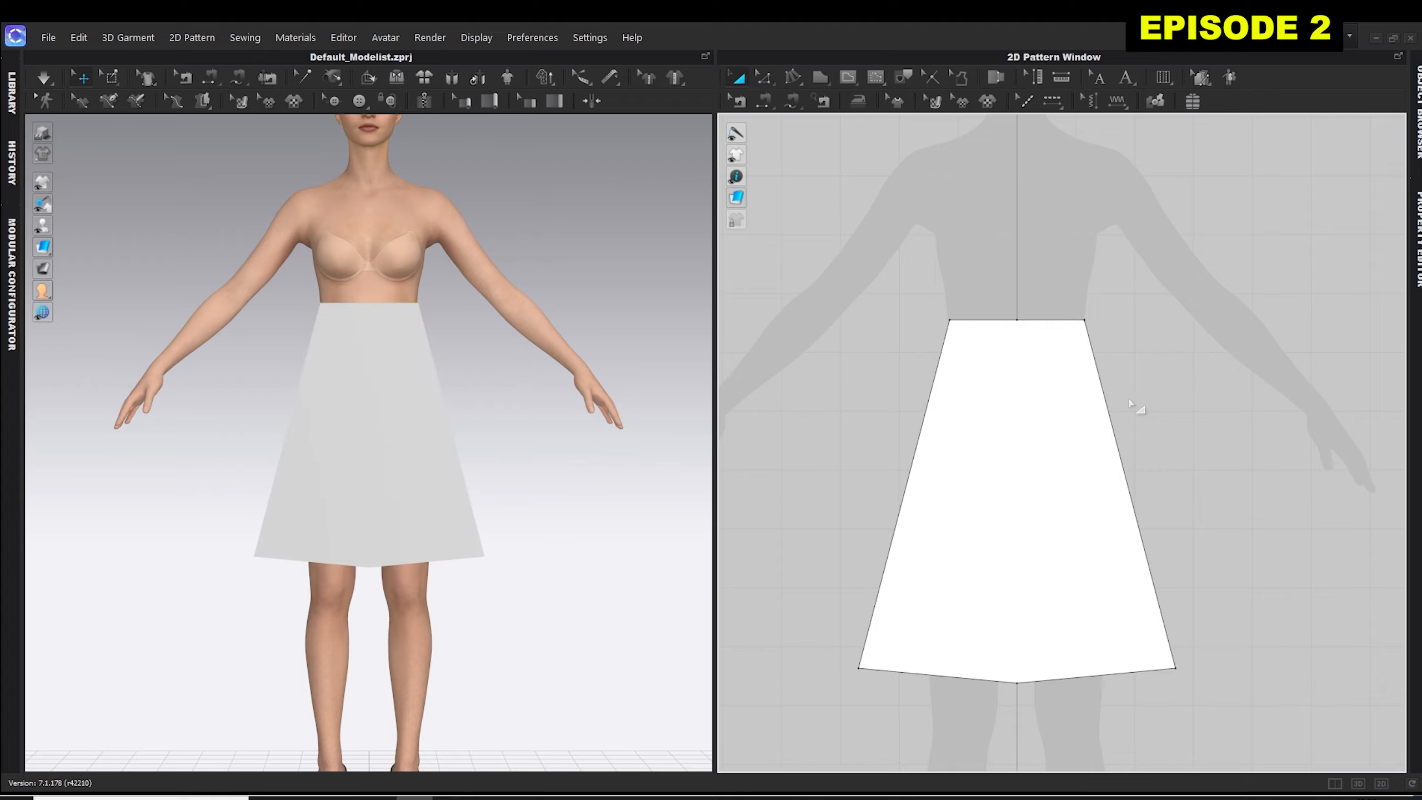
click(1000, 461)
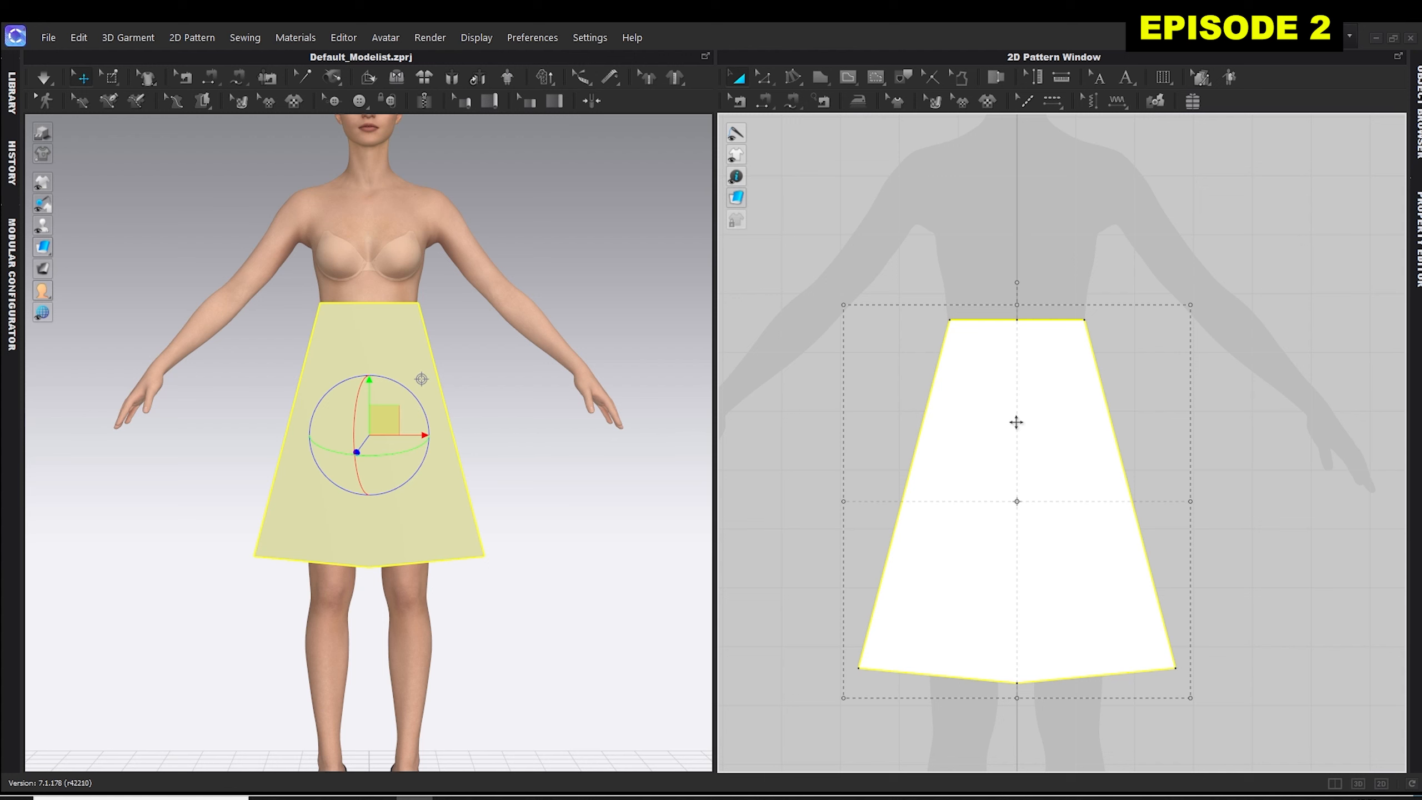
right_click(1016, 421)
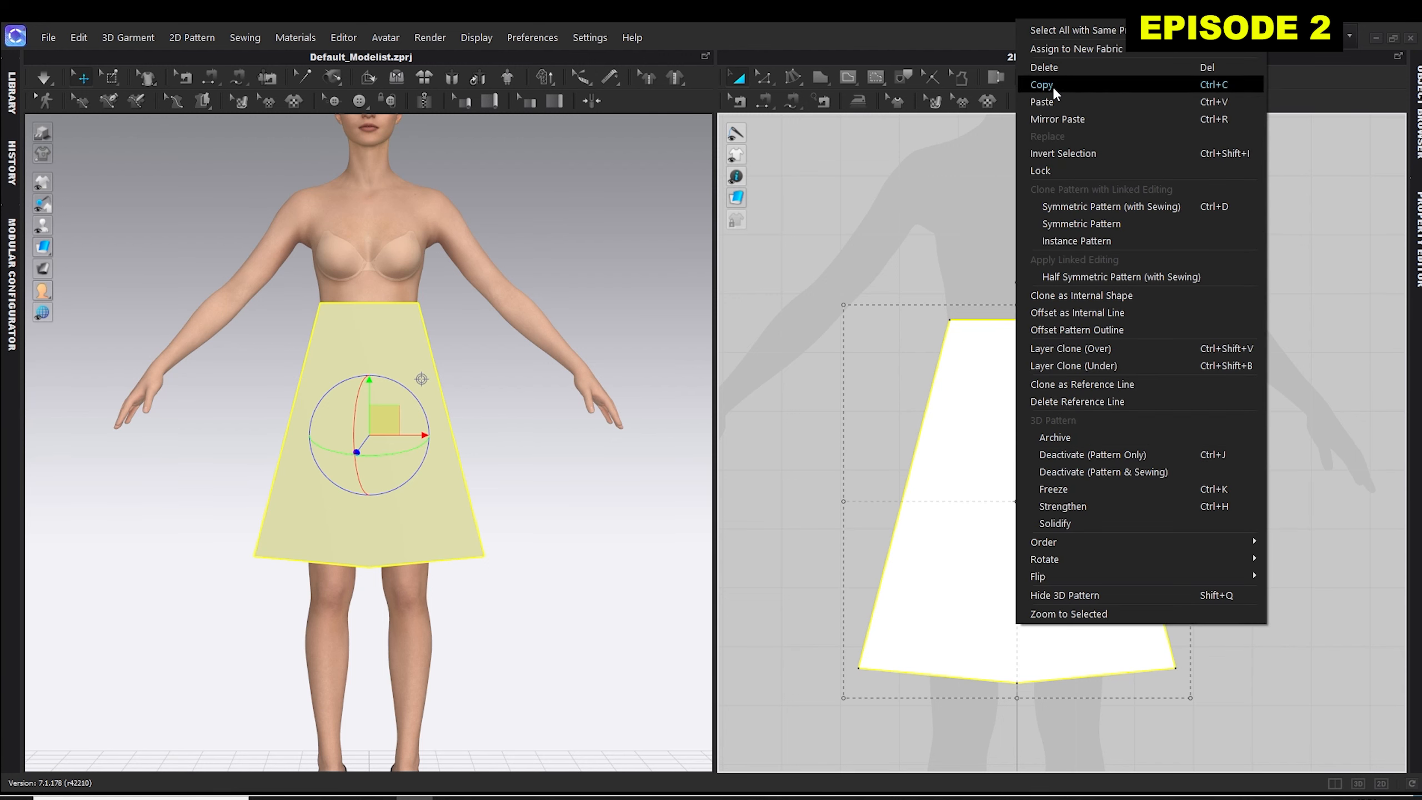
click(1096, 207)
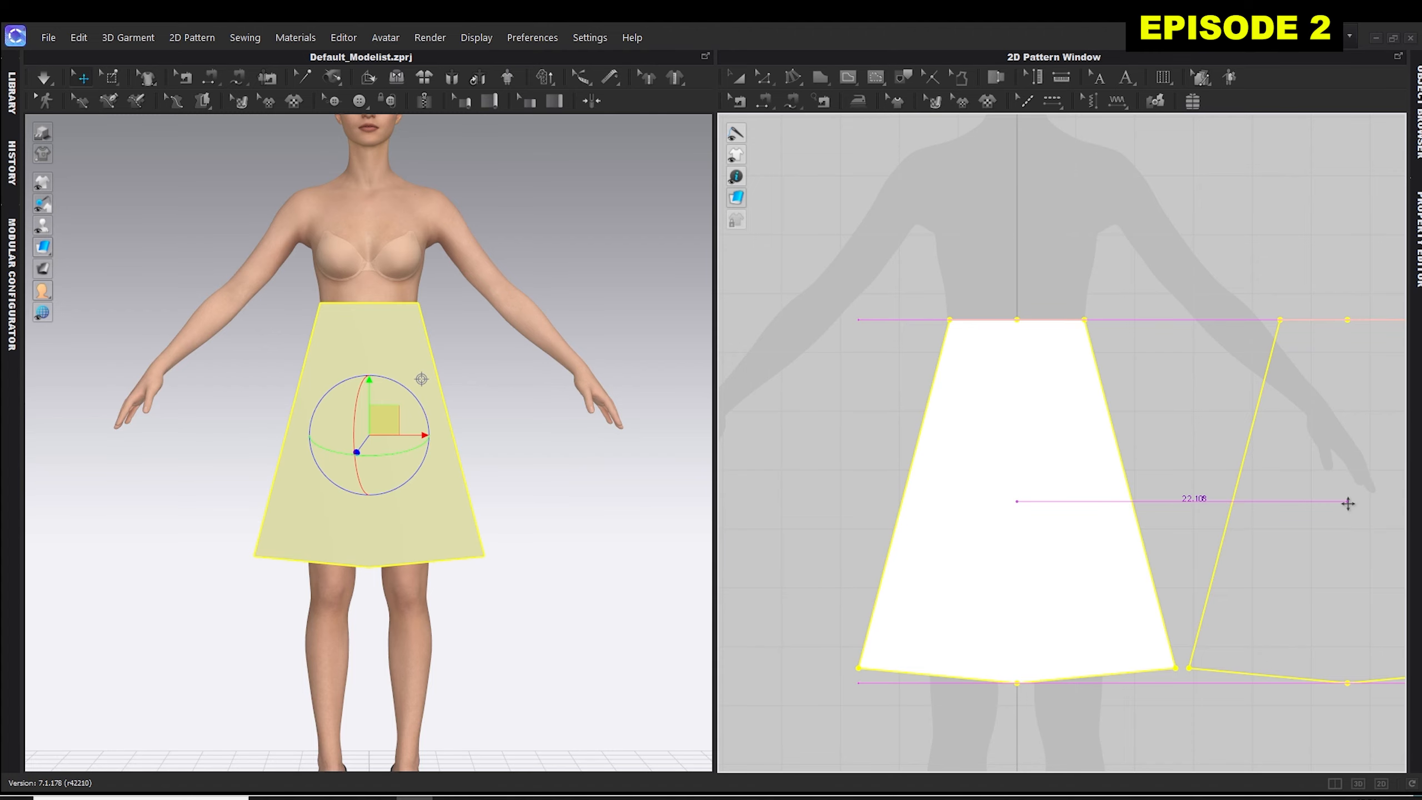
click(1348, 503)
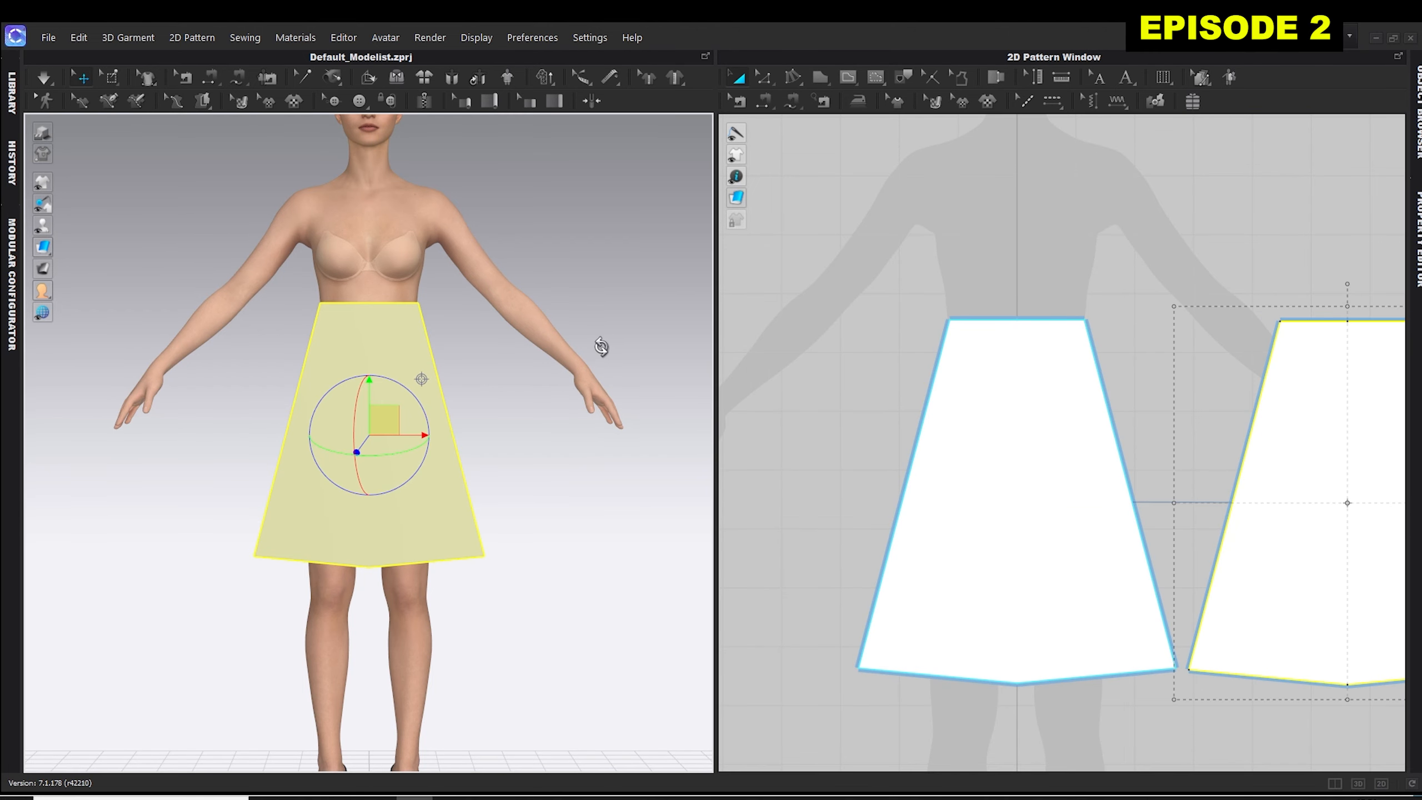
Move the cloned skirt panel behind the avatar in 3D to serve as the back piece.
right_drag(600, 347, 387, 340)
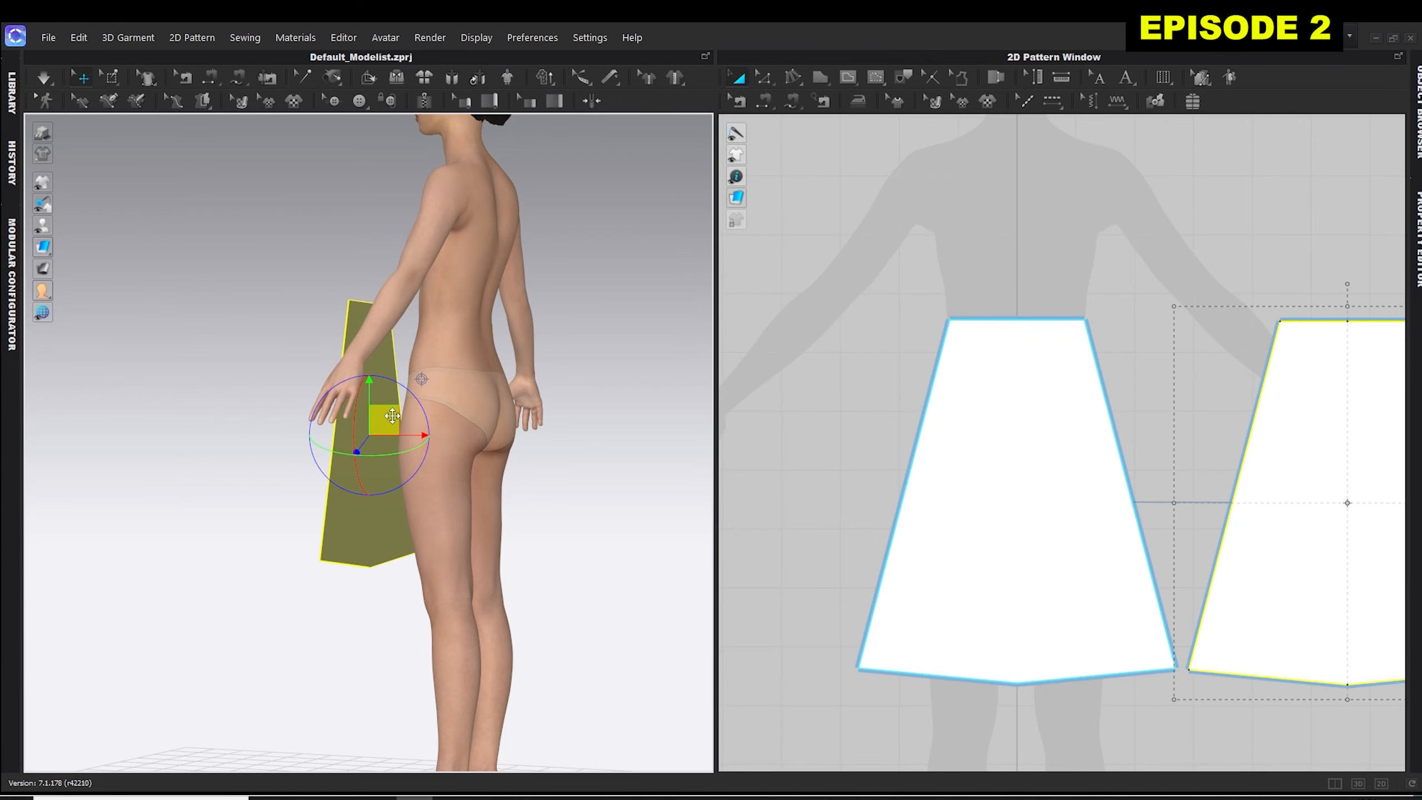
drag(392, 415, 563, 438)
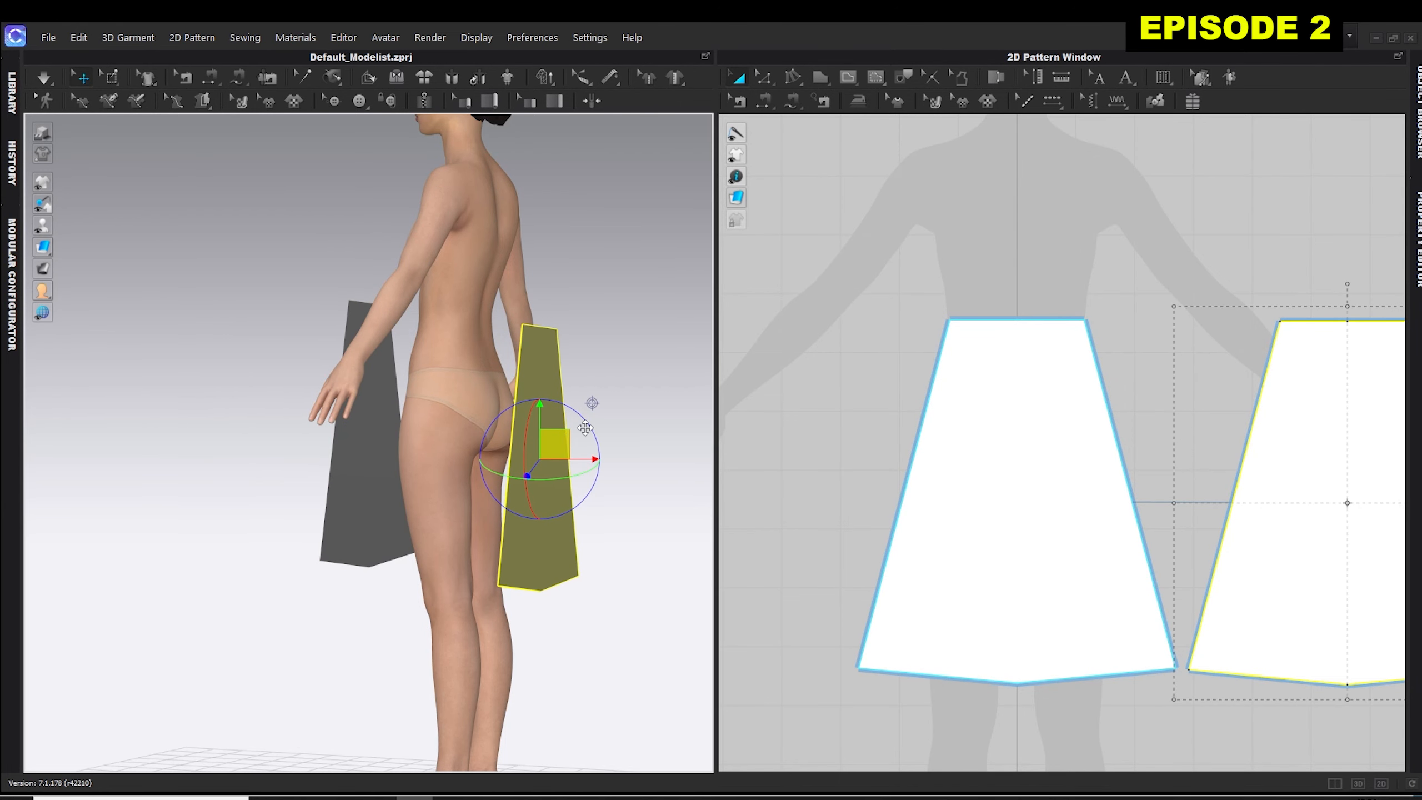
right_drag(584, 428, 492, 412)
drag(442, 469, 240, 445)
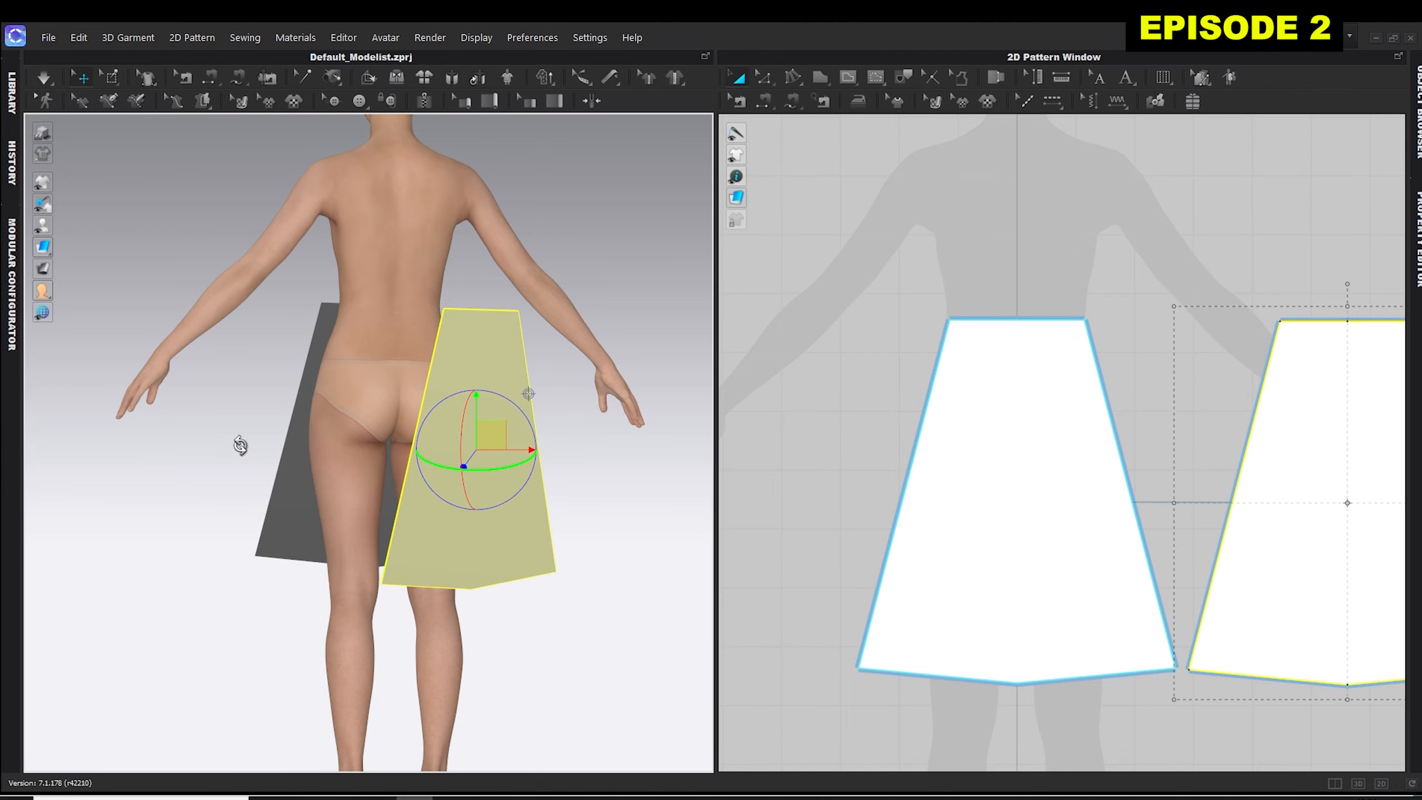
right_drag(239, 445, 441, 408)
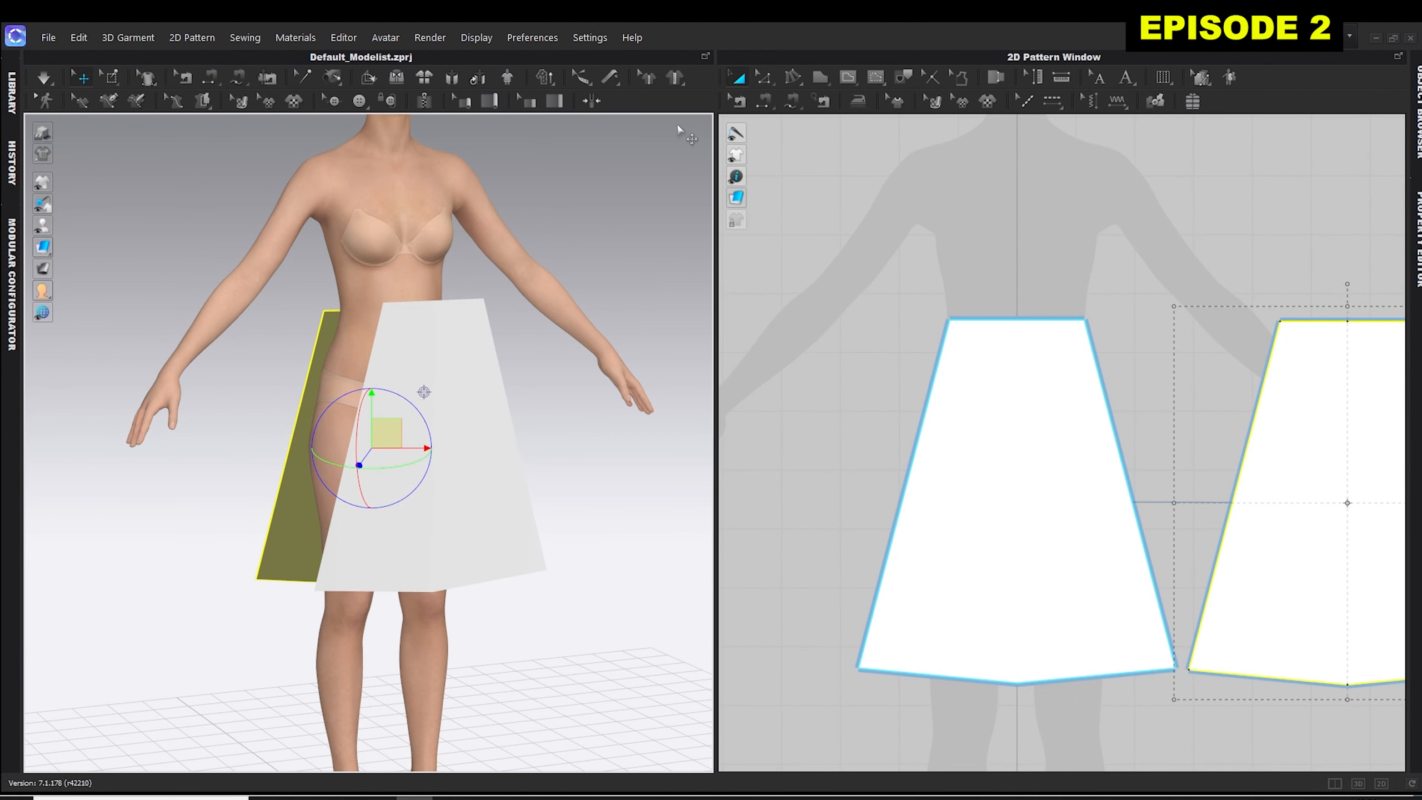
click(889, 303)
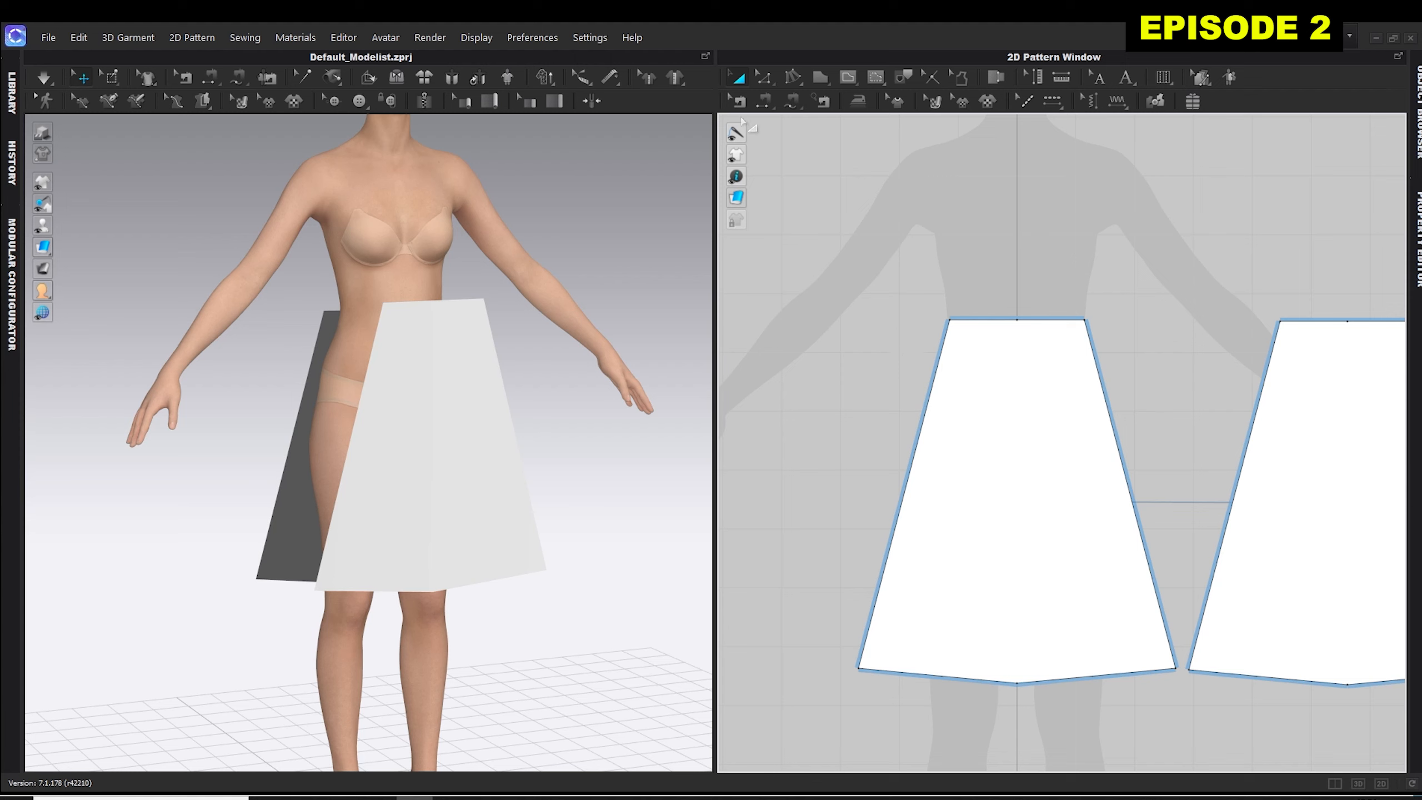
Join the front and back skirt panels along both side seams with Segment Sewing.
click(763, 97)
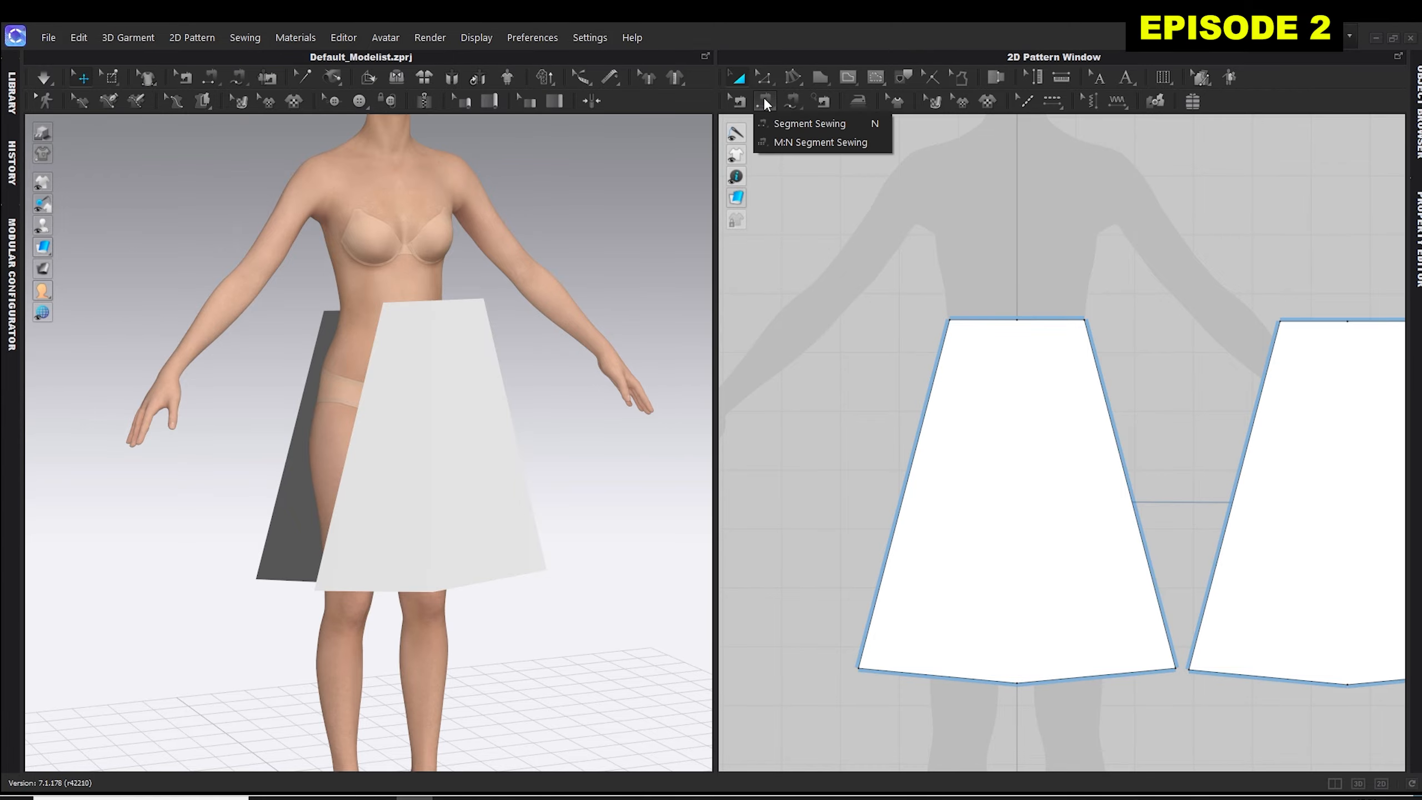
click(789, 124)
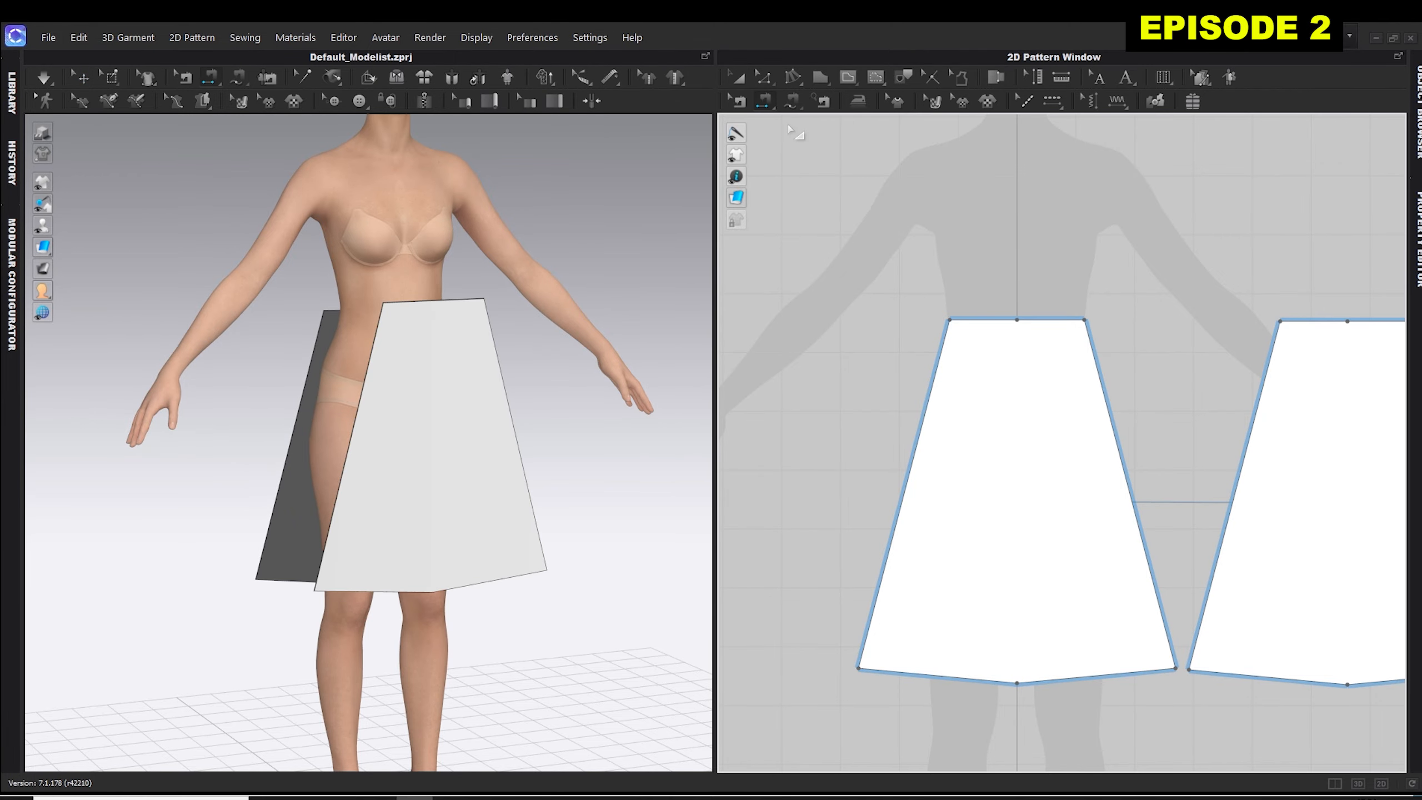
click(302, 417)
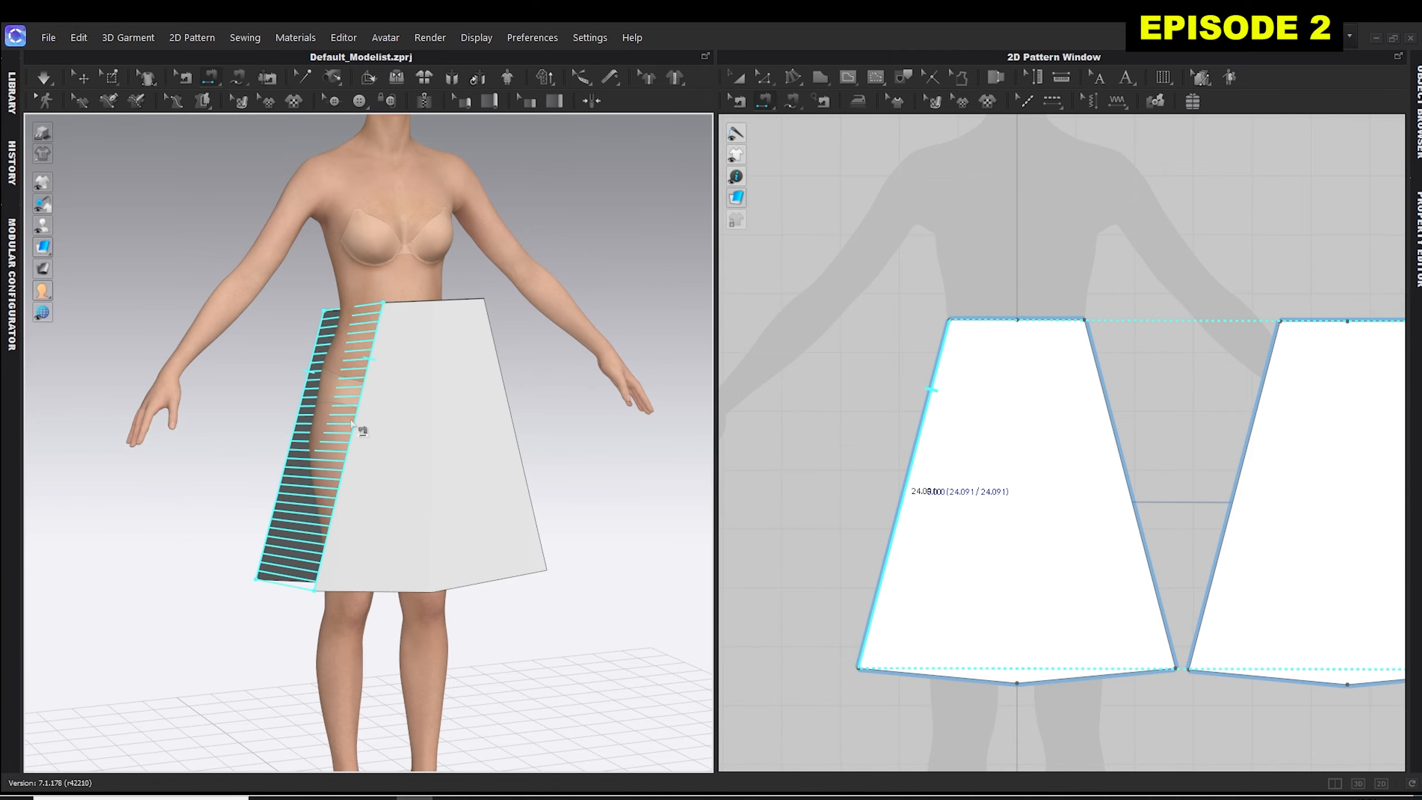
right_drag(571, 412, 371, 403)
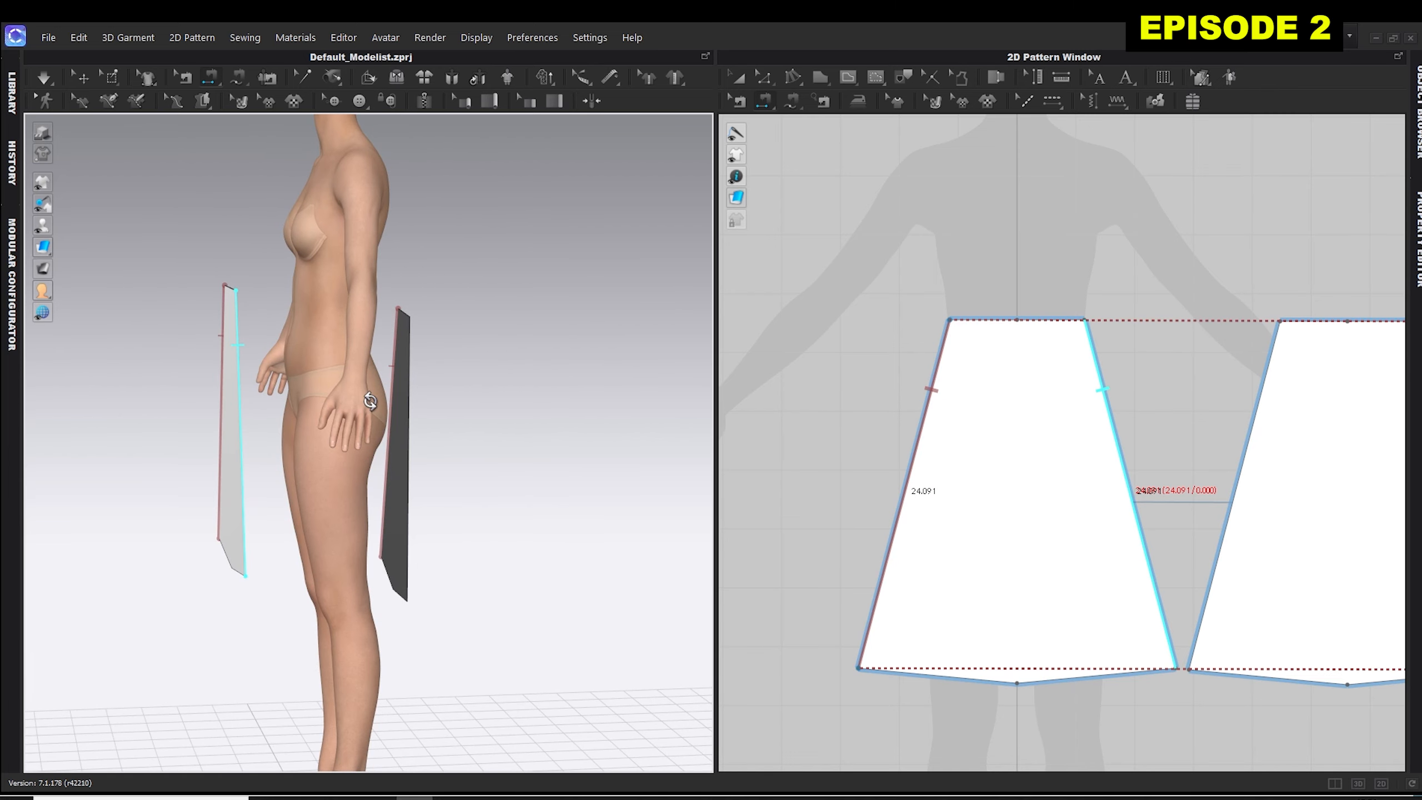
click(242, 419)
click(412, 464)
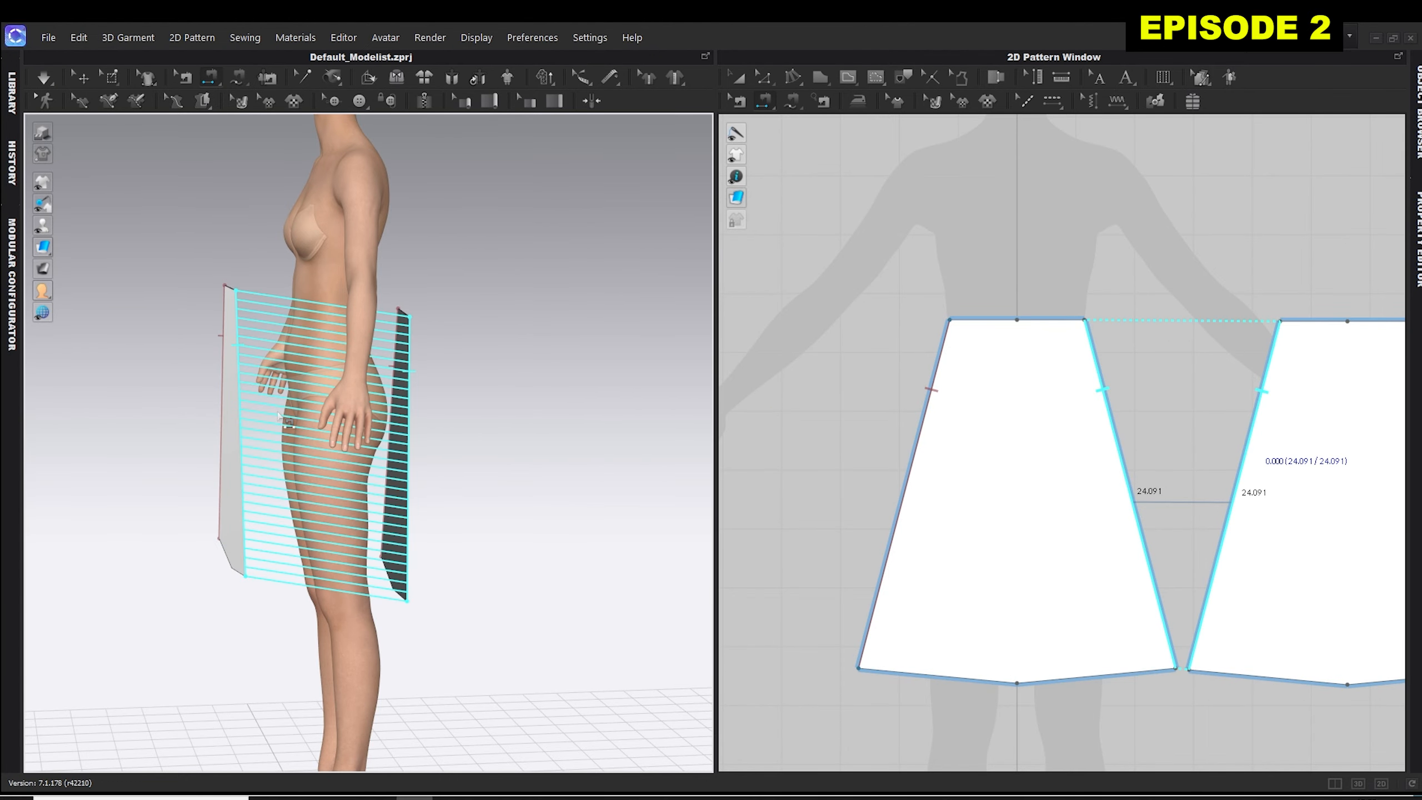
click(412, 443)
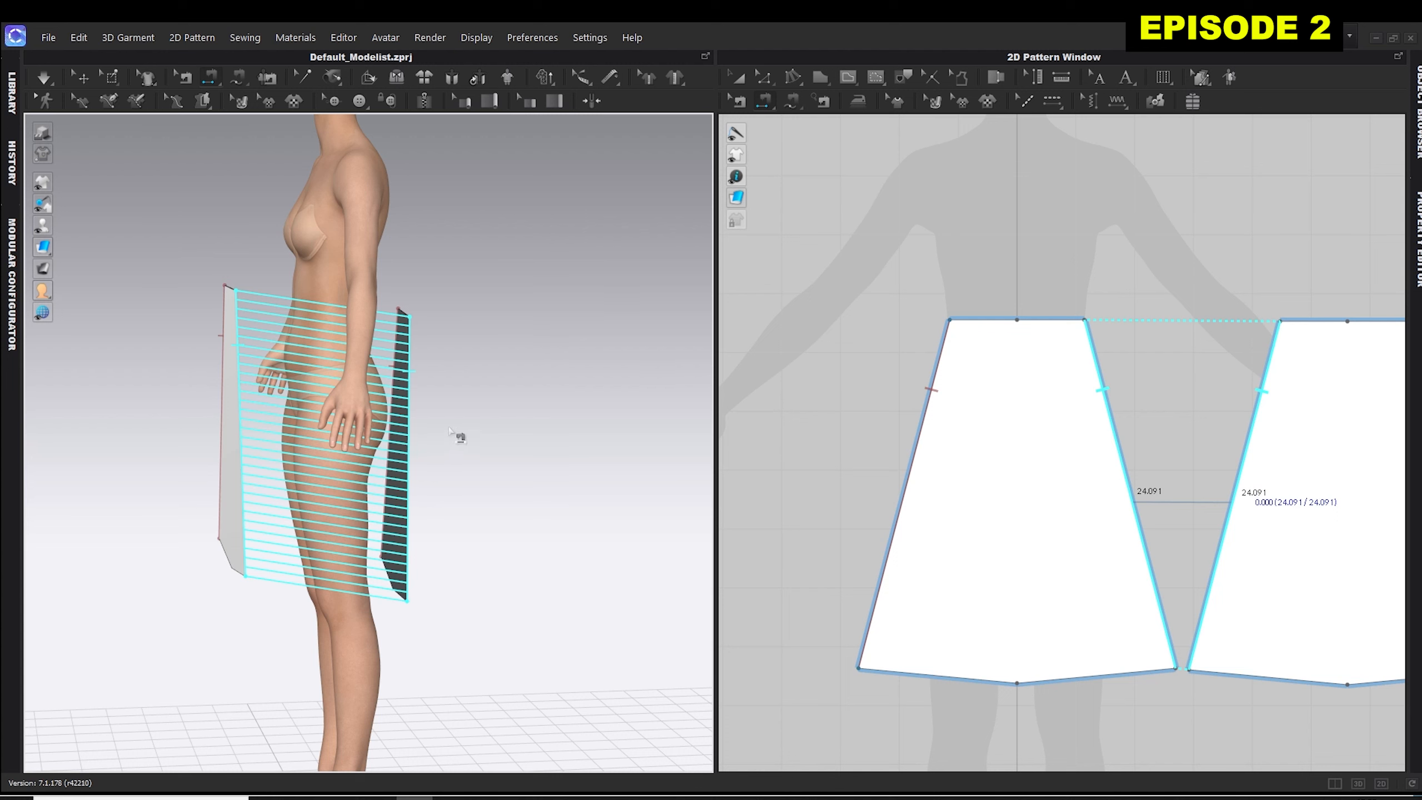
Run the simulation to drape the sewn skirt on the avatar.
right_drag(483, 322, 602, 308)
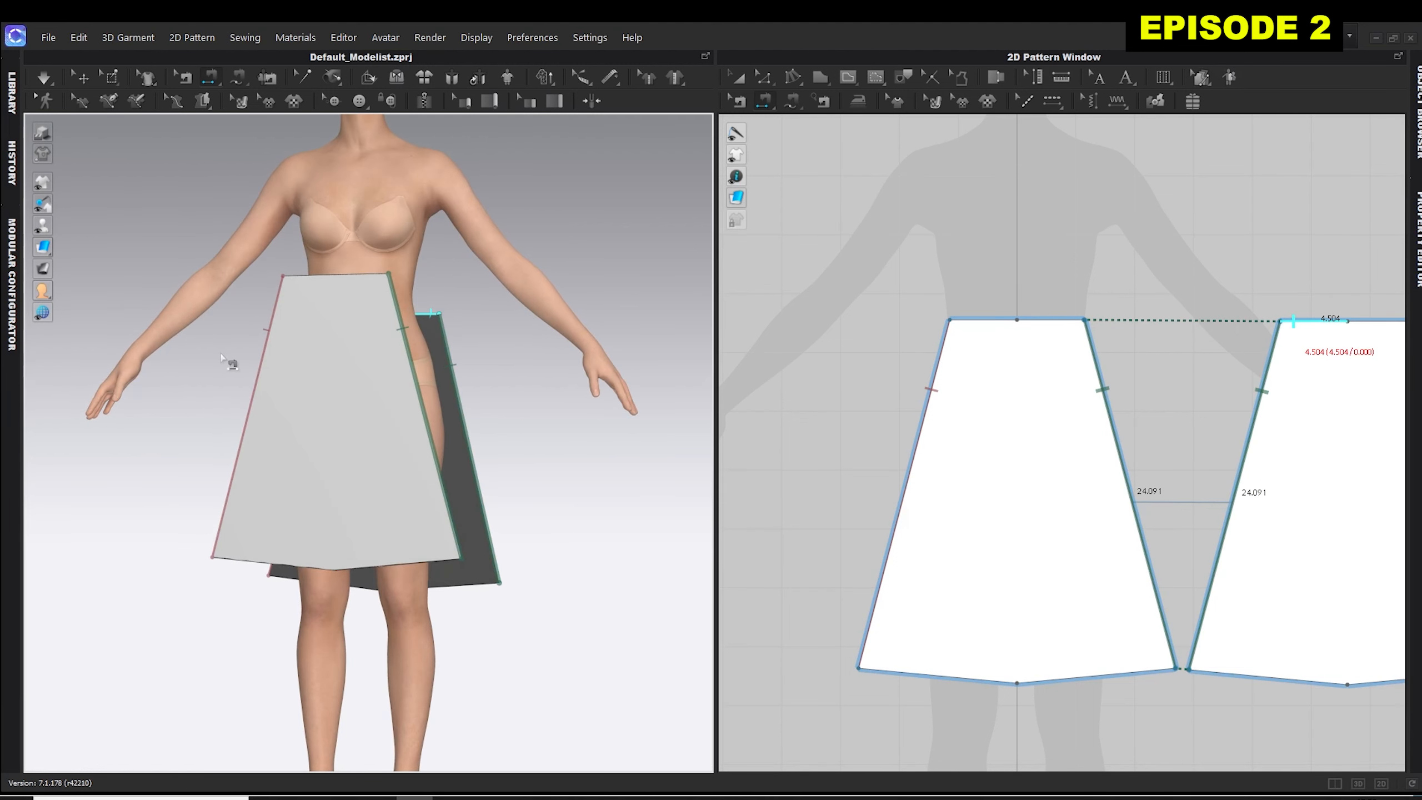
mouse_move(229, 359)
right_down()
mouse_move(336, 354)
mouse_move(235, 375)
right_up()
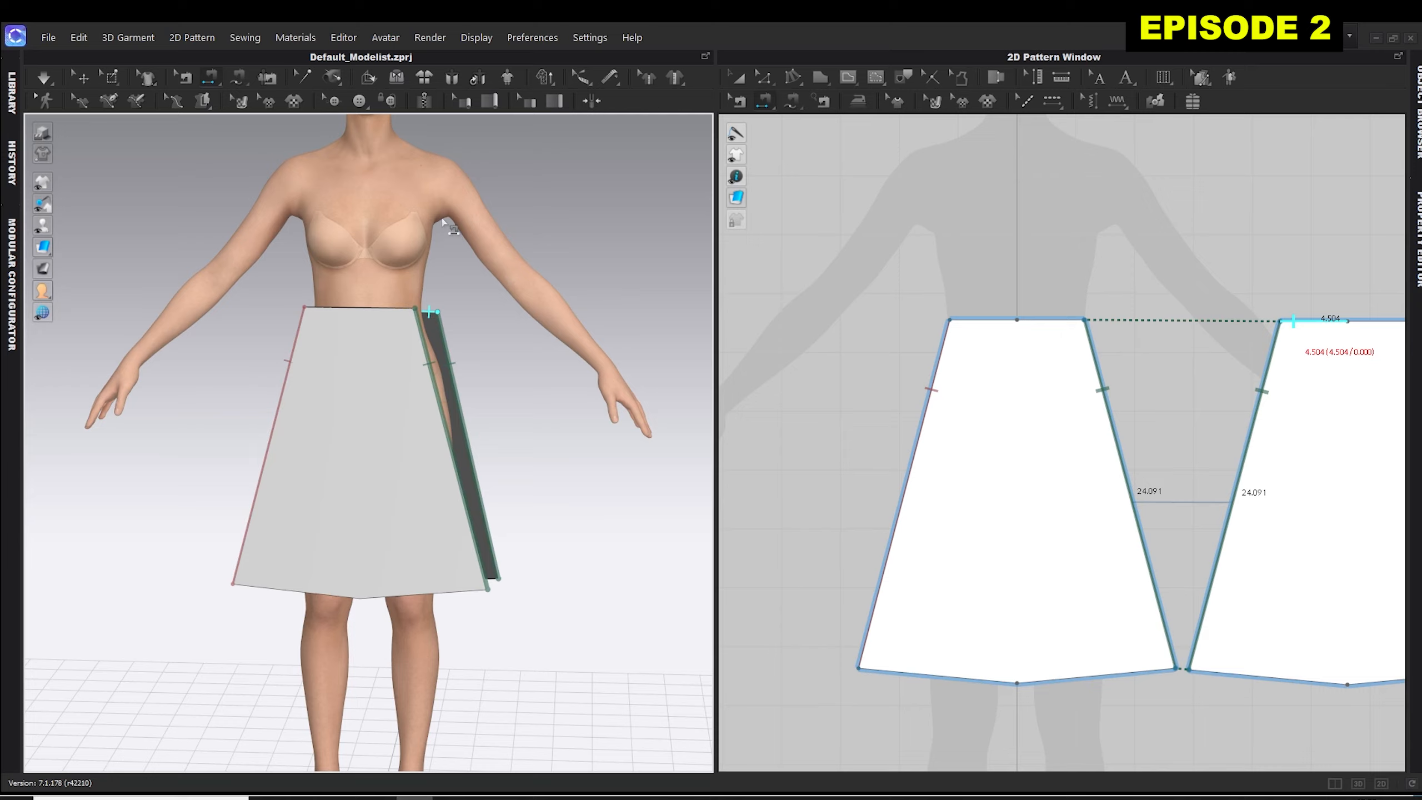
click(50, 81)
key(space)
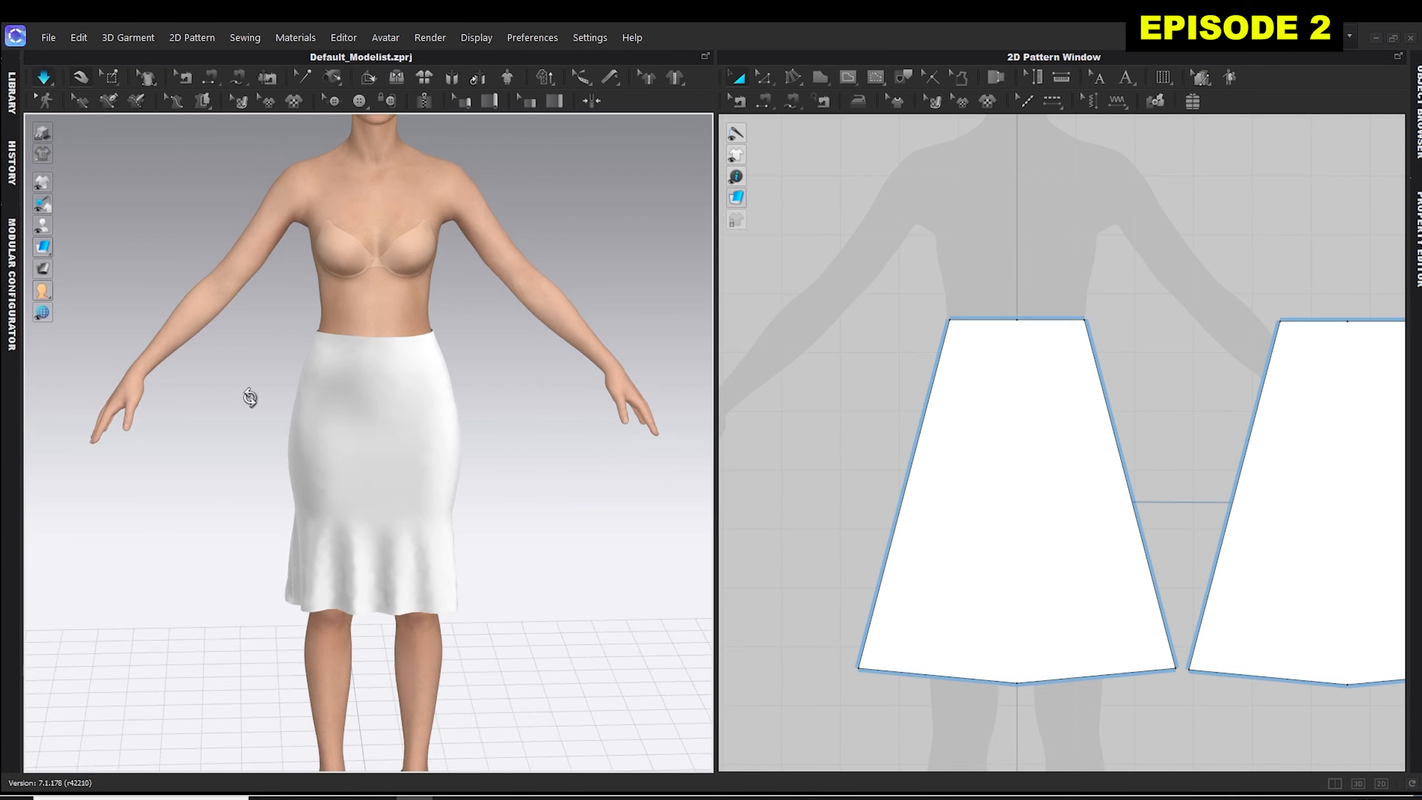
mouse_move(247, 397)
right_down()
mouse_move(517, 407)
mouse_move(240, 406)
mouse_move(424, 421)
mouse_move(466, 398)
mouse_move(236, 384)
right_up()
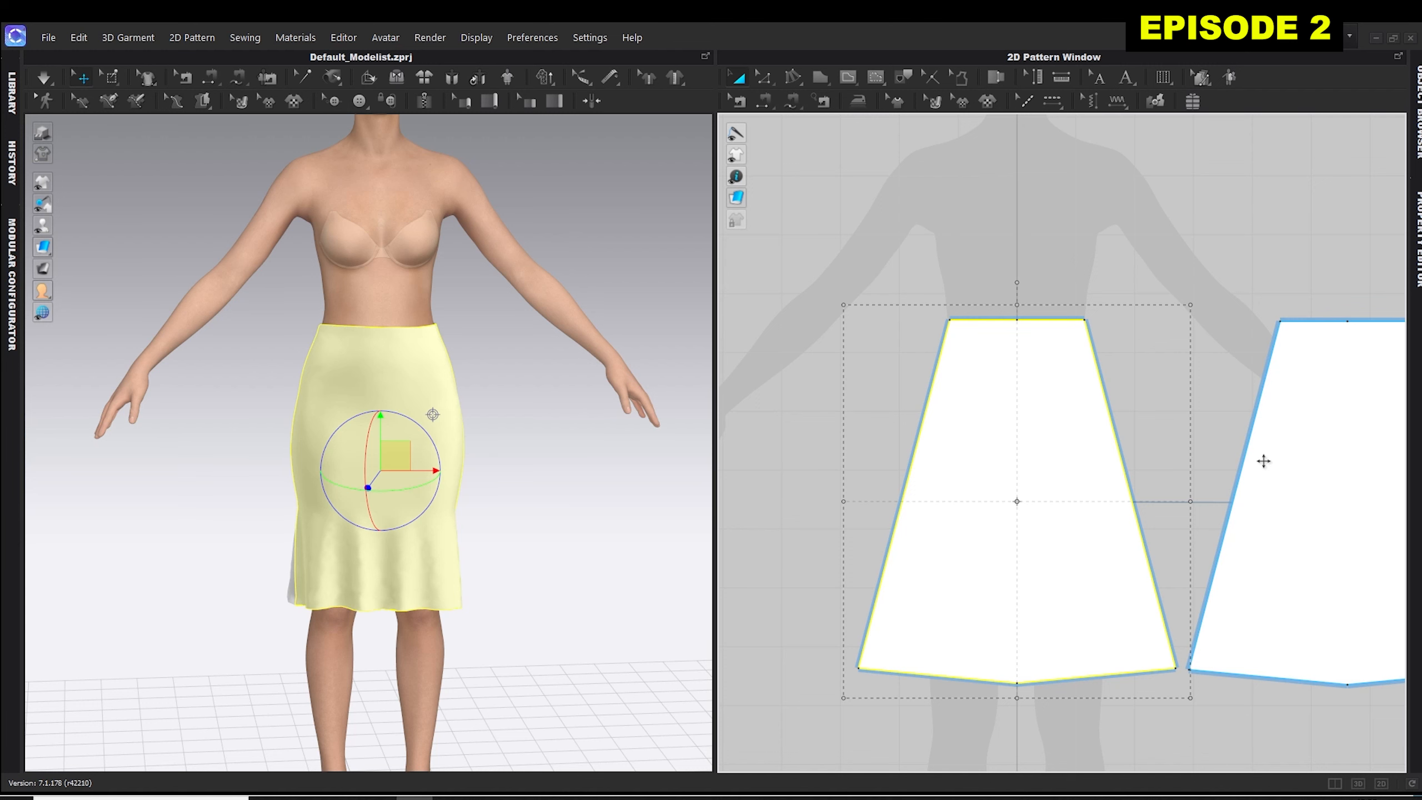
Pull the back and front skirt panels away from the avatar in 3D and undo both moves.
click(1282, 475)
right_drag(693, 453, 498, 448)
drag(399, 454, 451, 462)
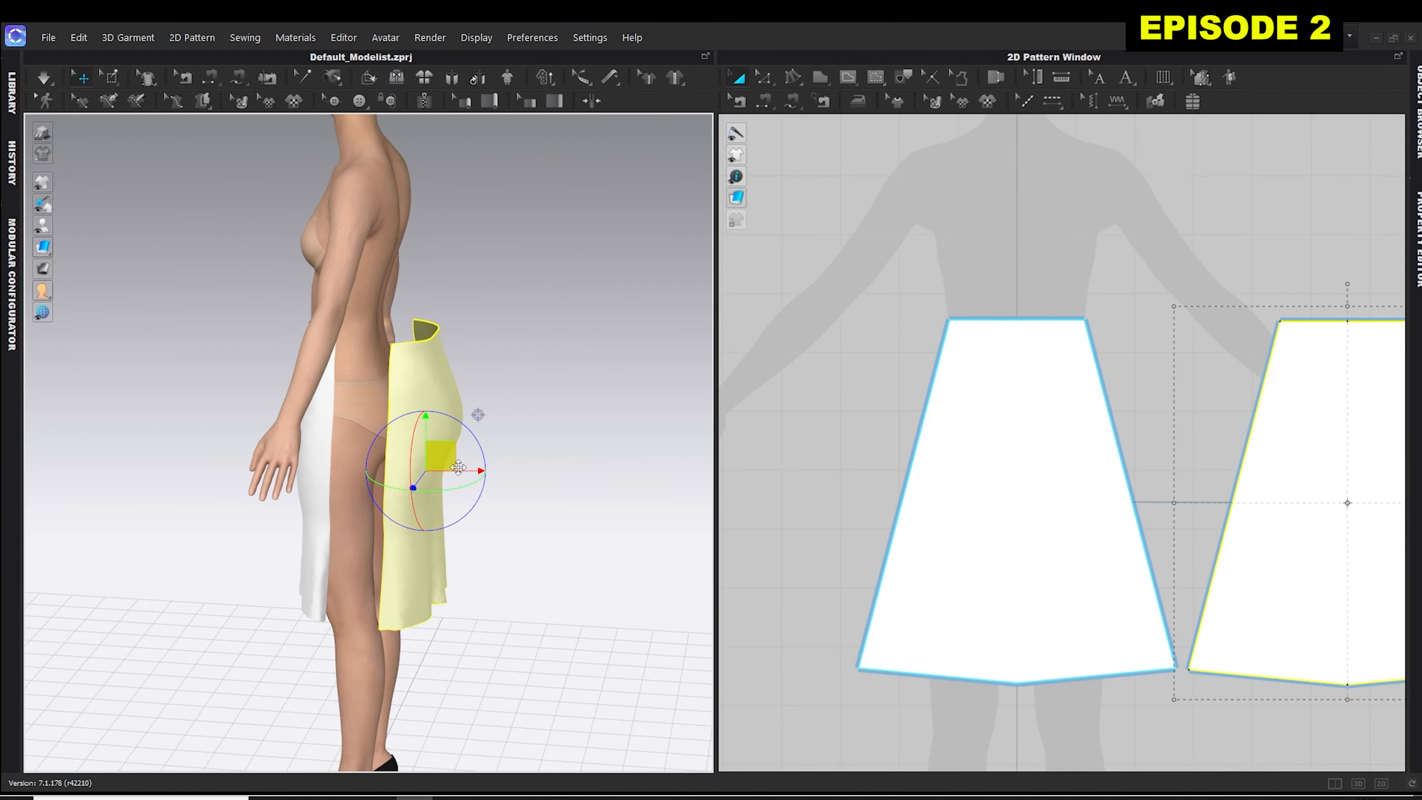
click(312, 454)
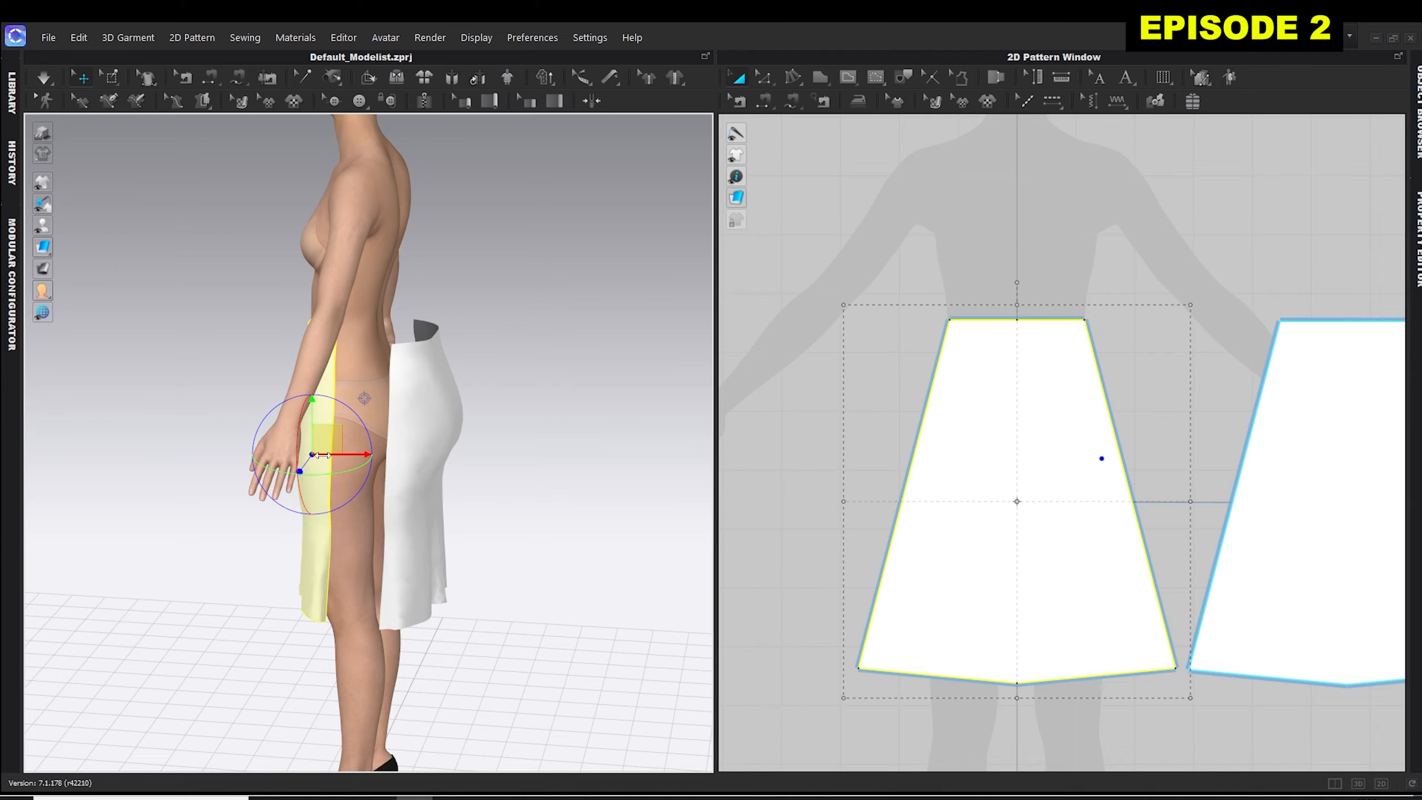
drag(342, 454, 309, 455)
right_drag(70, 417, 265, 416)
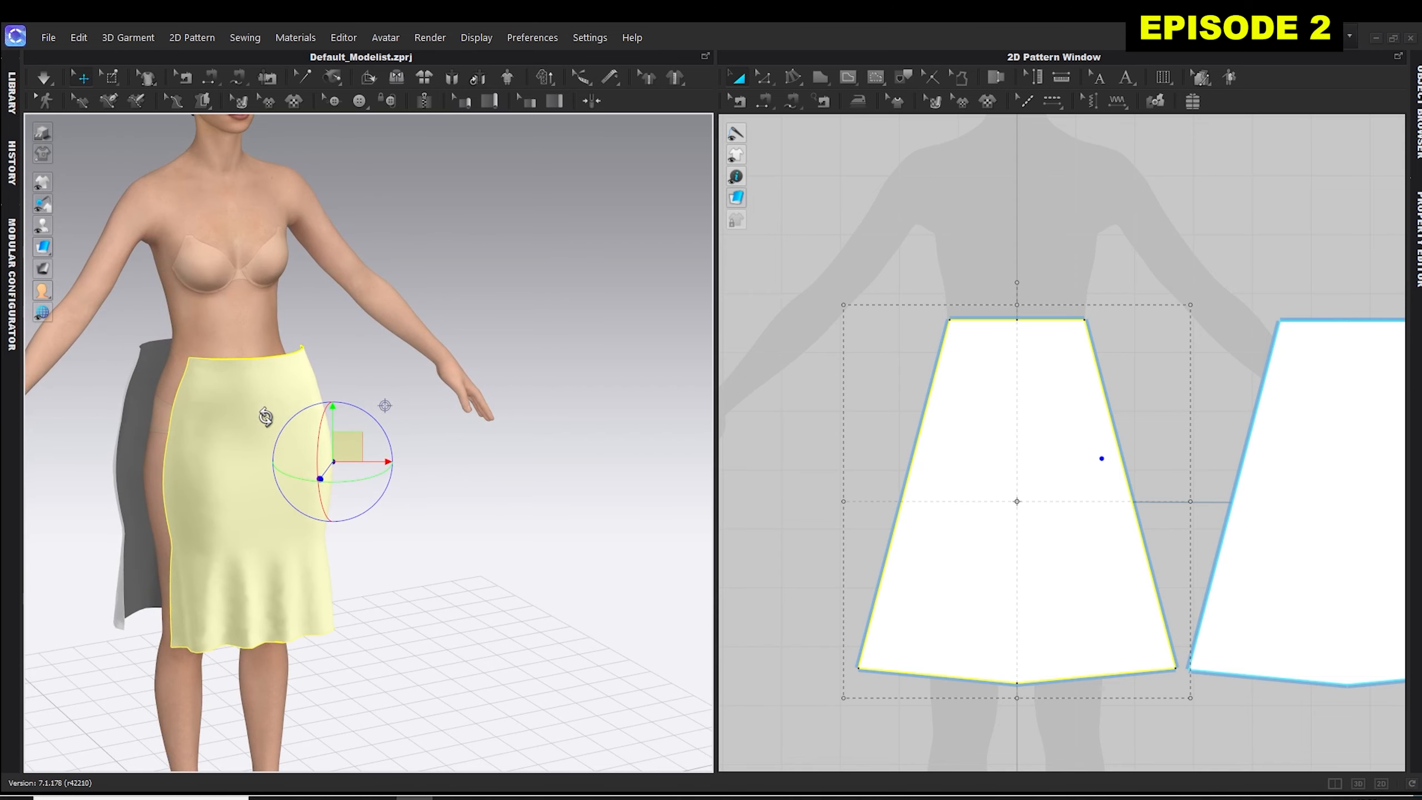
key(ctrl+z)
key(ctrl+z)
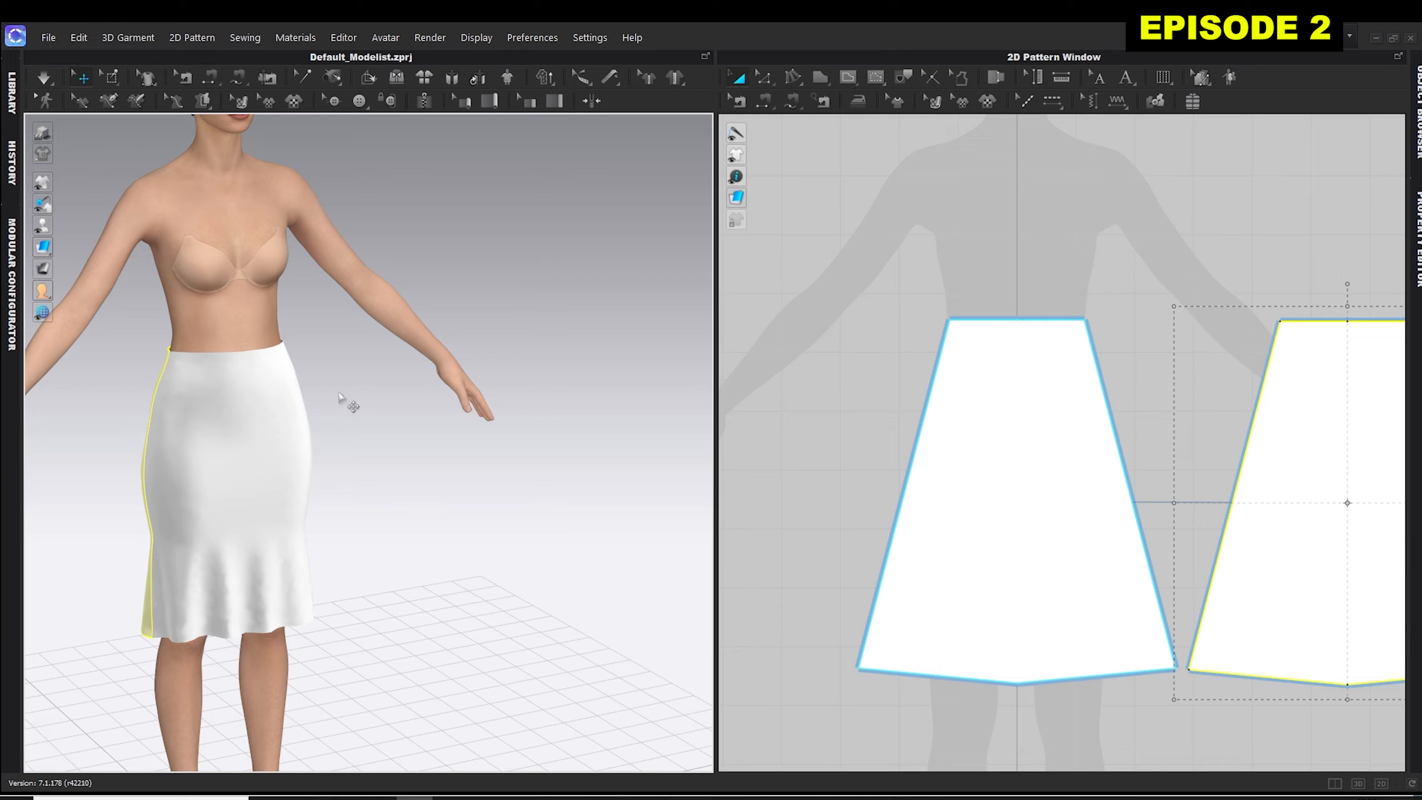
Examine the fabric and category options in the front skirt panel's properties.
right_drag(443, 404, 454, 340)
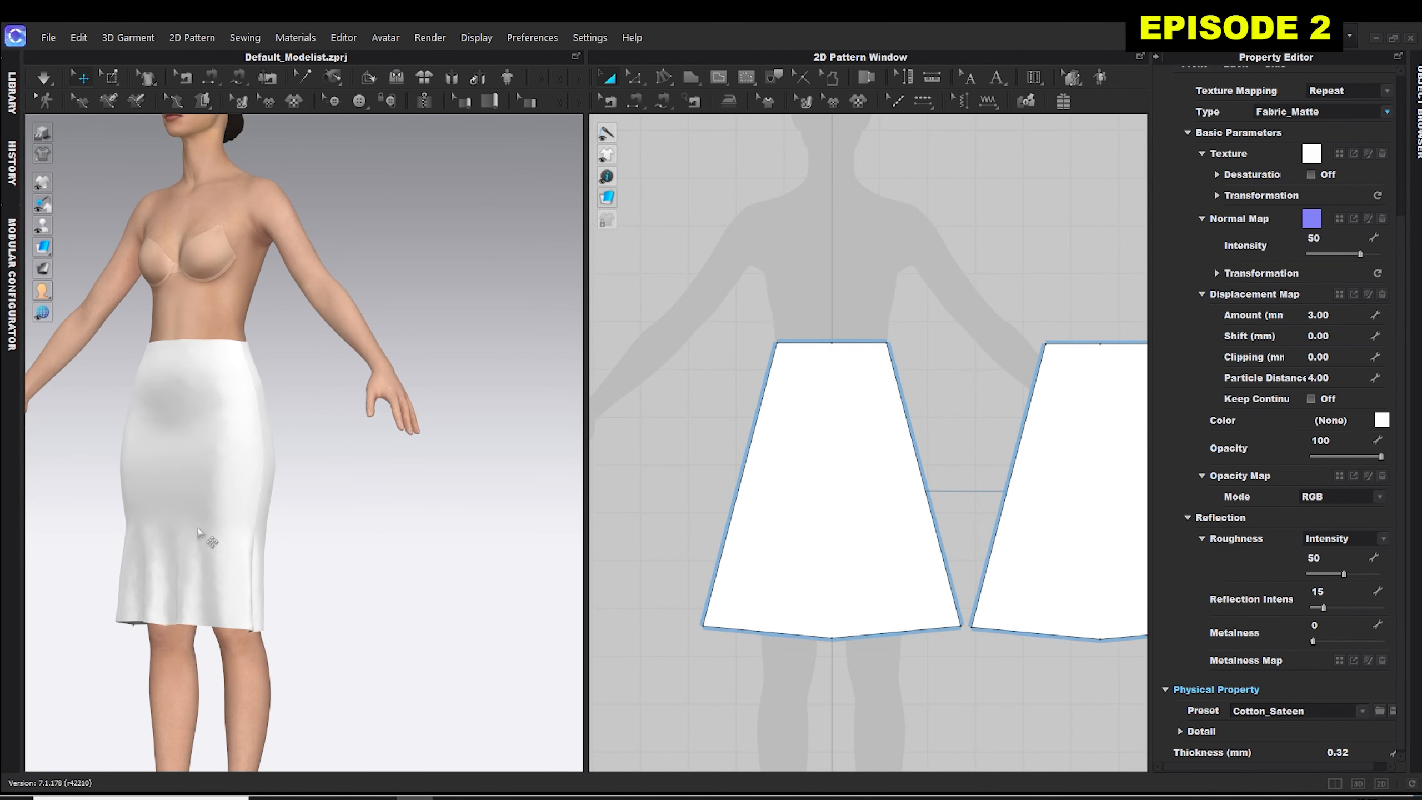
click(792, 506)
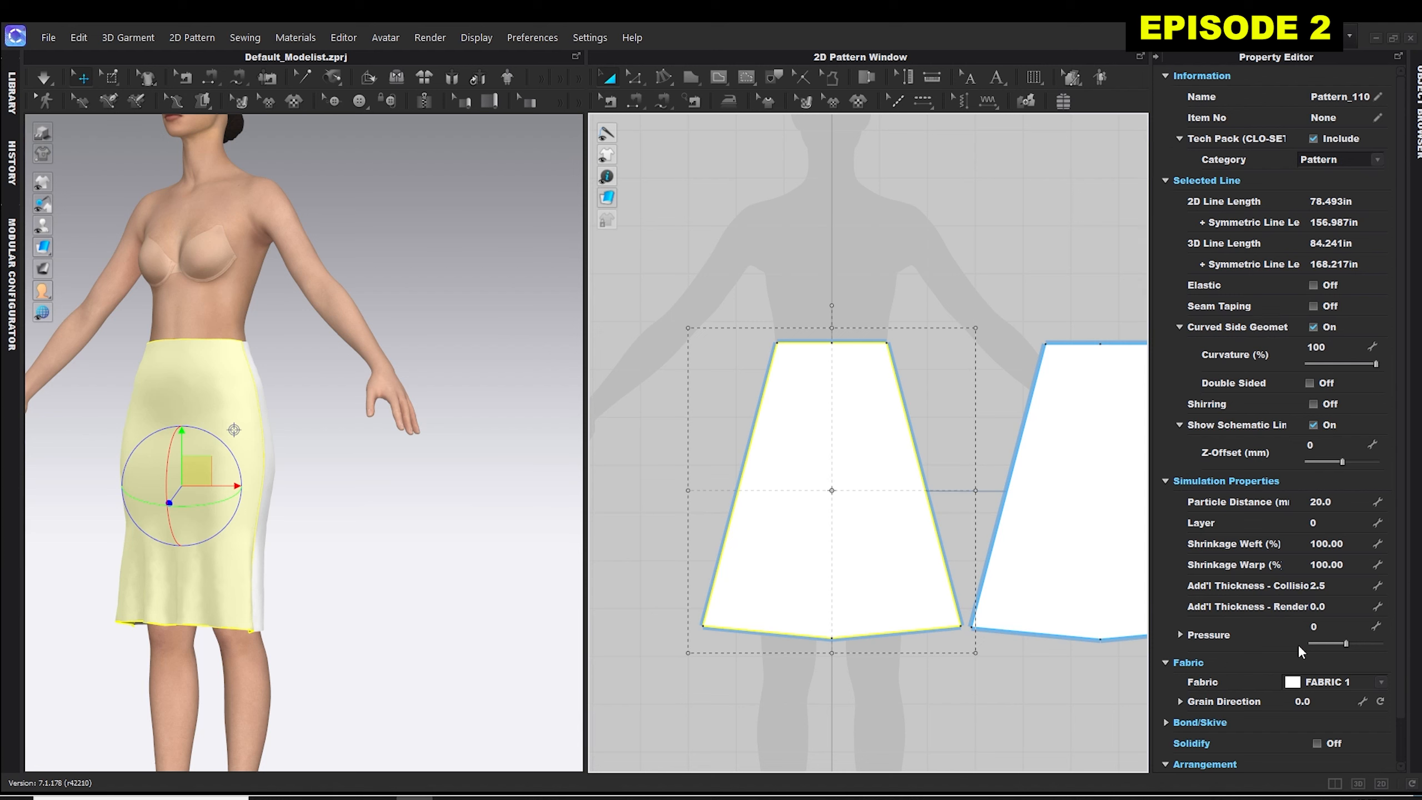
click(1380, 682)
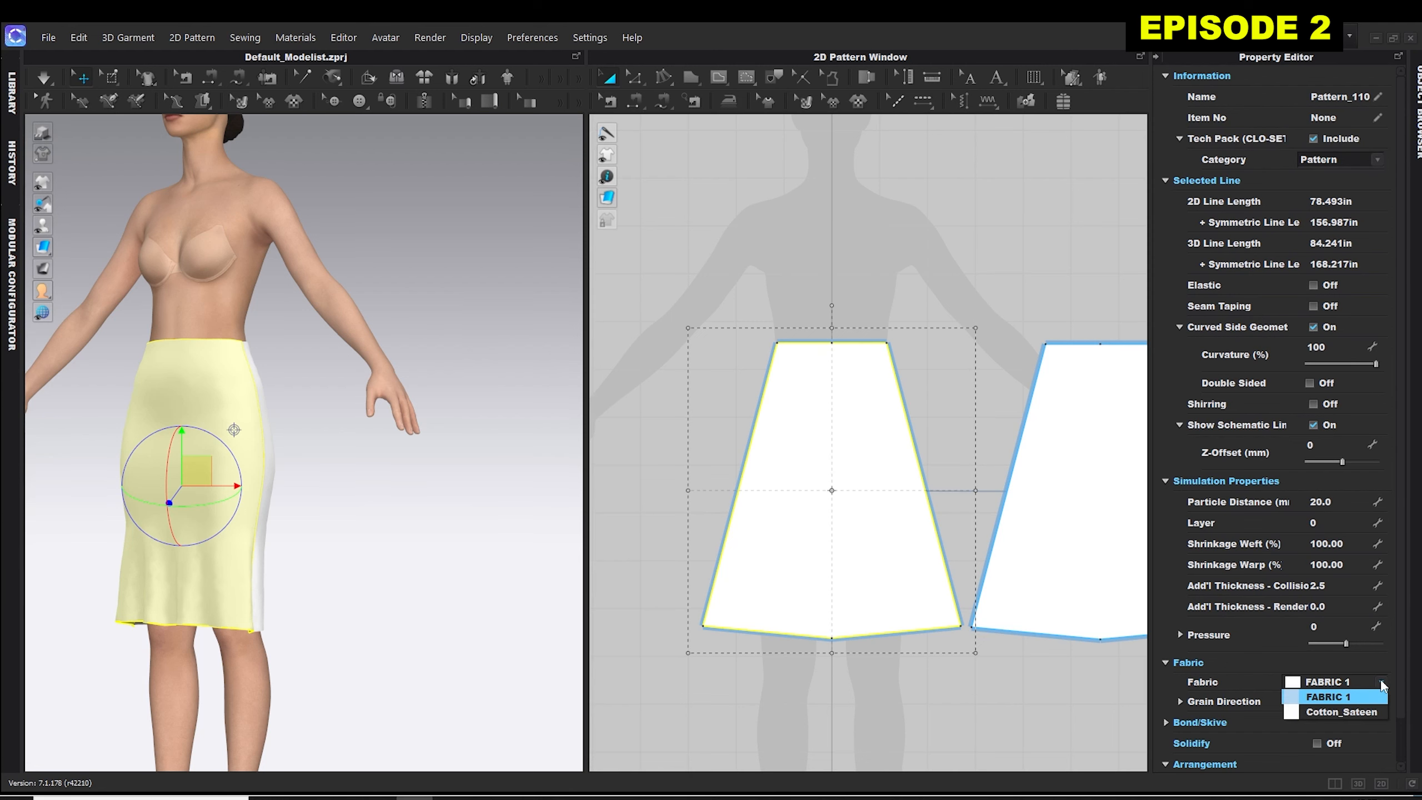
click(1377, 160)
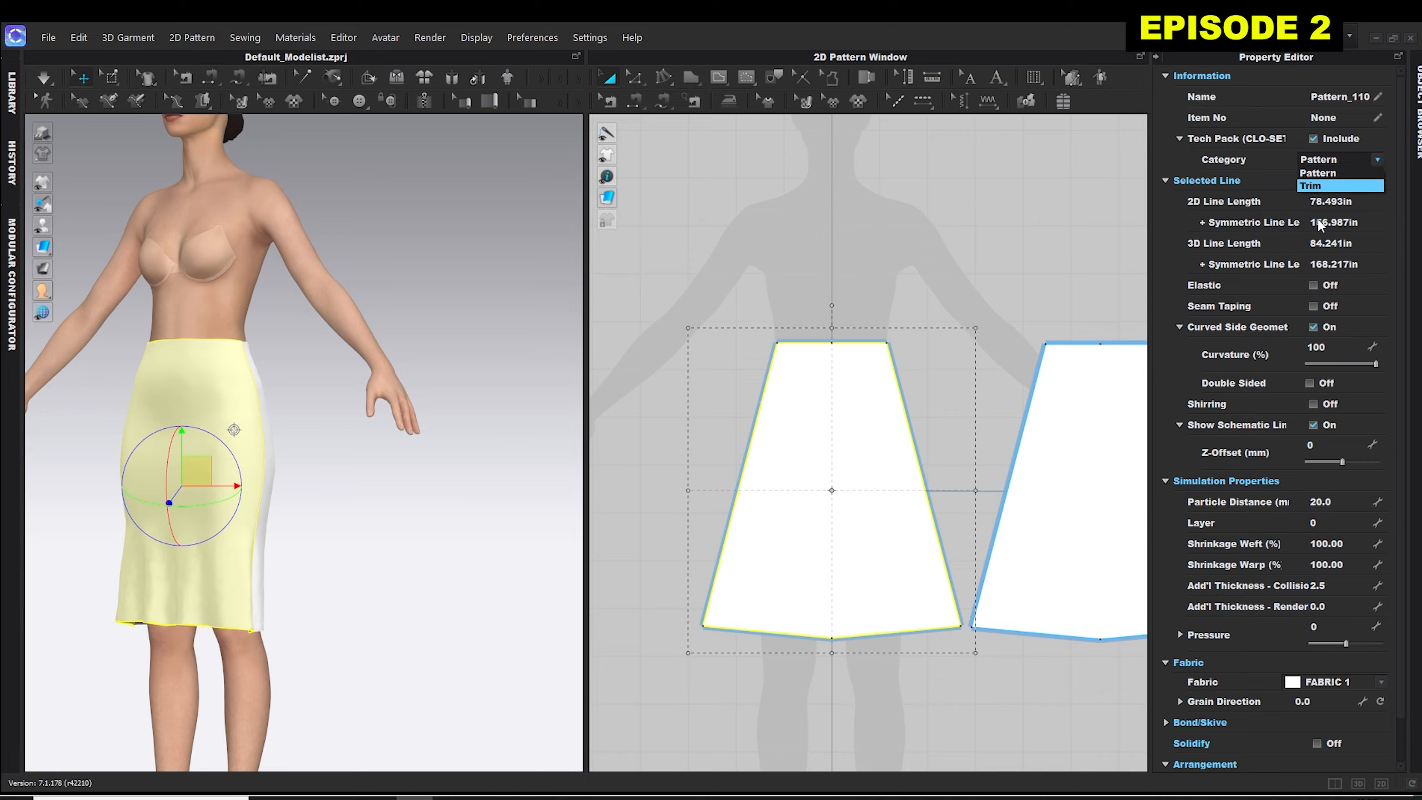
click(847, 525)
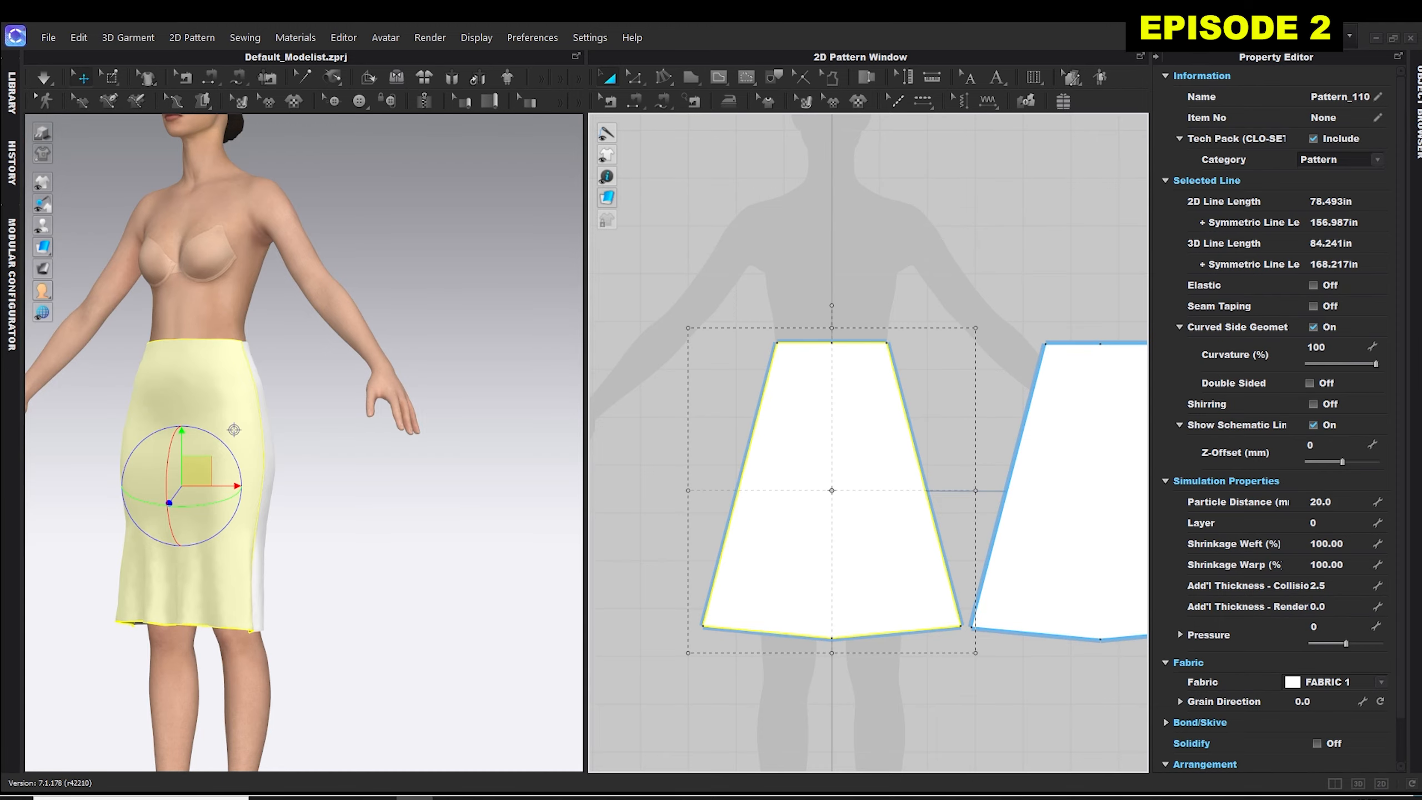
Set the Cotton_Sateen fabric's material type to Metal and reselect the front skirt panel.
click(1415, 137)
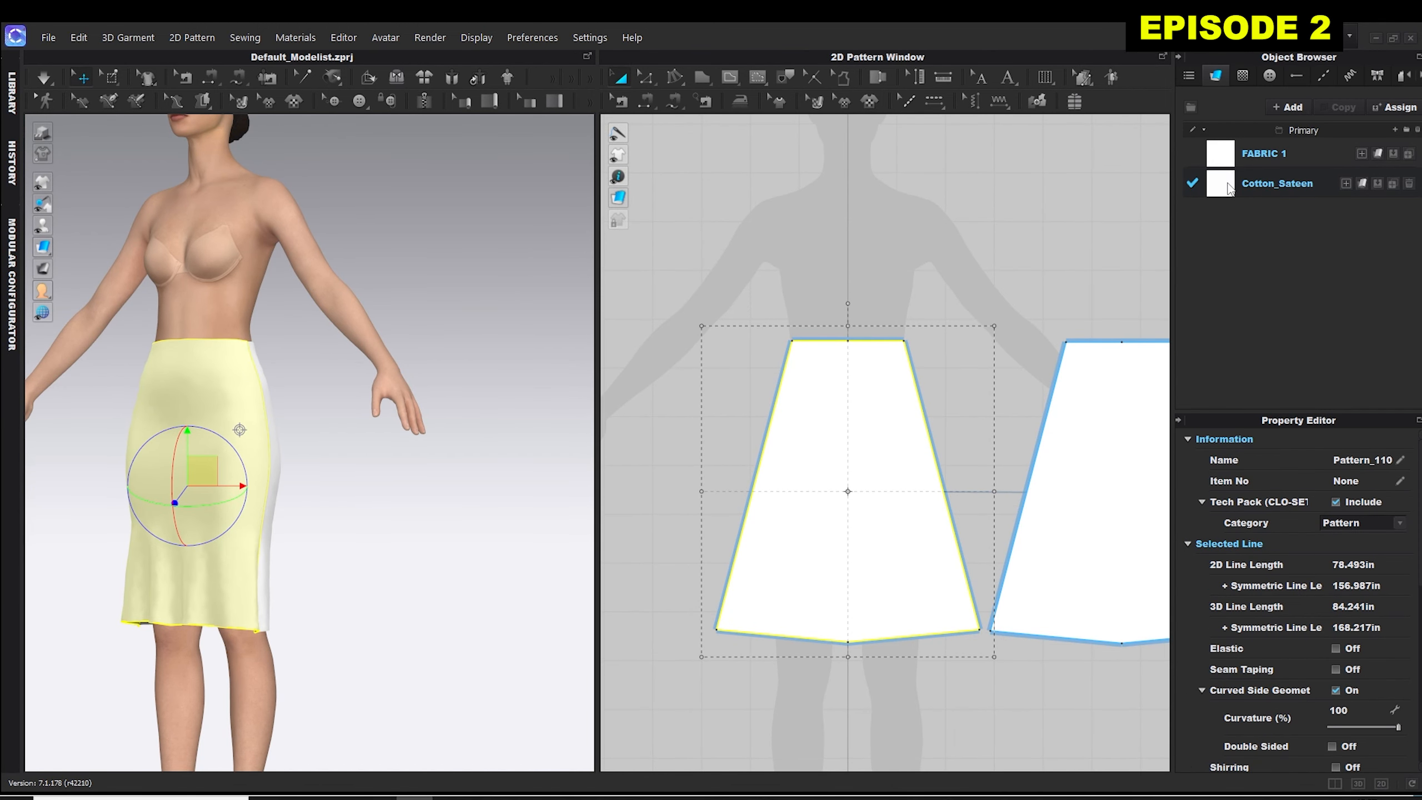
click(1272, 185)
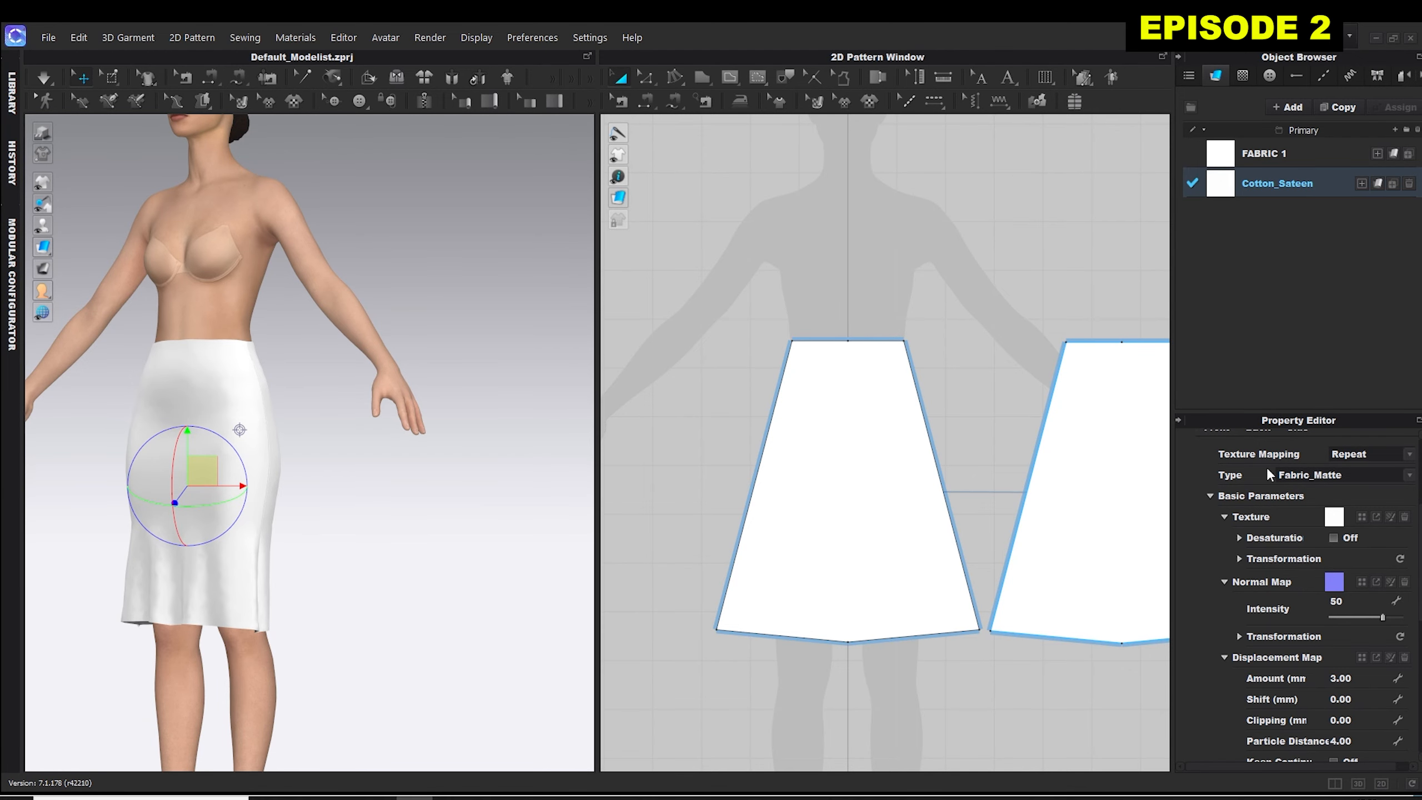
click(1410, 476)
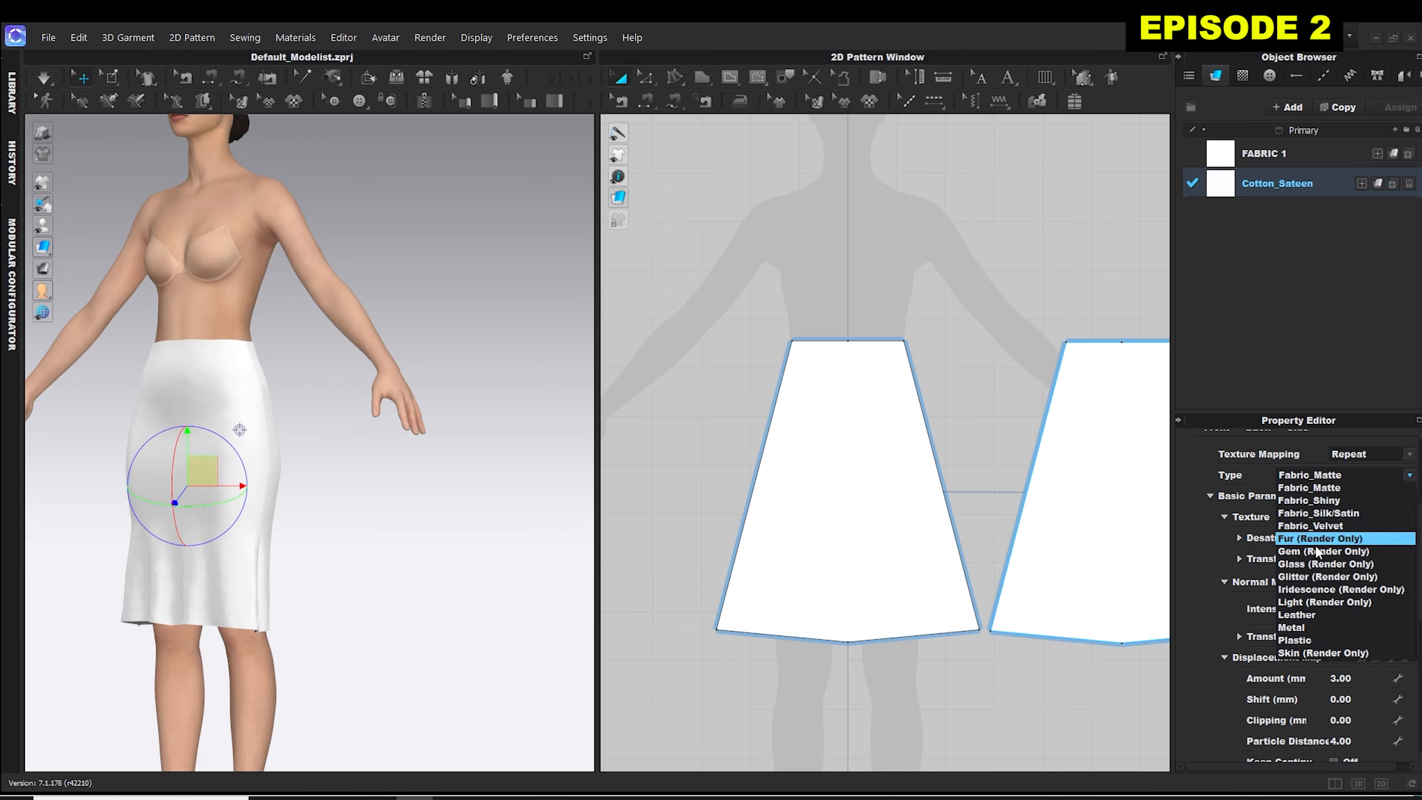
click(1303, 629)
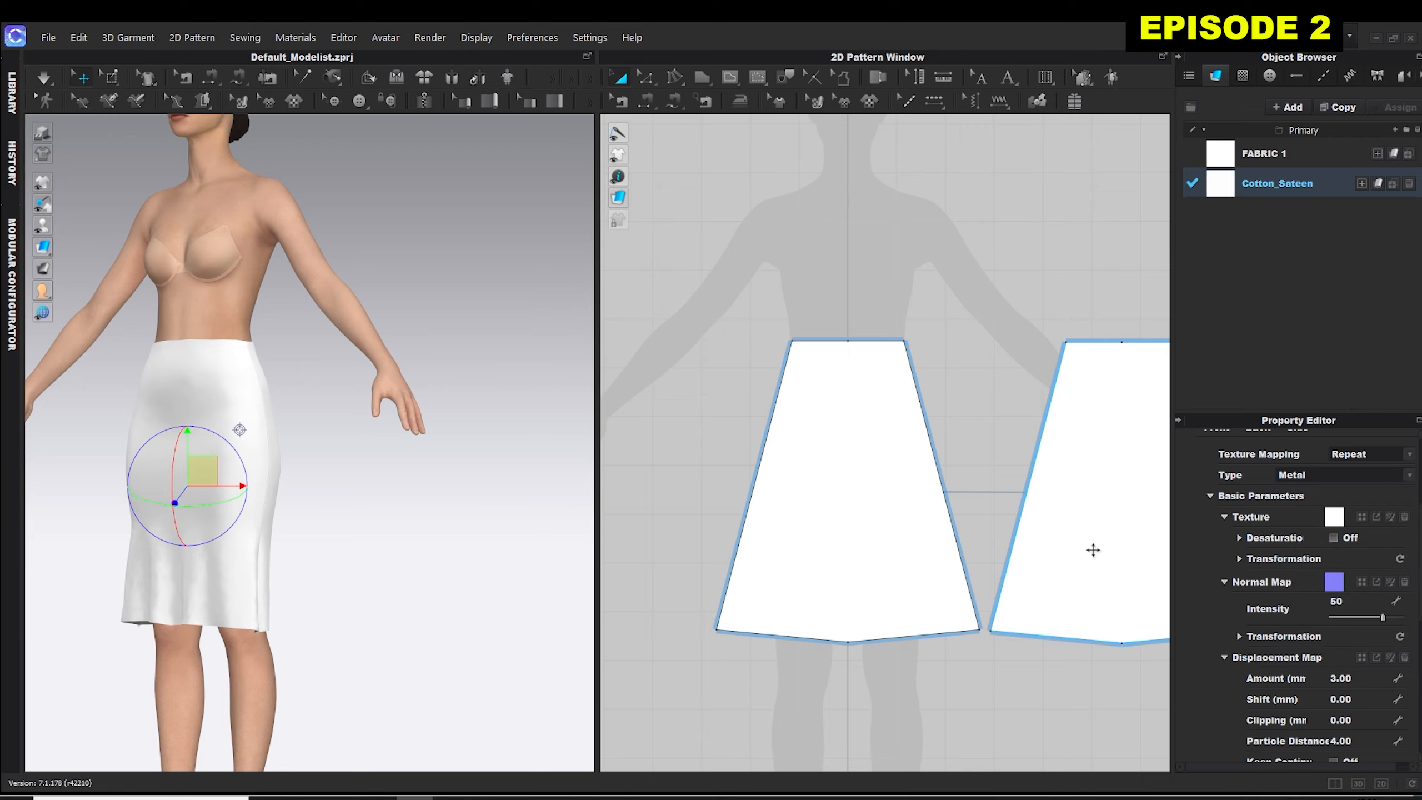
click(858, 418)
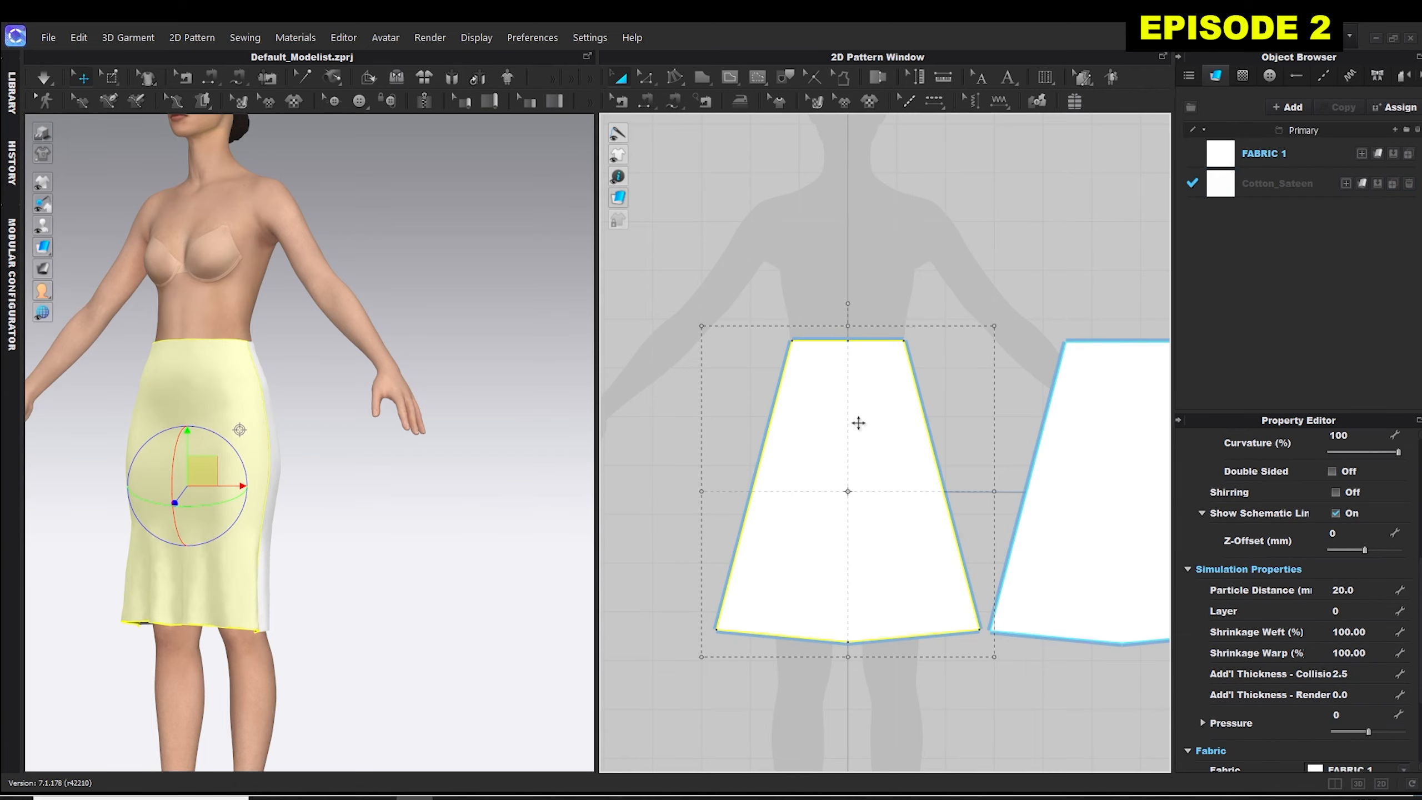
right_drag(313, 493, 353, 494)
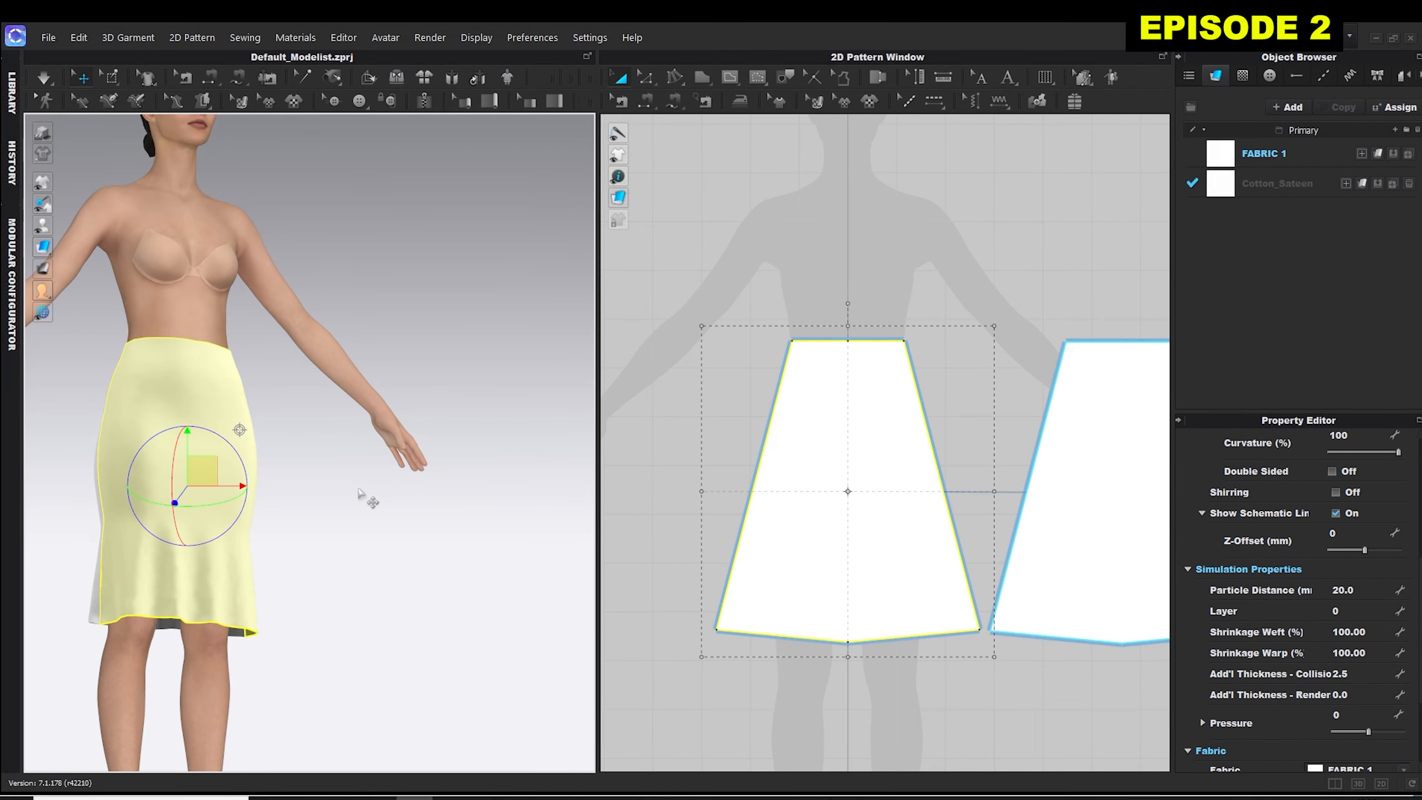
Reselect the front skirt panel and examine its line and simulation properties, then view the simulated skirt in 3D.
click(363, 497)
click(158, 464)
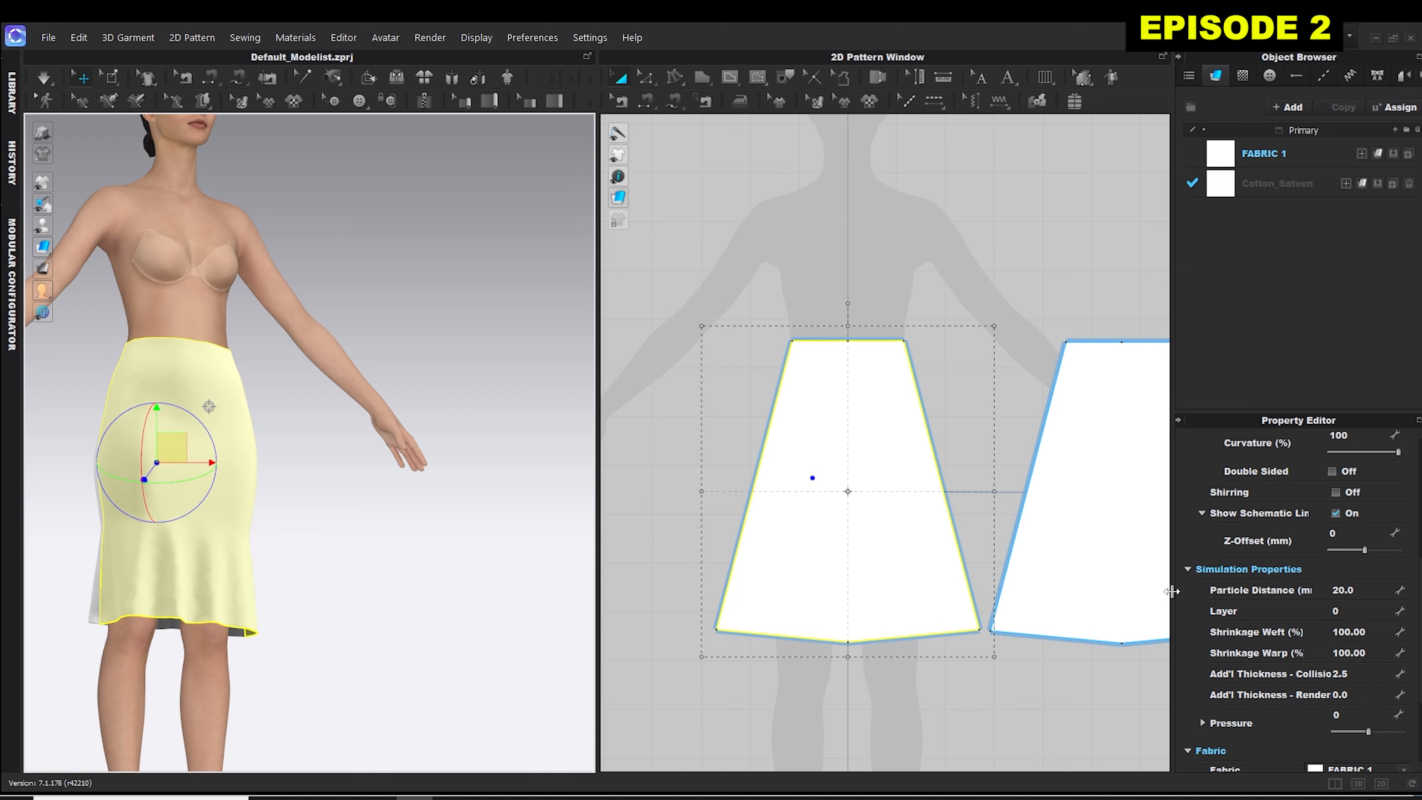
click(873, 469)
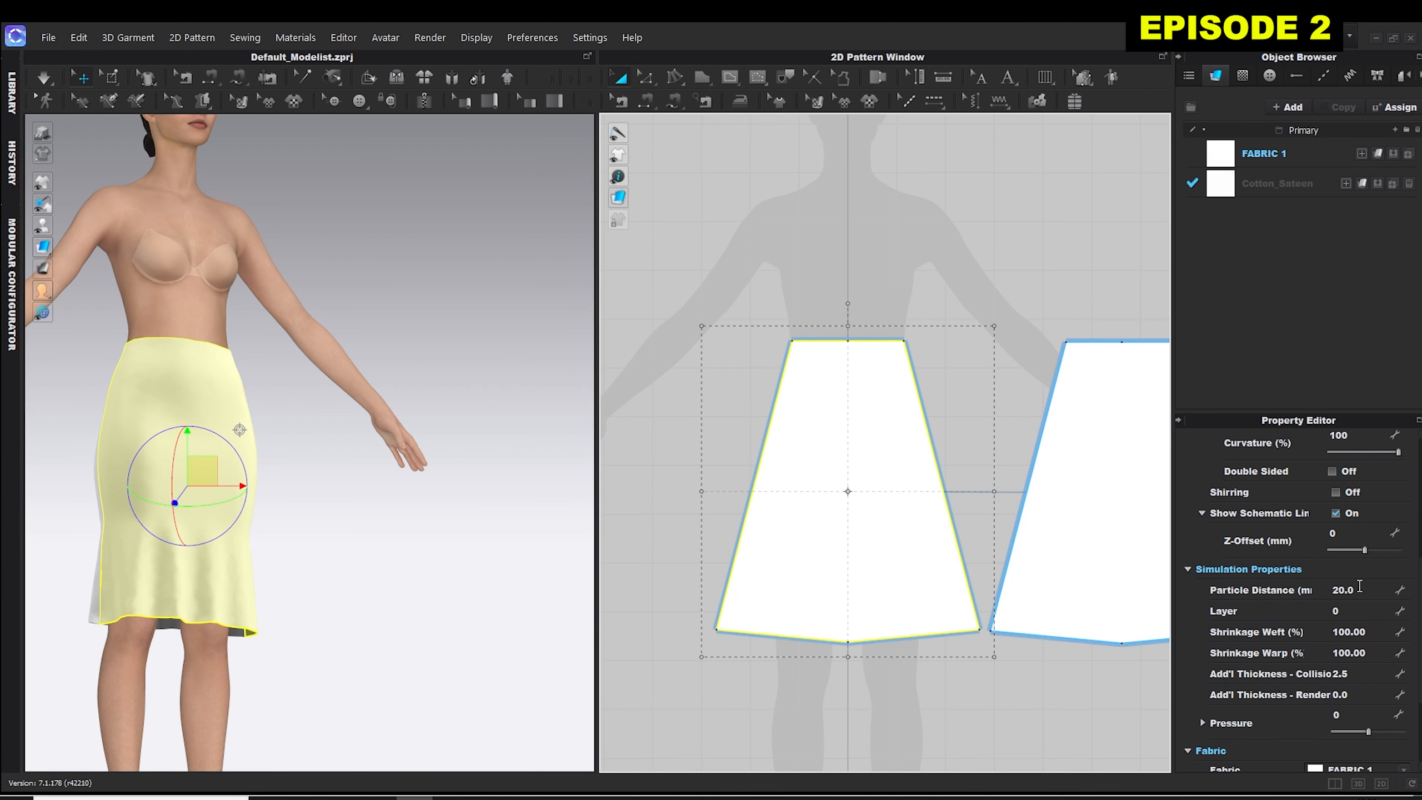
scroll(1318, 619, up, 5)
scroll(1321, 613, up, 1)
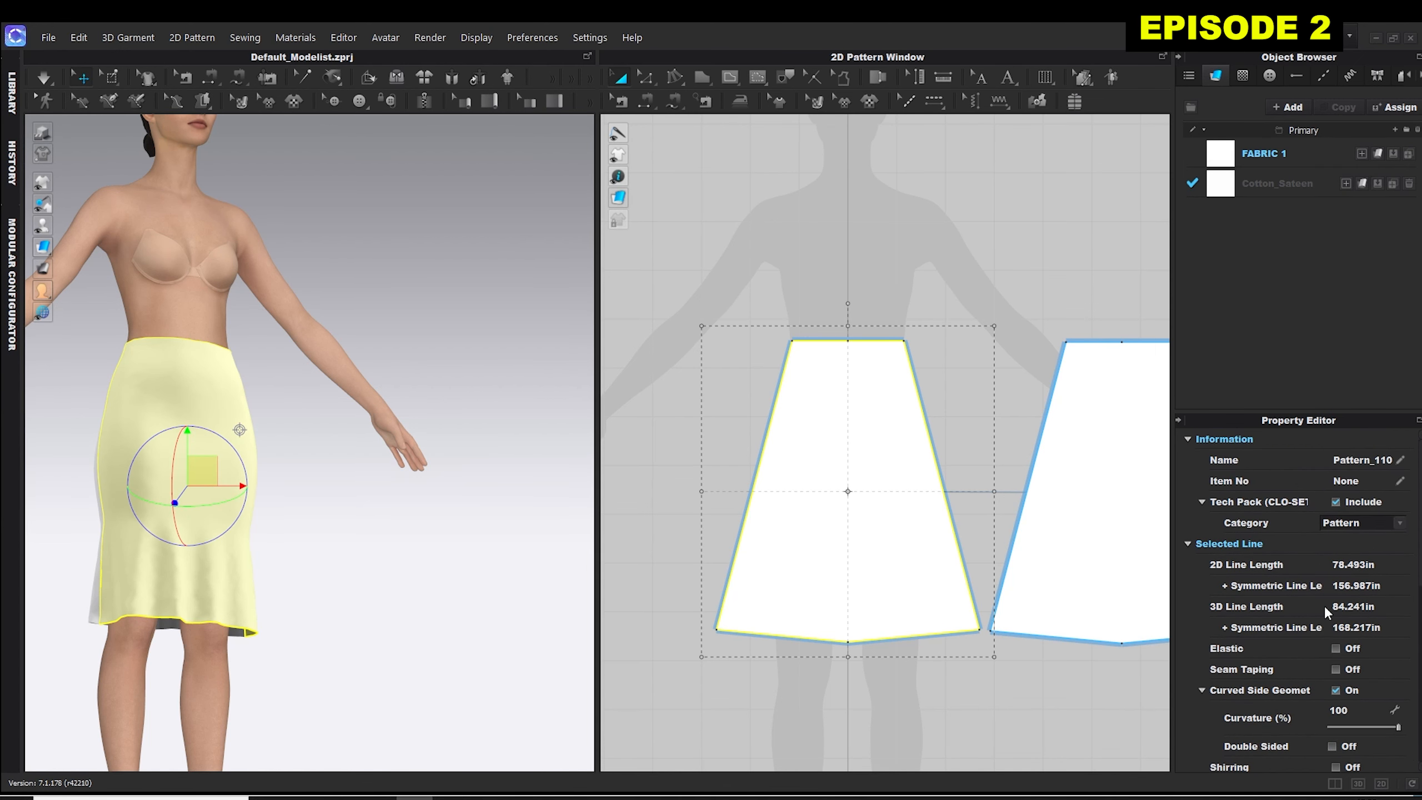
scroll(1355, 560, down, 8)
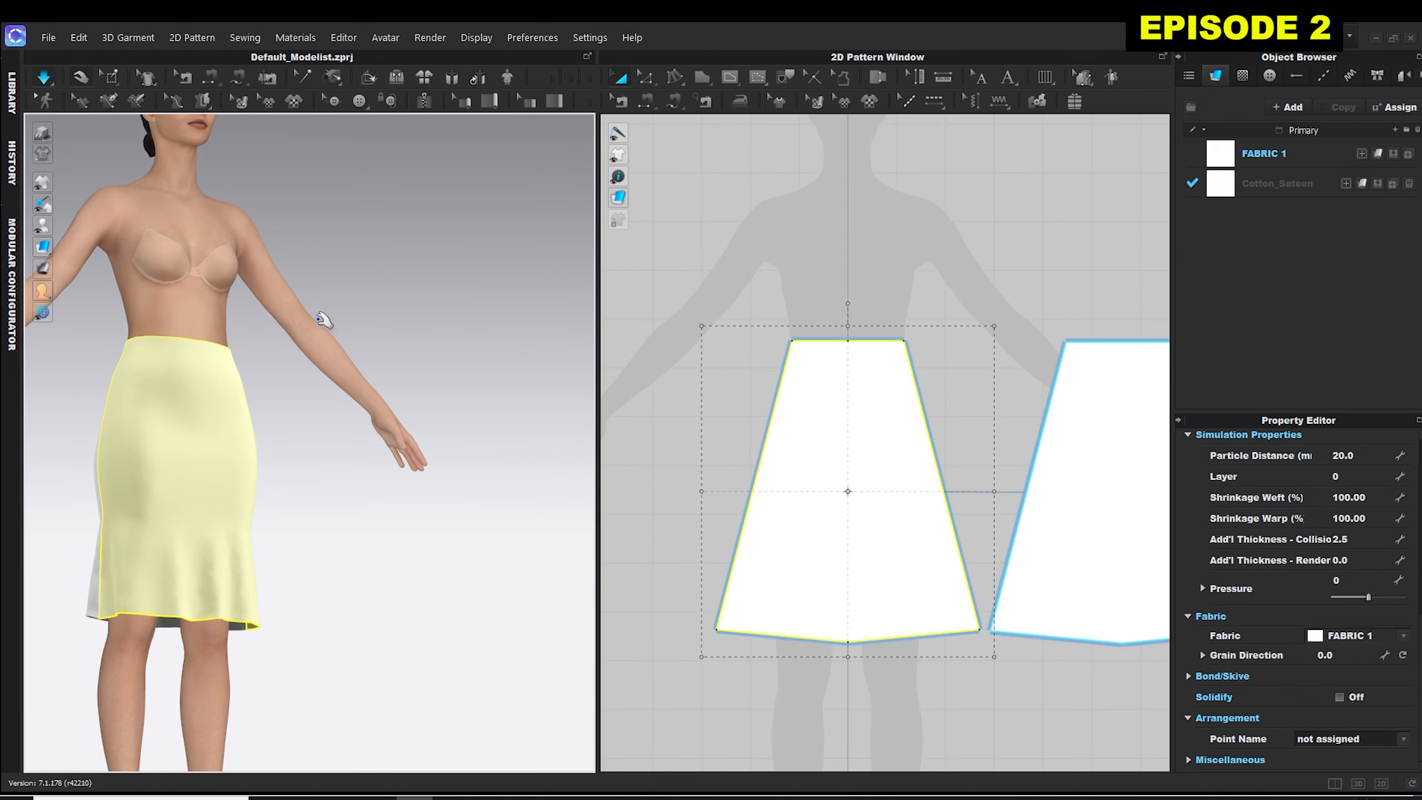
right_drag(343, 455, 288, 427)
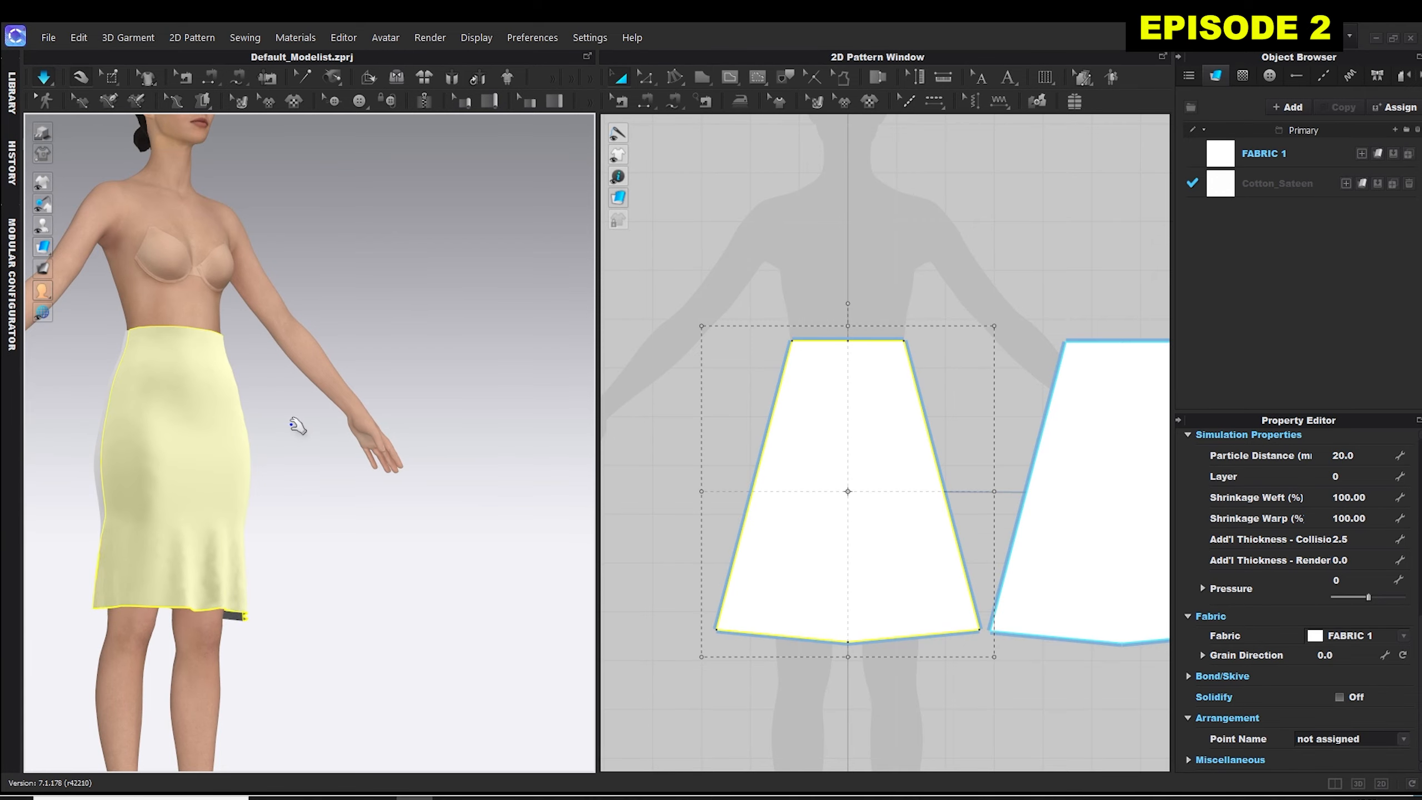
Try to assign FABRIC 1 to the front skirt panel.
click(1179, 54)
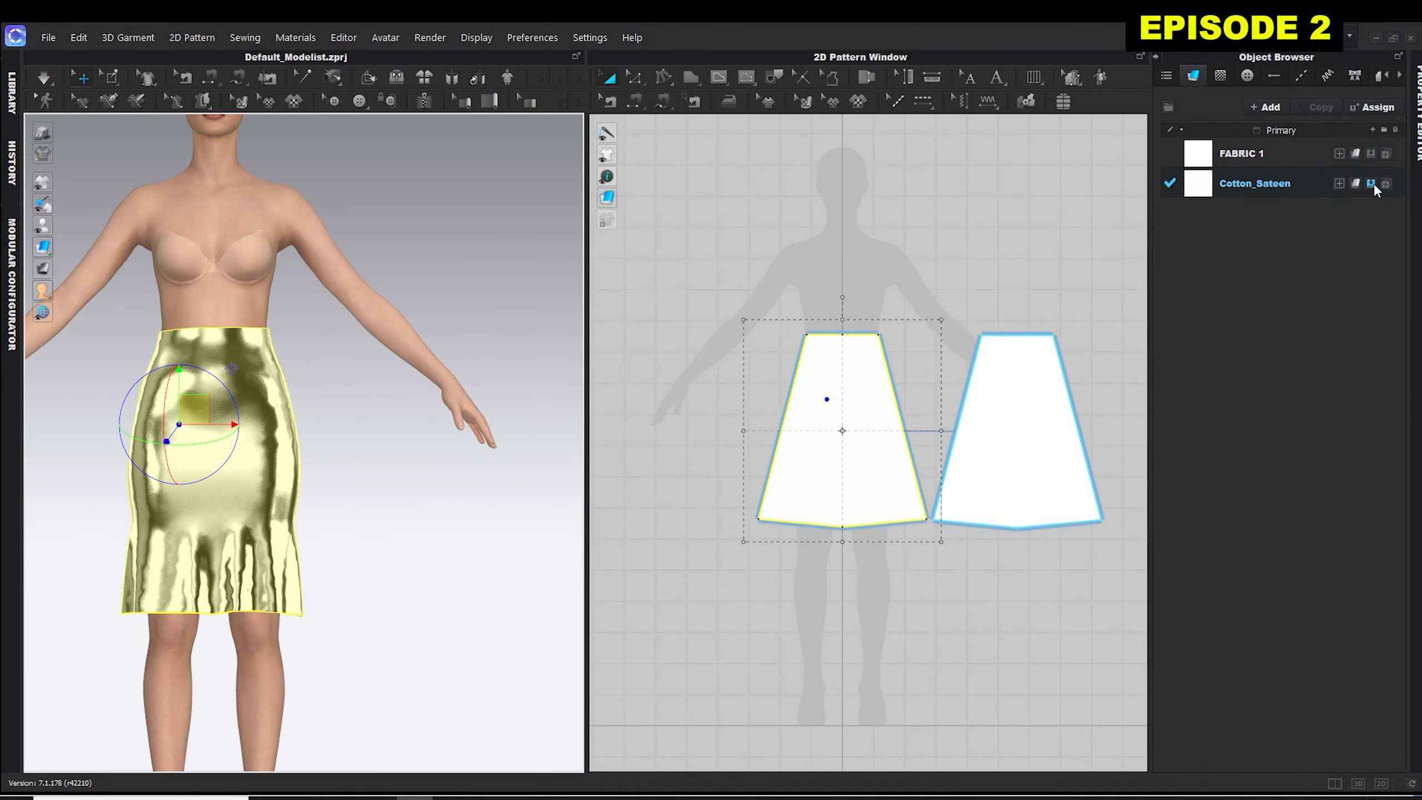
click(1384, 153)
double_click(412, 182)
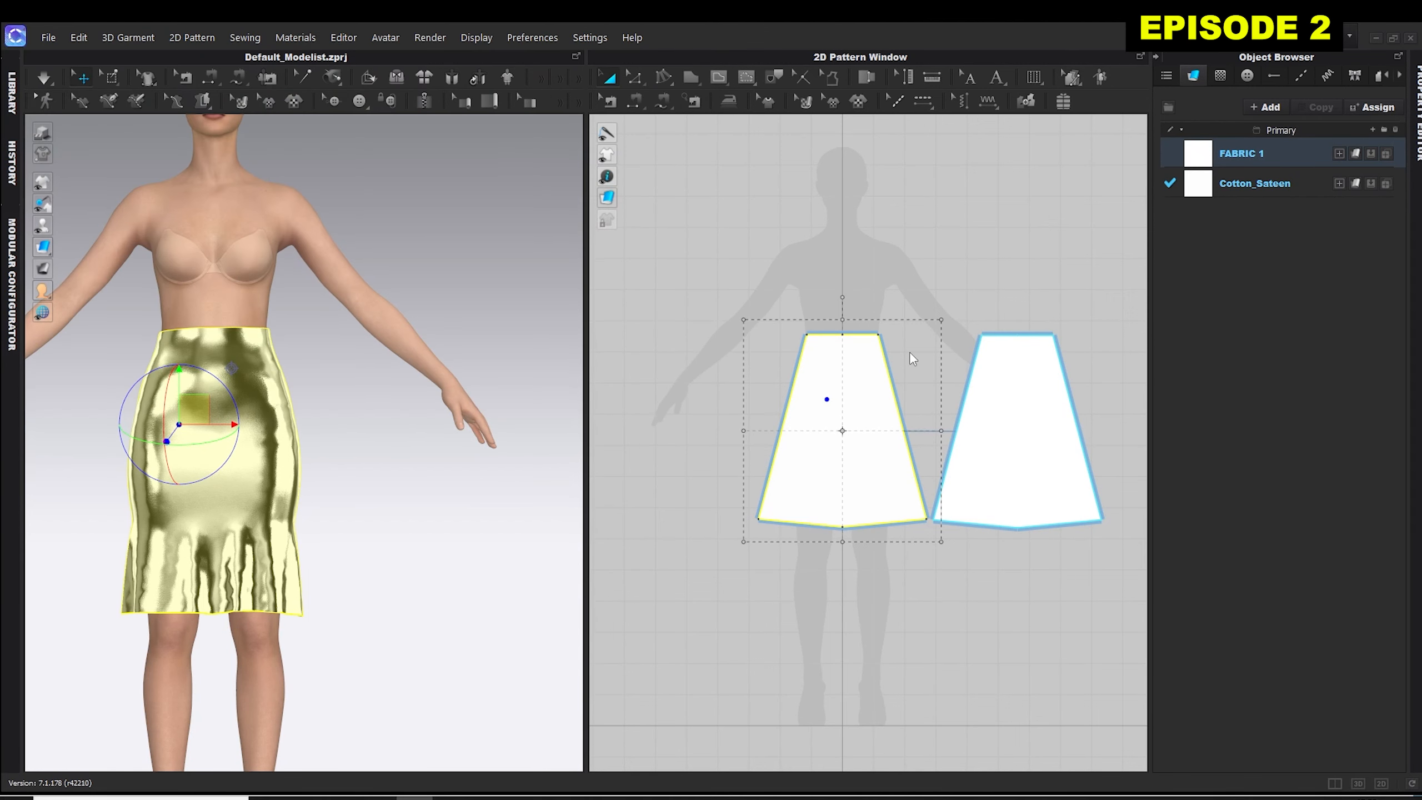
drag(1230, 144, 823, 398)
Inspect the metallic front of the draped skirt and its TOPTS logo graphic from different angles in 3D.
click(124, 353)
right_drag(124, 353, 345, 419)
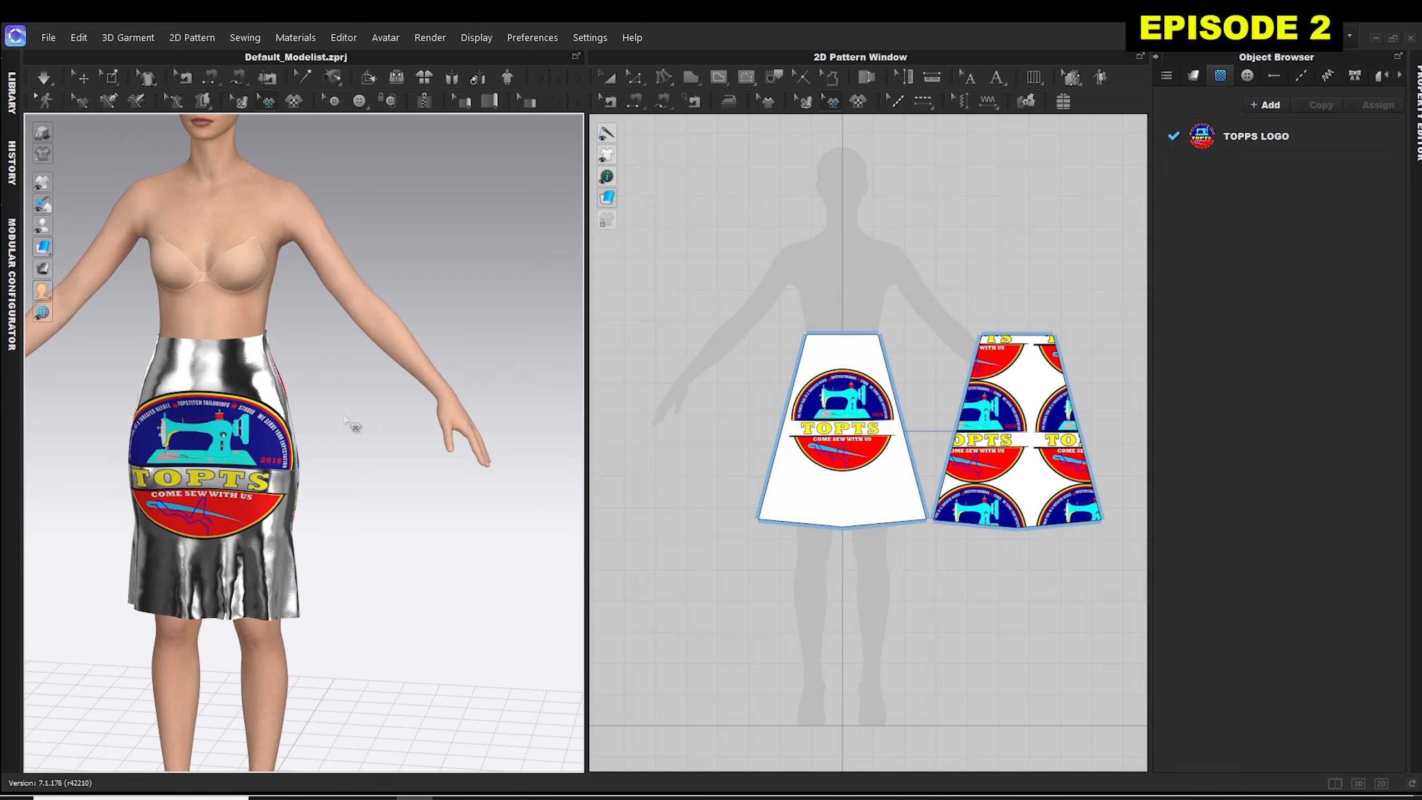
right_drag(345, 415, 173, 531)
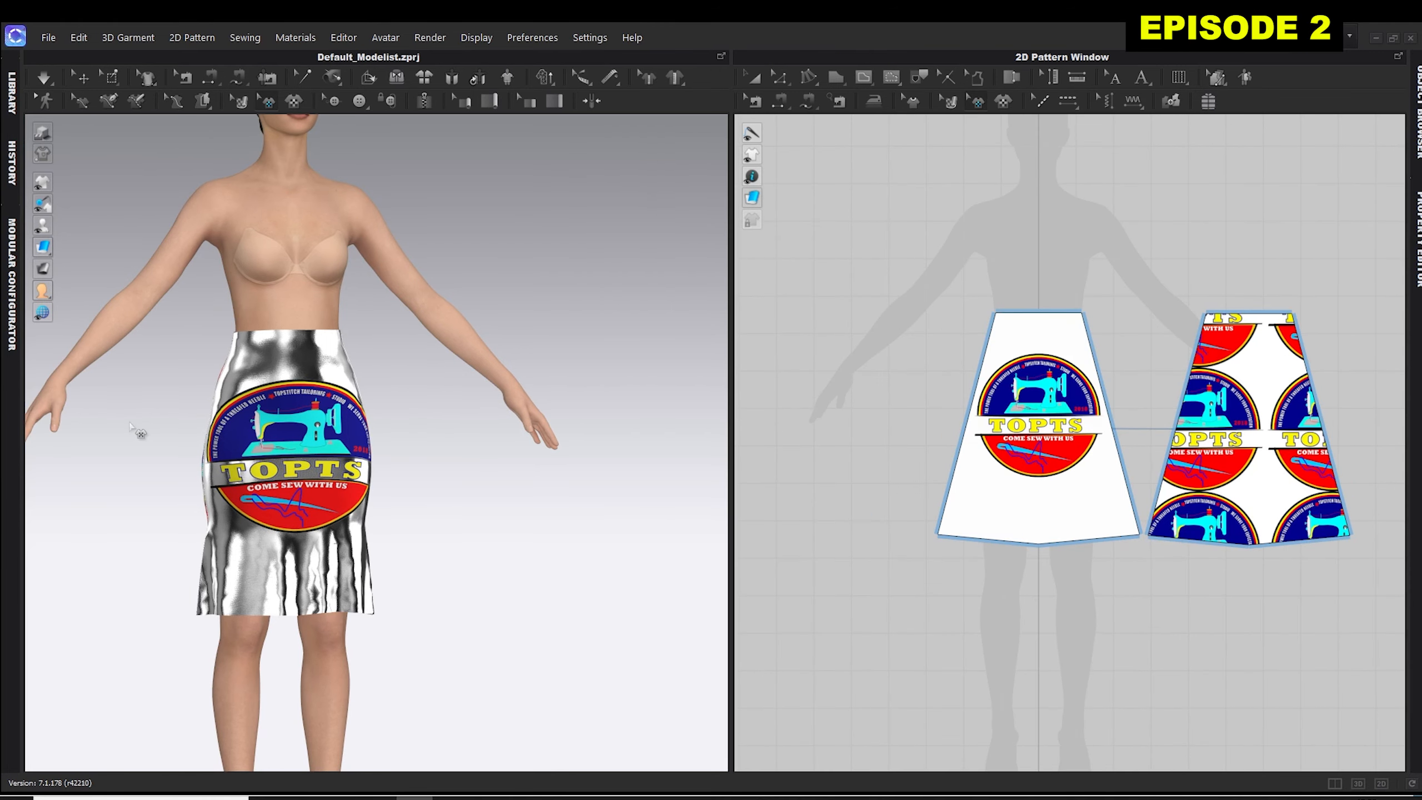
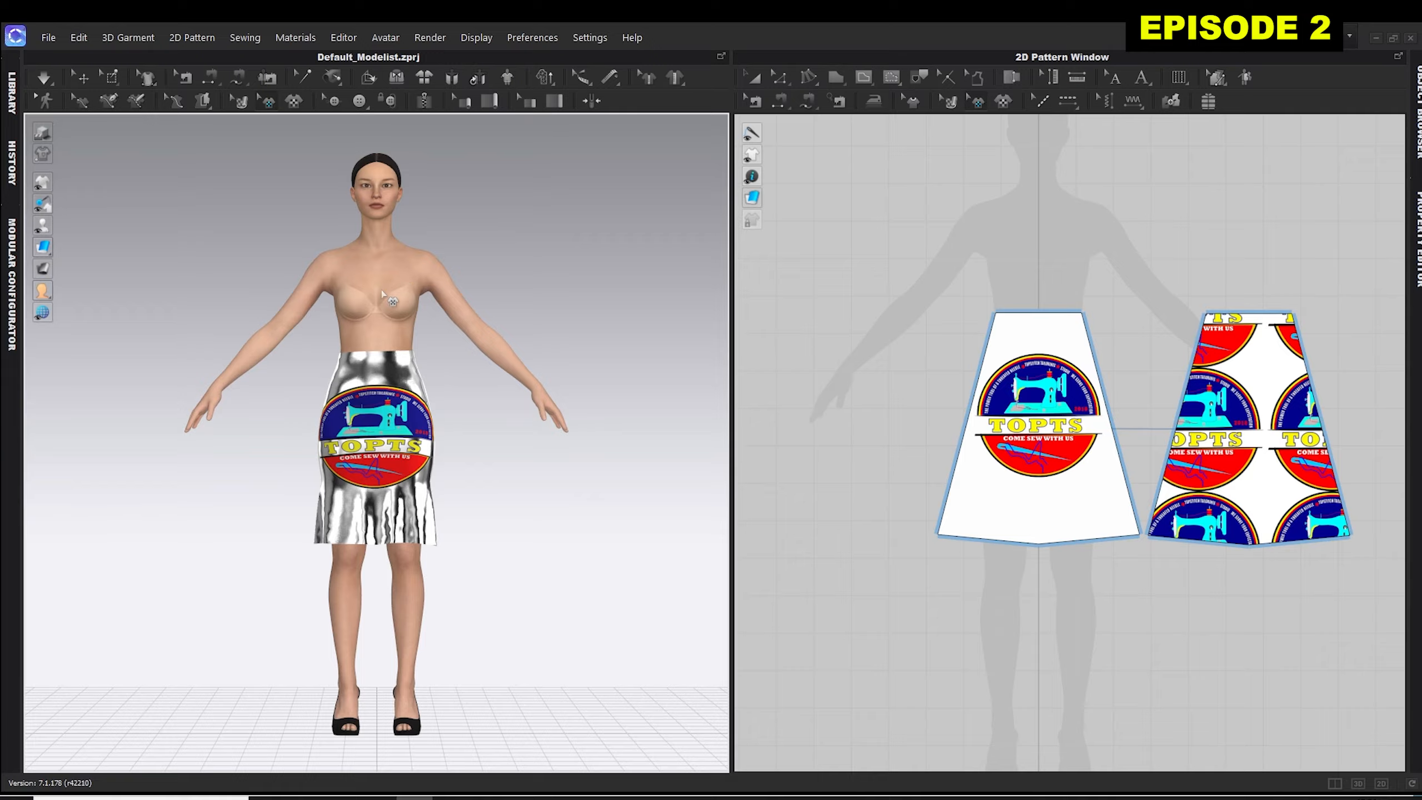
View the draped skirt from the Back, 3/4 Left, Top and Bottom preset views, and return to the Front view.
right_drag(475, 260, 185, 285)
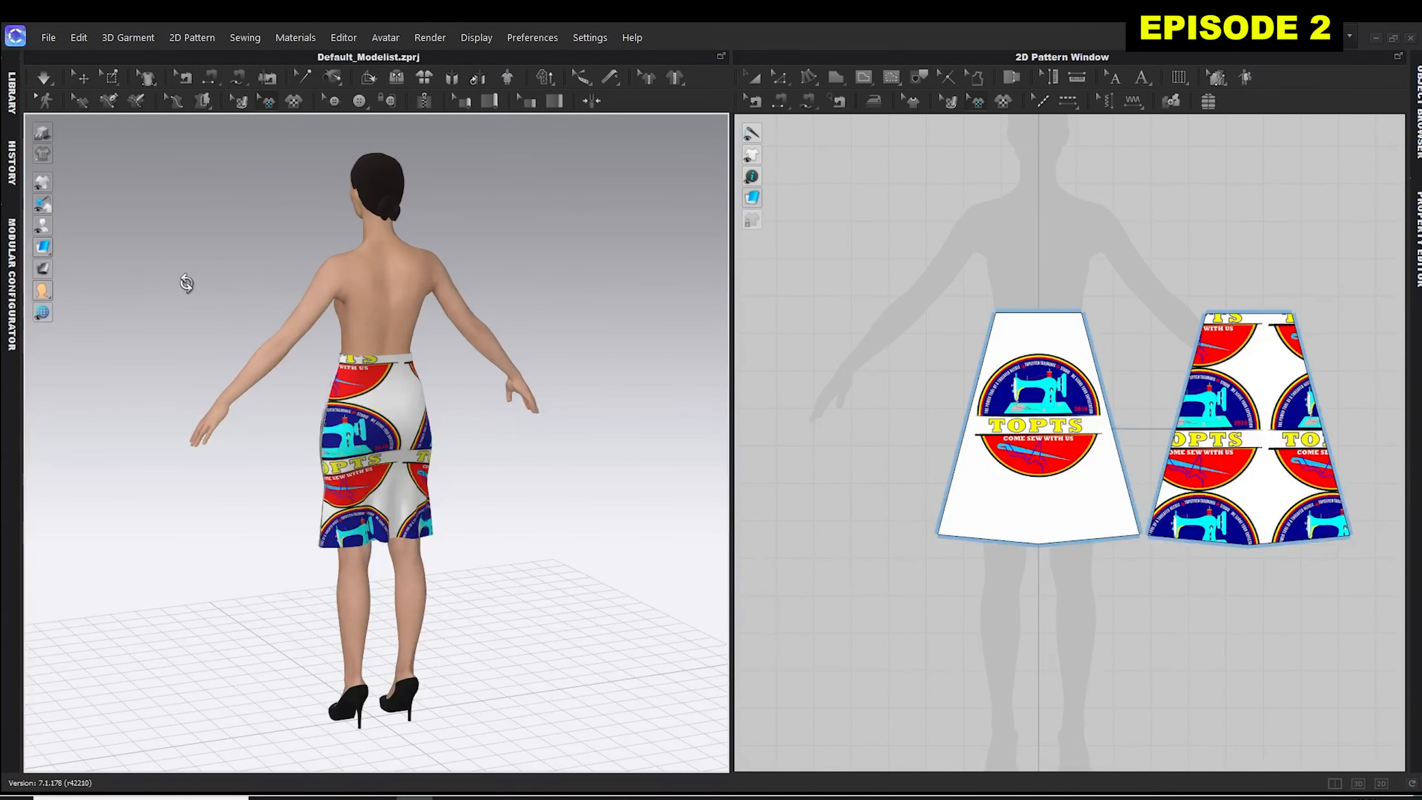
right_click(597, 214)
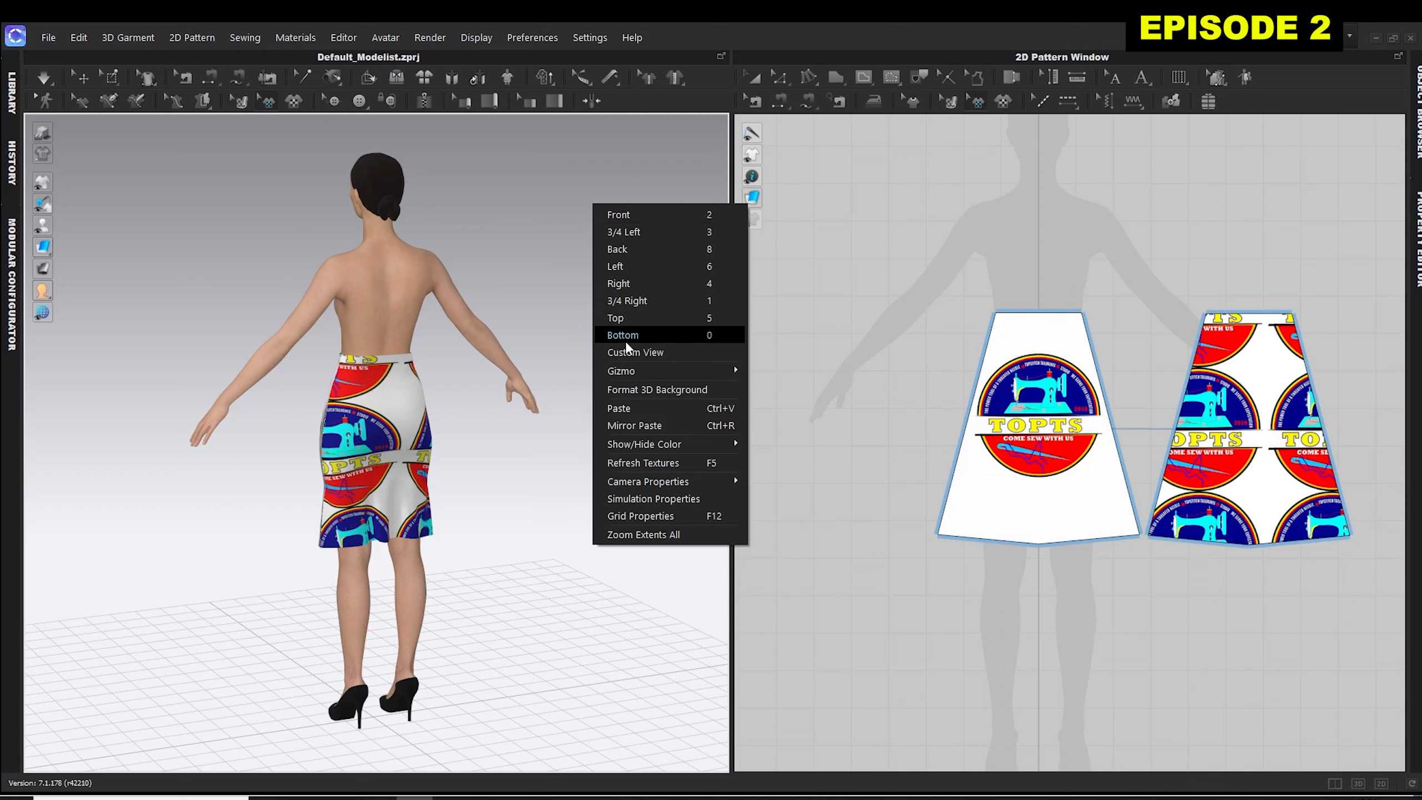
click(618, 247)
right_click(620, 187)
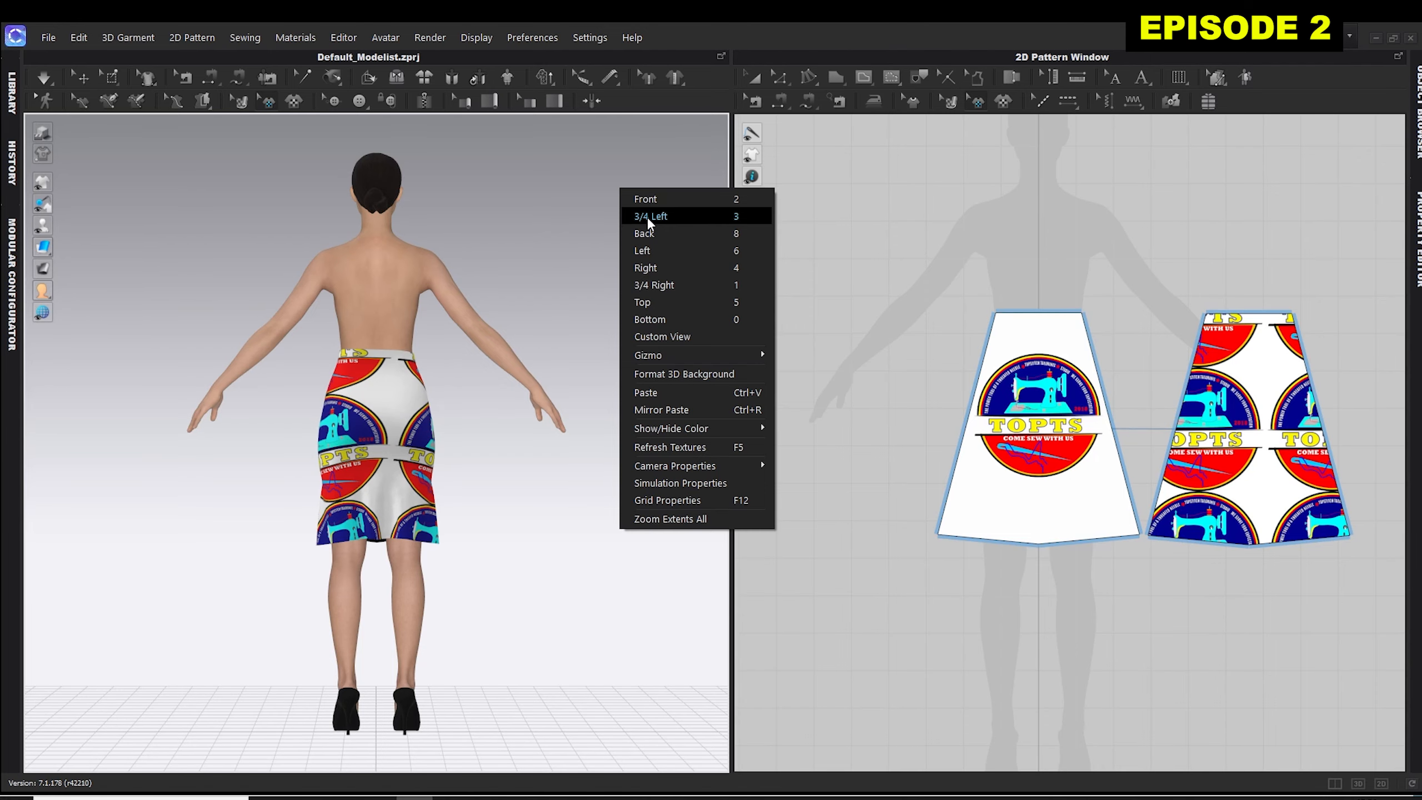
click(646, 215)
right_click(603, 212)
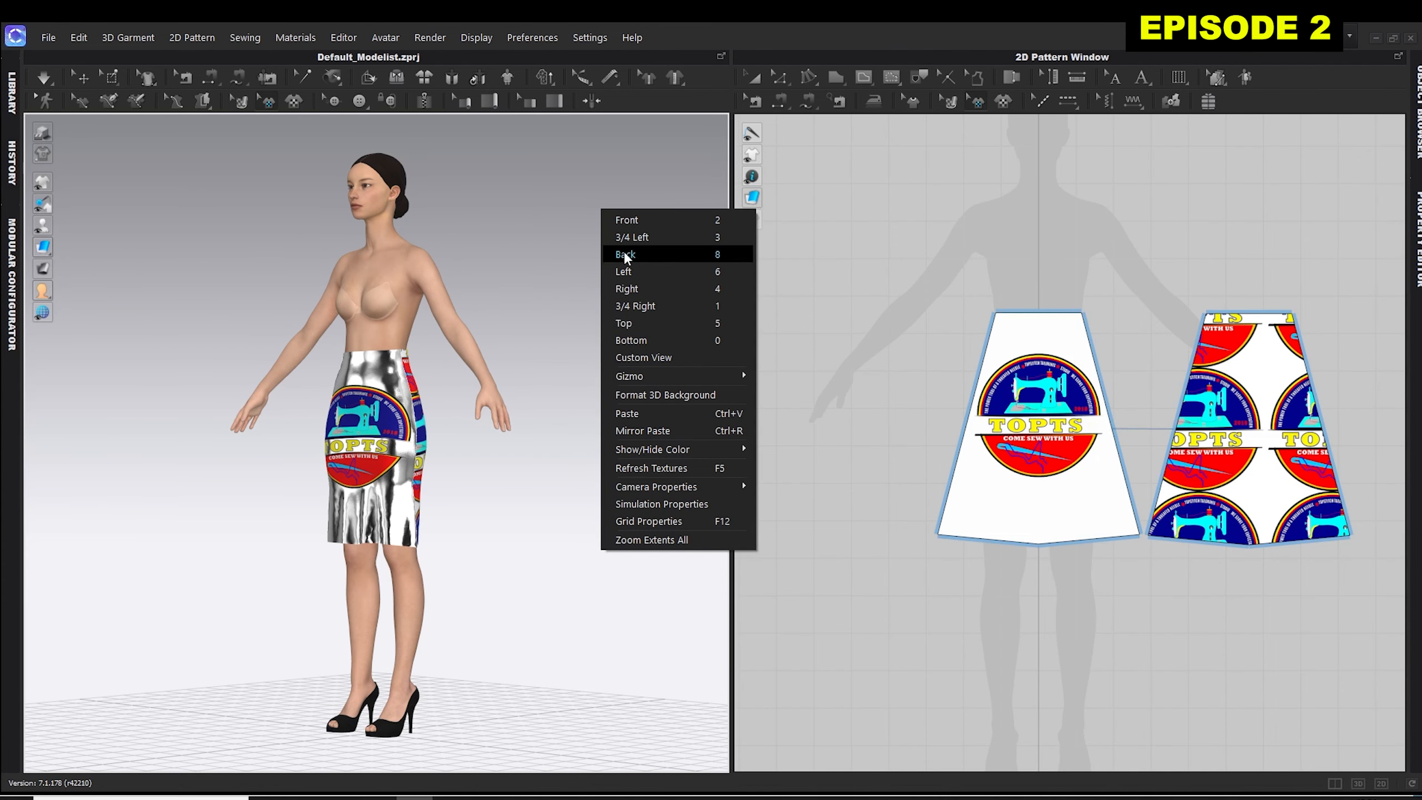
click(626, 323)
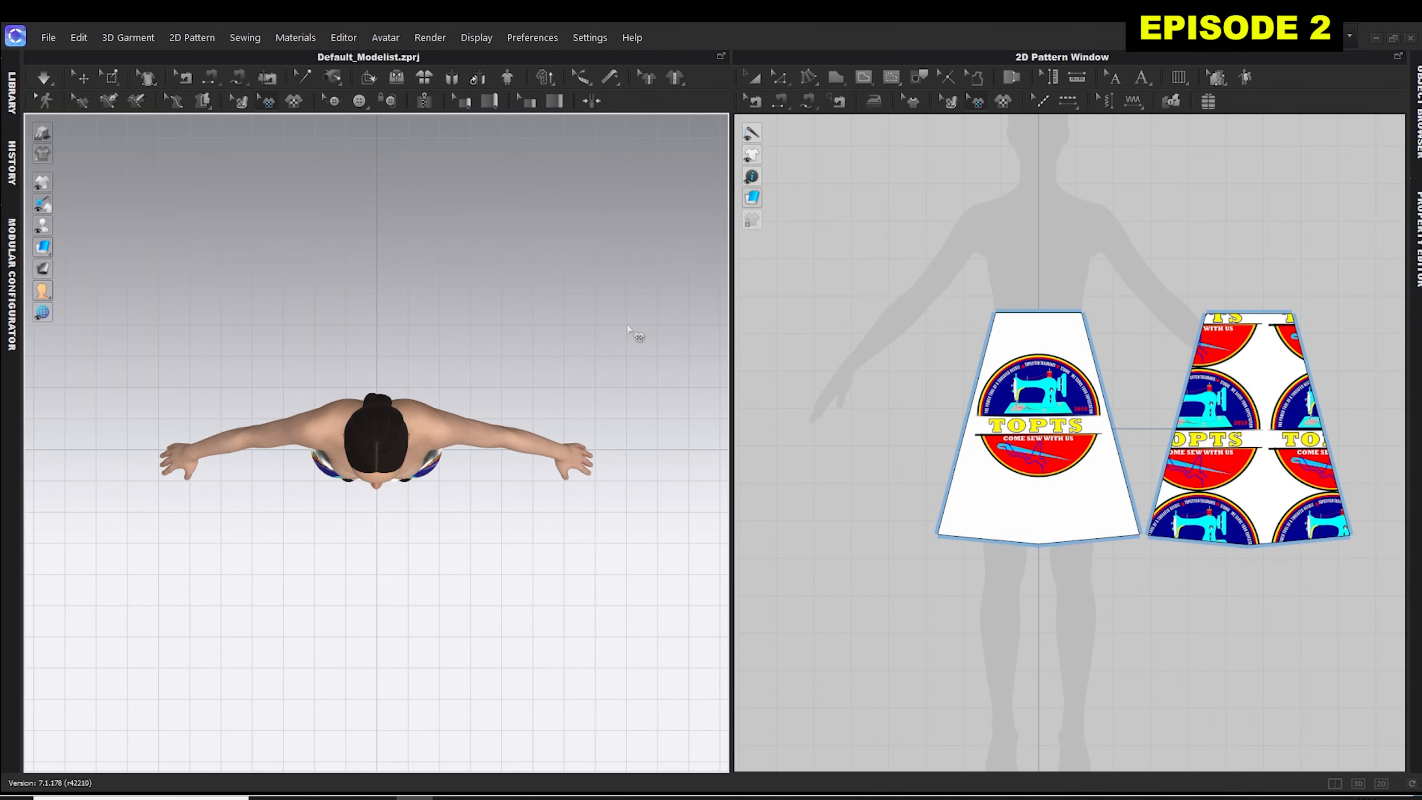
right_click(502, 230)
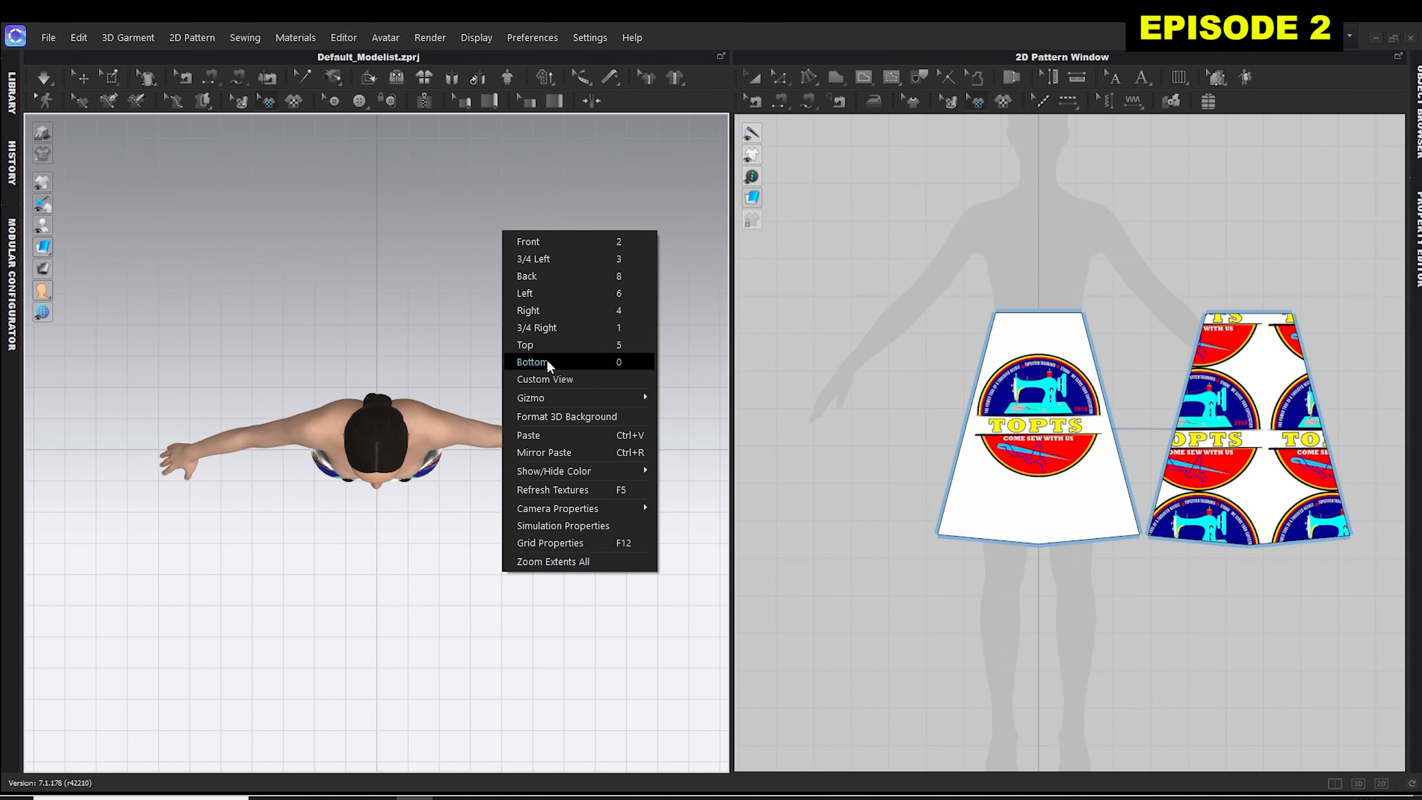
click(547, 363)
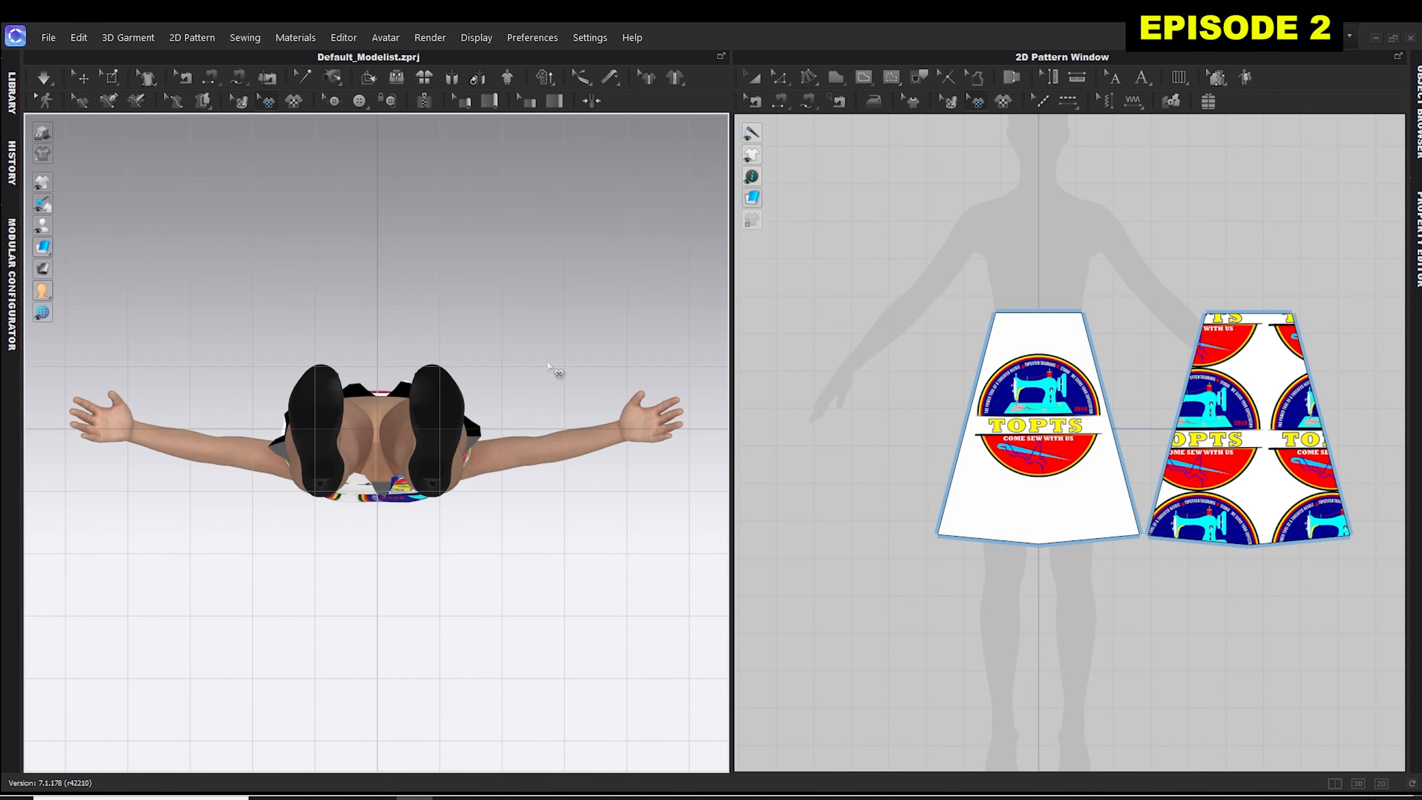
right_click(541, 185)
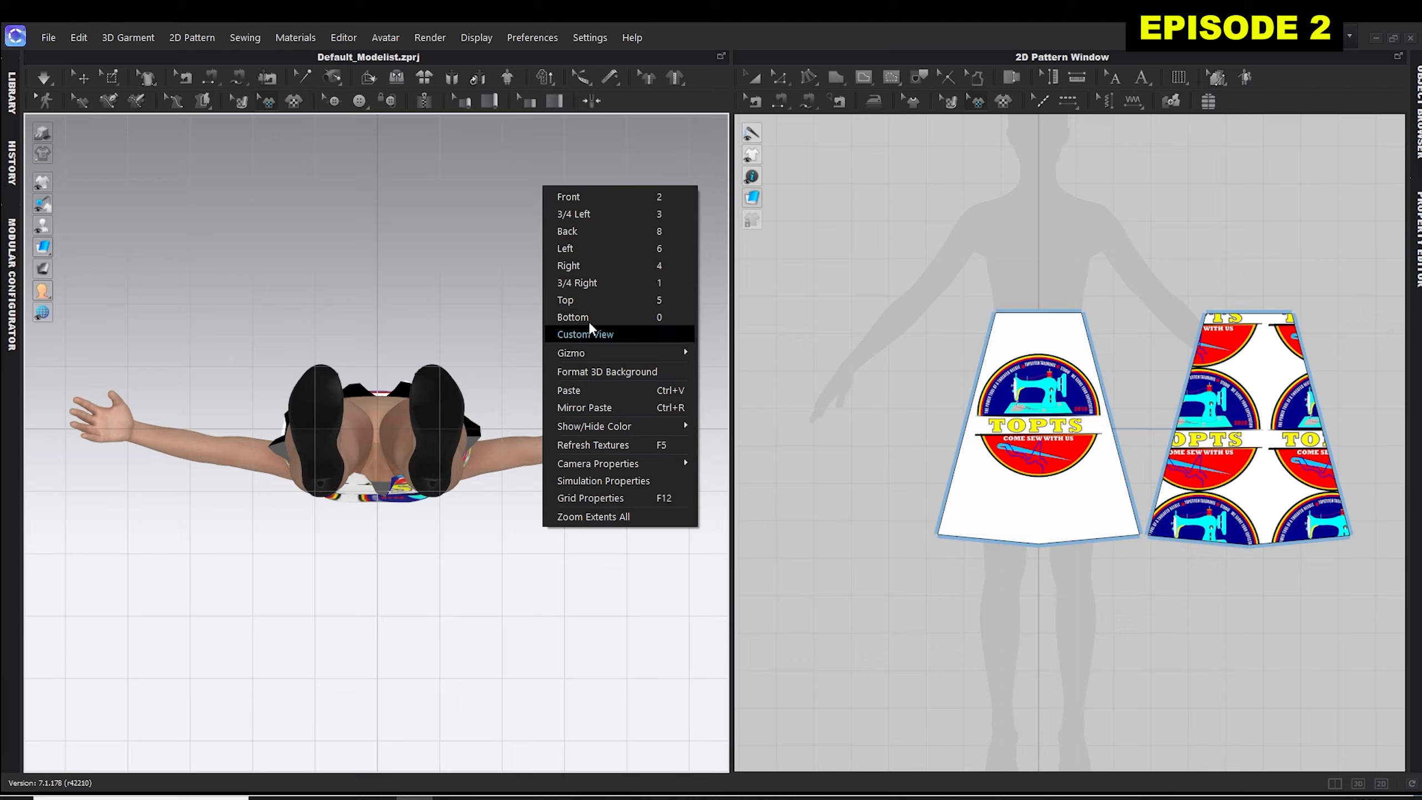
click(584, 197)
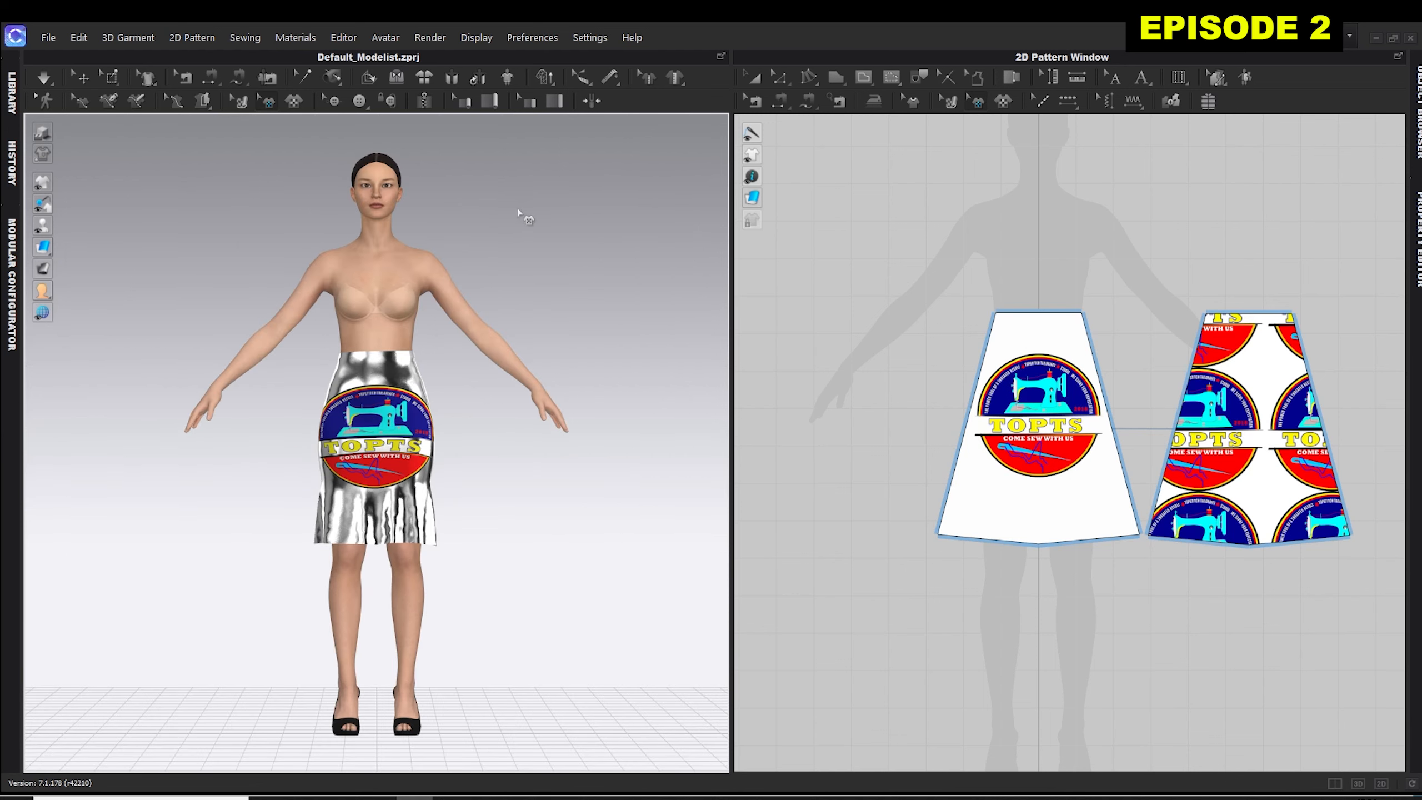
mouse_move(521, 221)
right_down()
mouse_move(513, 235)
mouse_move(434, 228)
mouse_move(523, 229)
right_up()
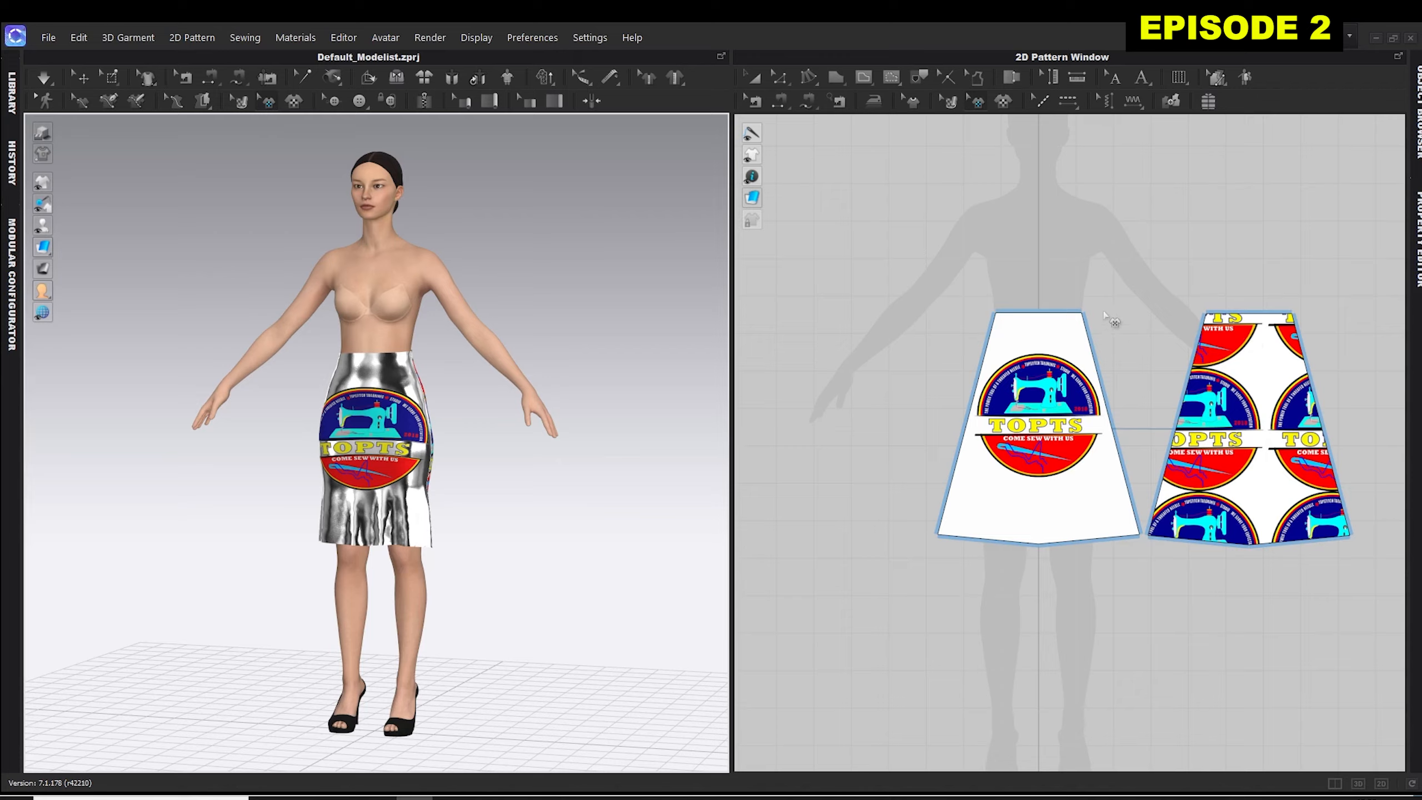
right_click(519, 270)
click(558, 267)
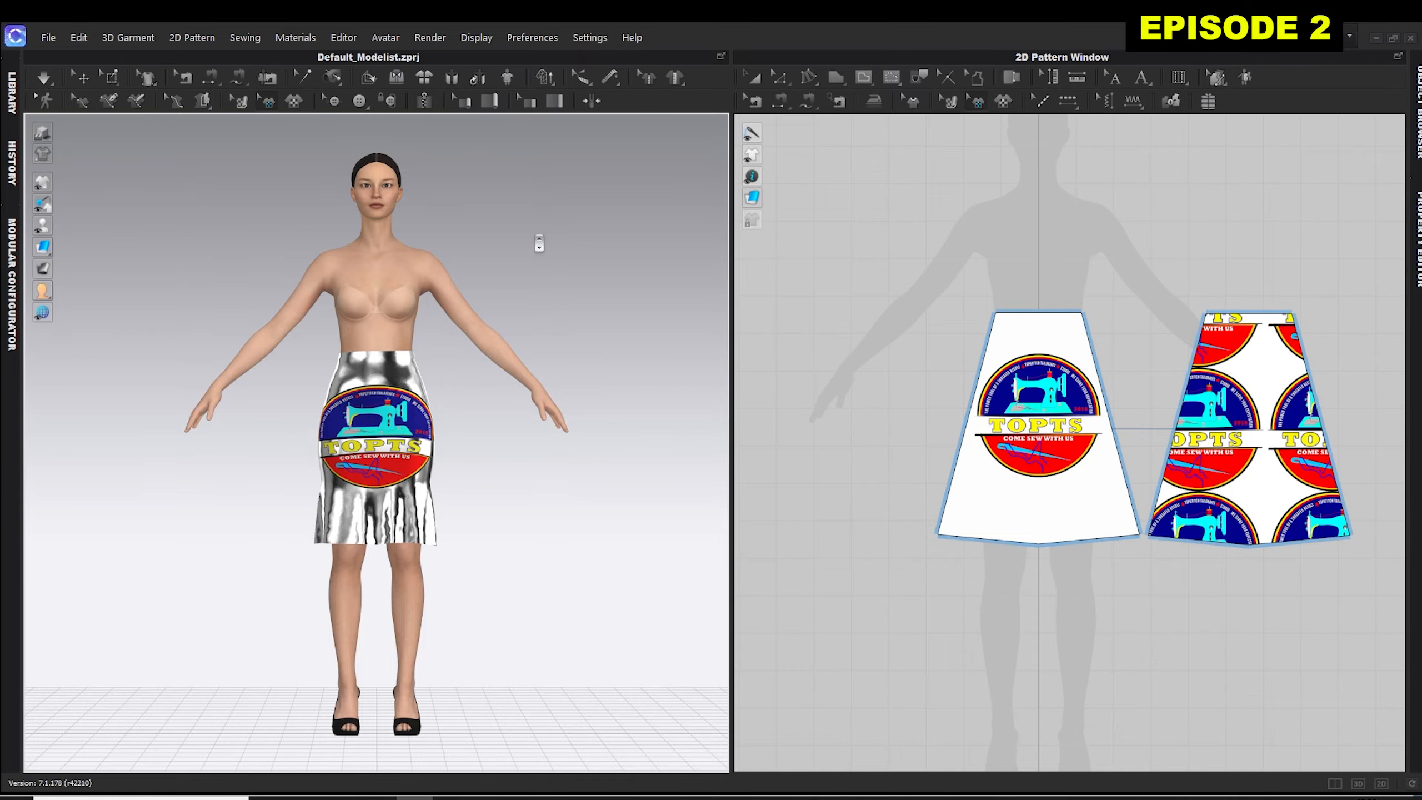
Examine the TOPTS logo and metallic fabric on the skirt front up close, and restore the Front view.
scroll(538, 242, up, 5)
scroll(539, 244, up, 8)
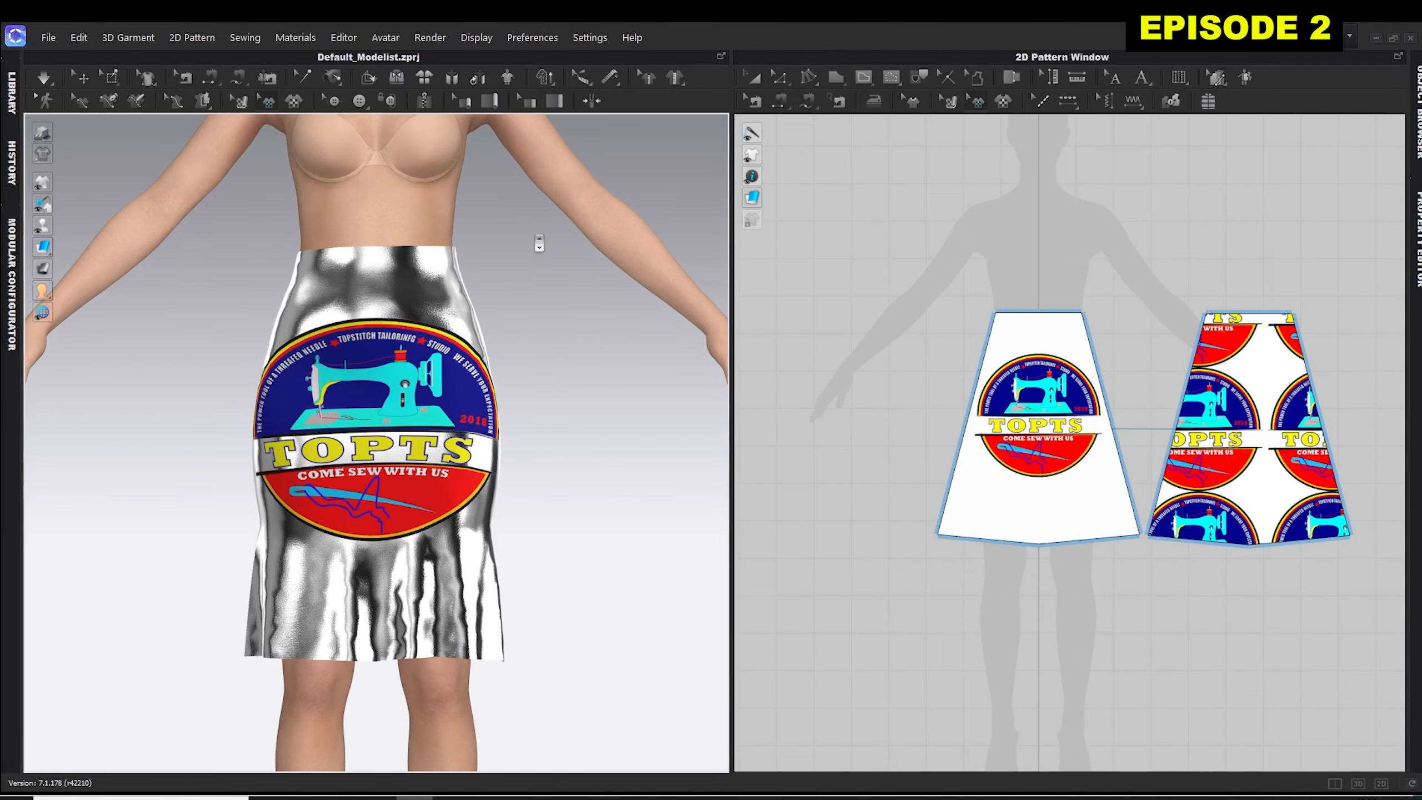
scroll(539, 244, up, 8)
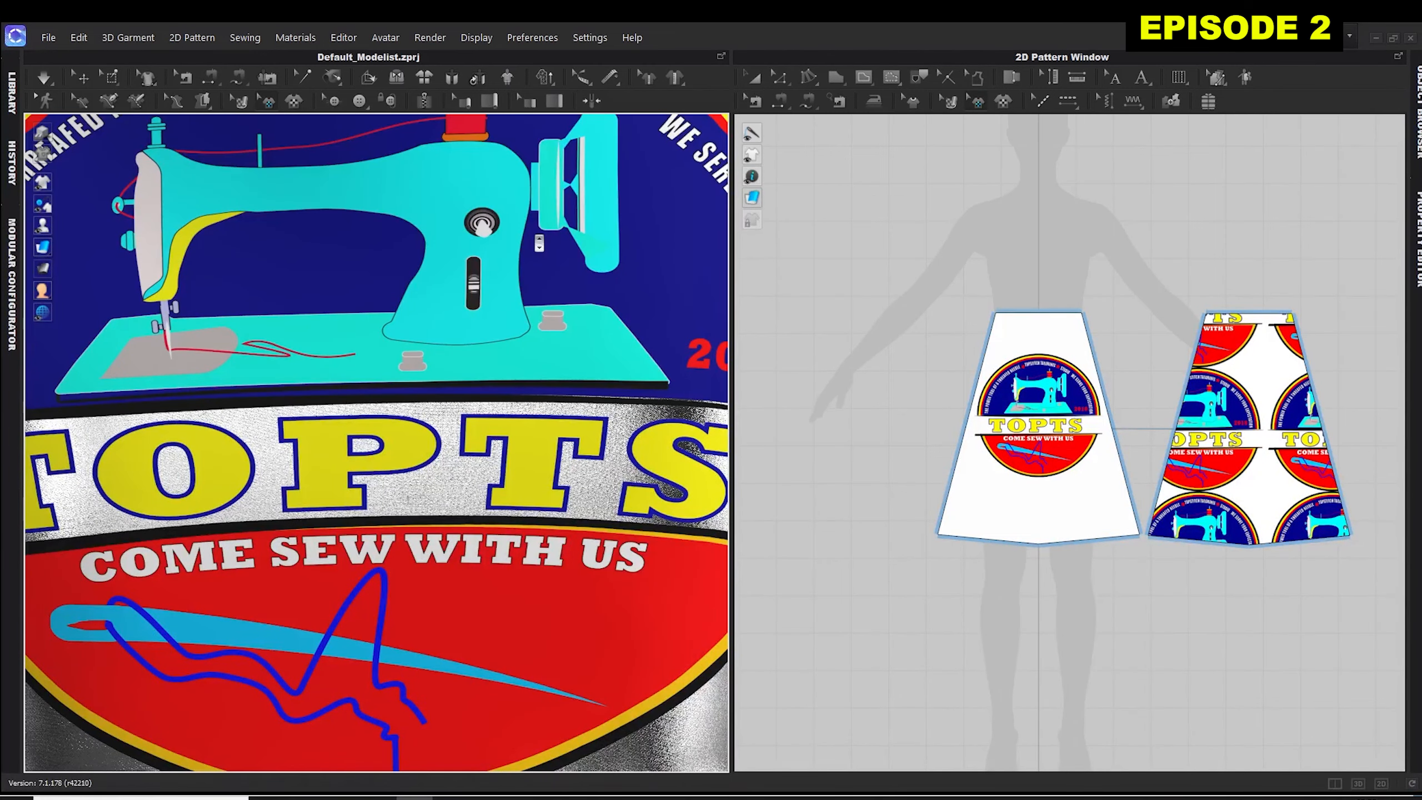
scroll(538, 244, down, 10)
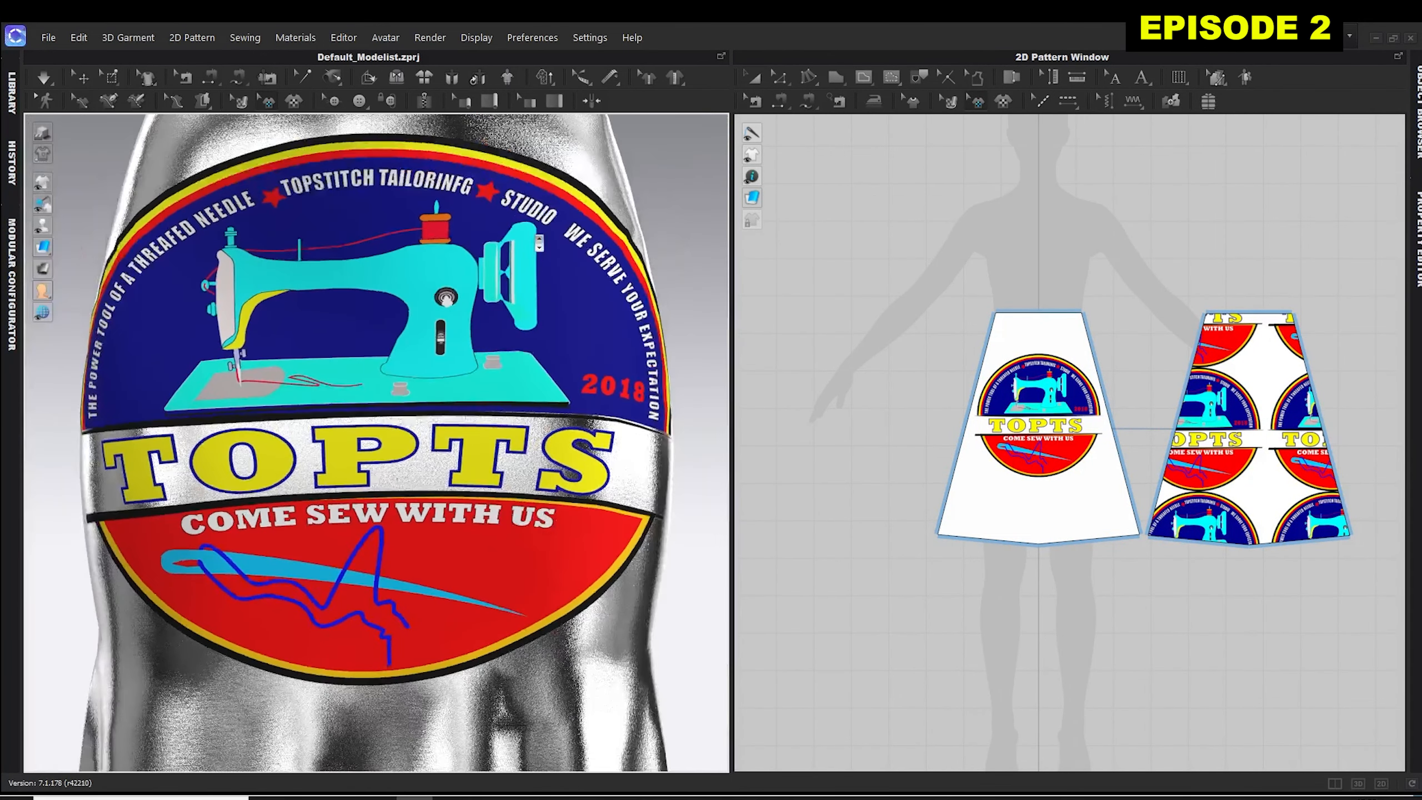
scroll(539, 244, down, 8)
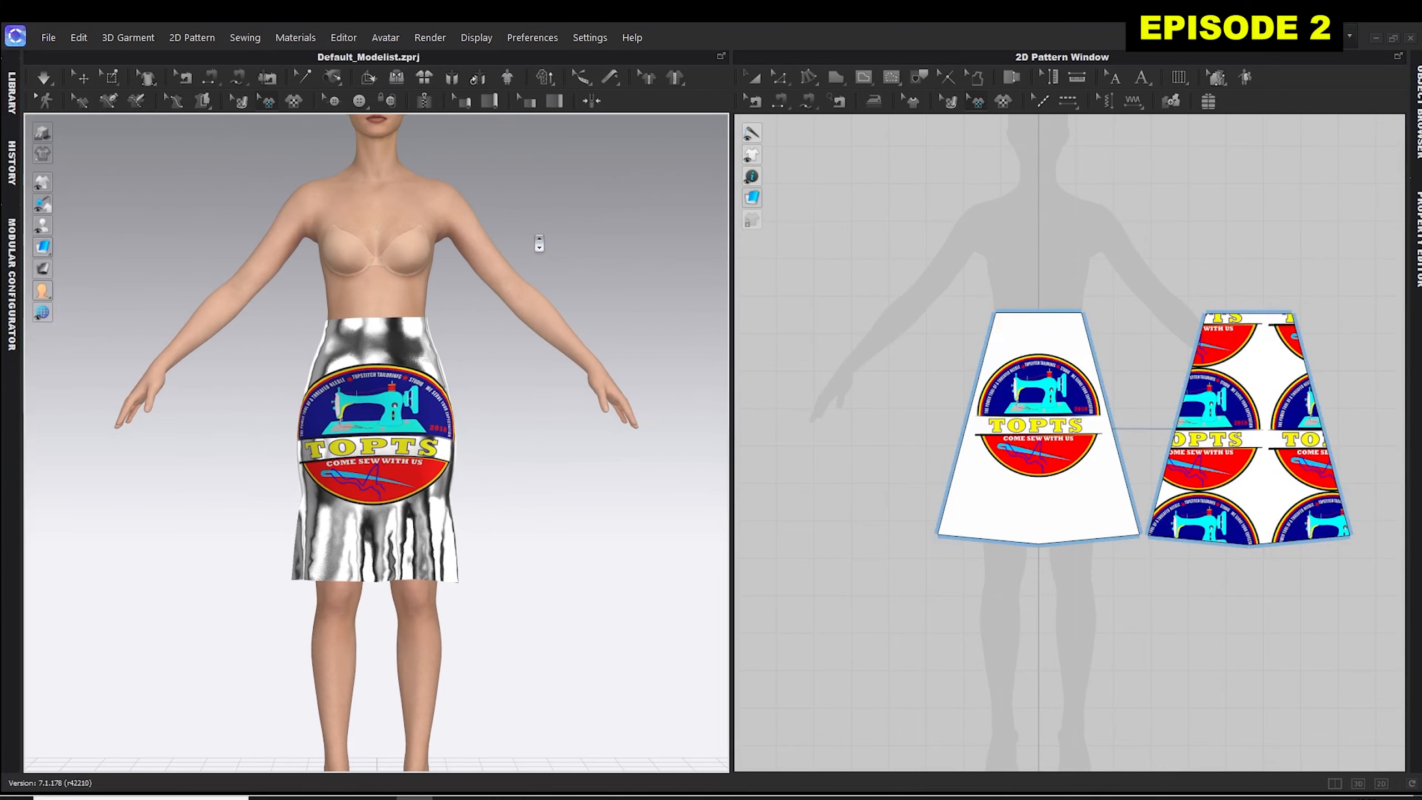
scroll(539, 244, down, 4)
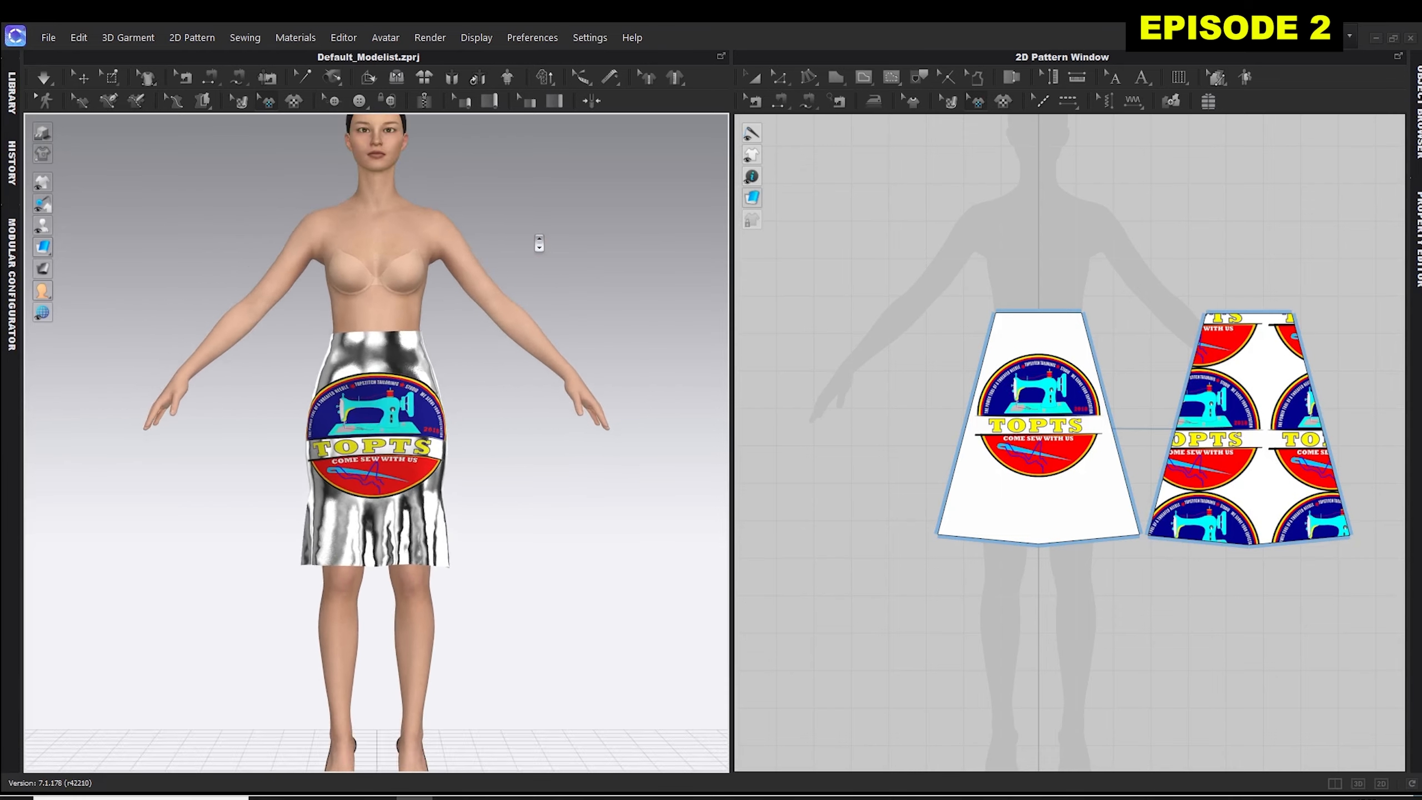
scroll(538, 244, up, 7)
scroll(539, 243, up, 3)
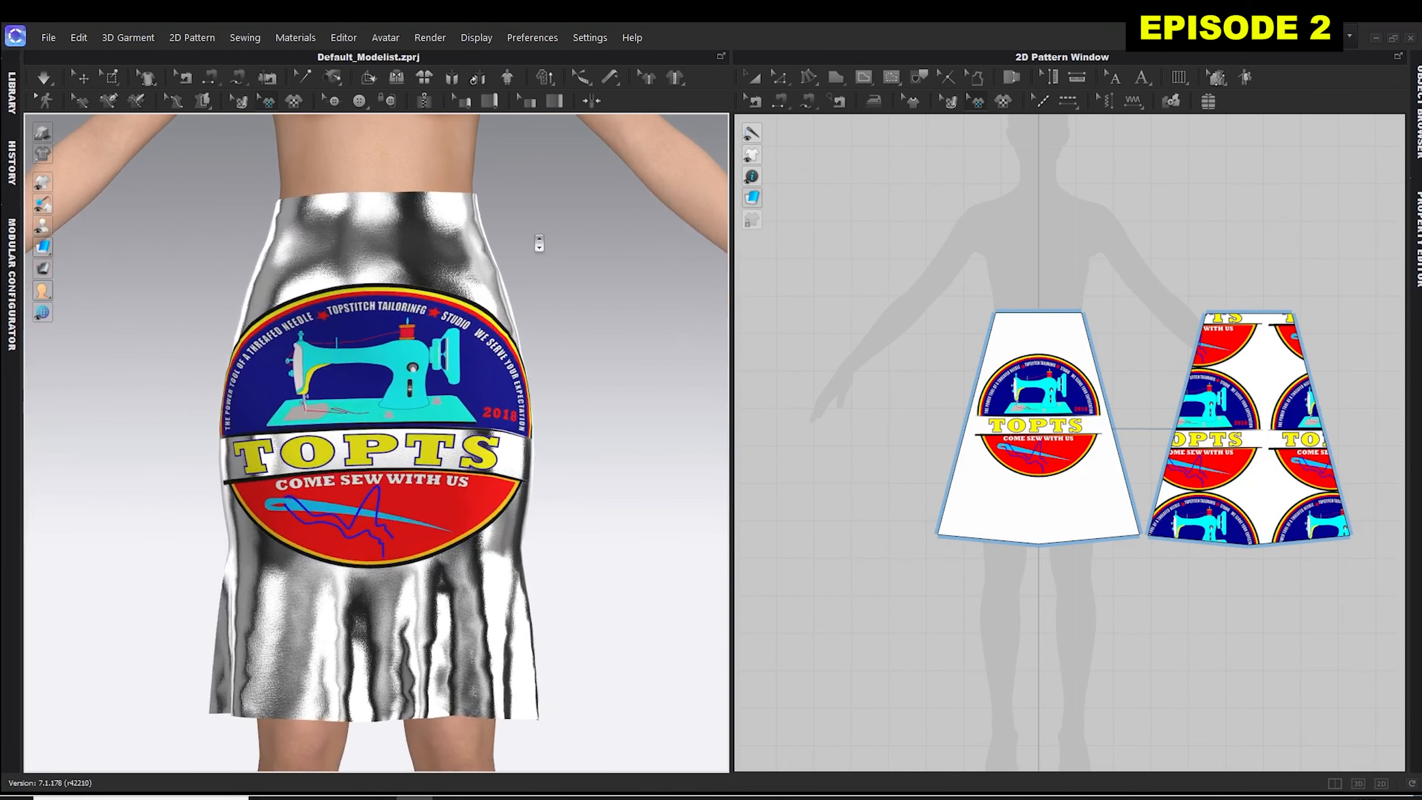
scroll(539, 243, down, 5)
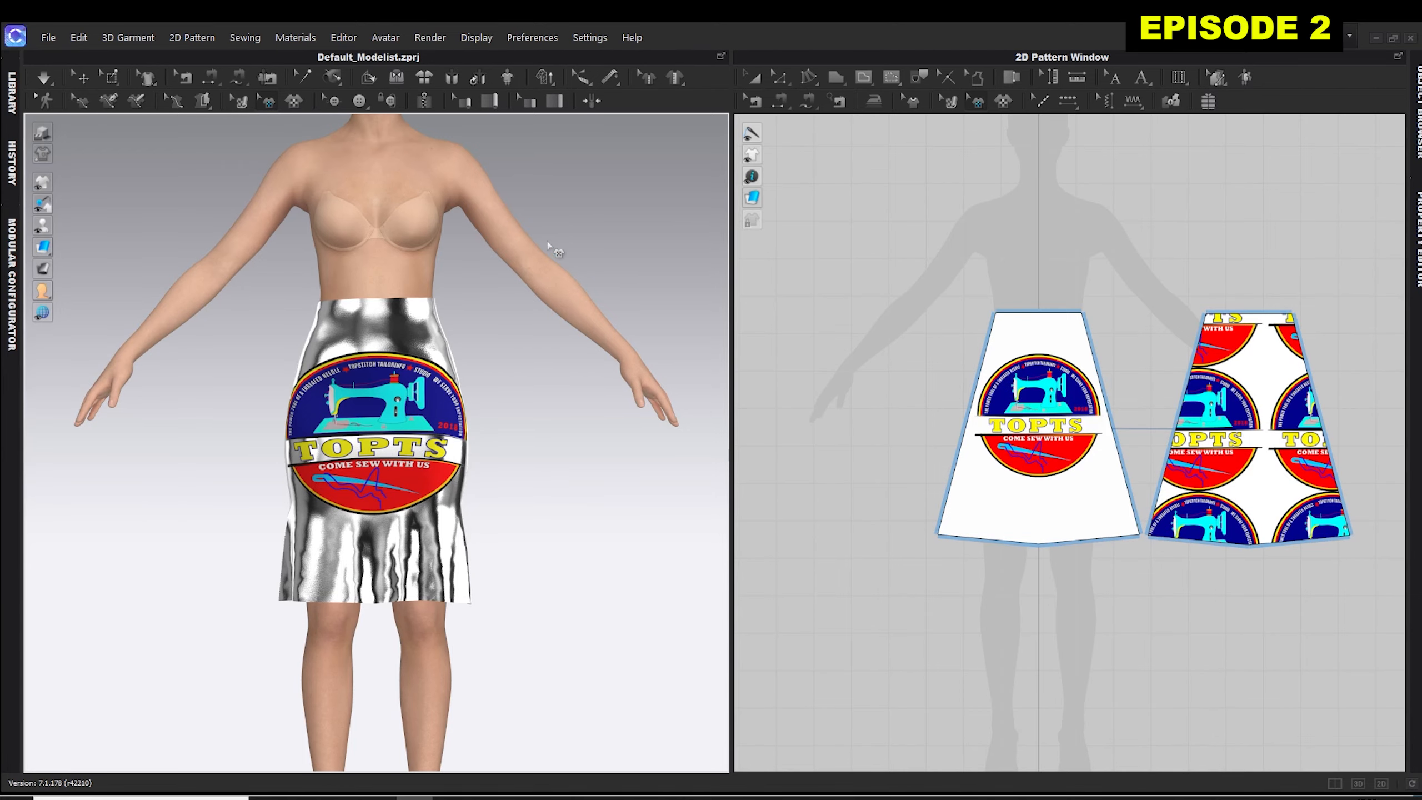
mouse_move(590, 215)
right_down()
mouse_move(244, 221)
mouse_move(588, 232)
right_up()
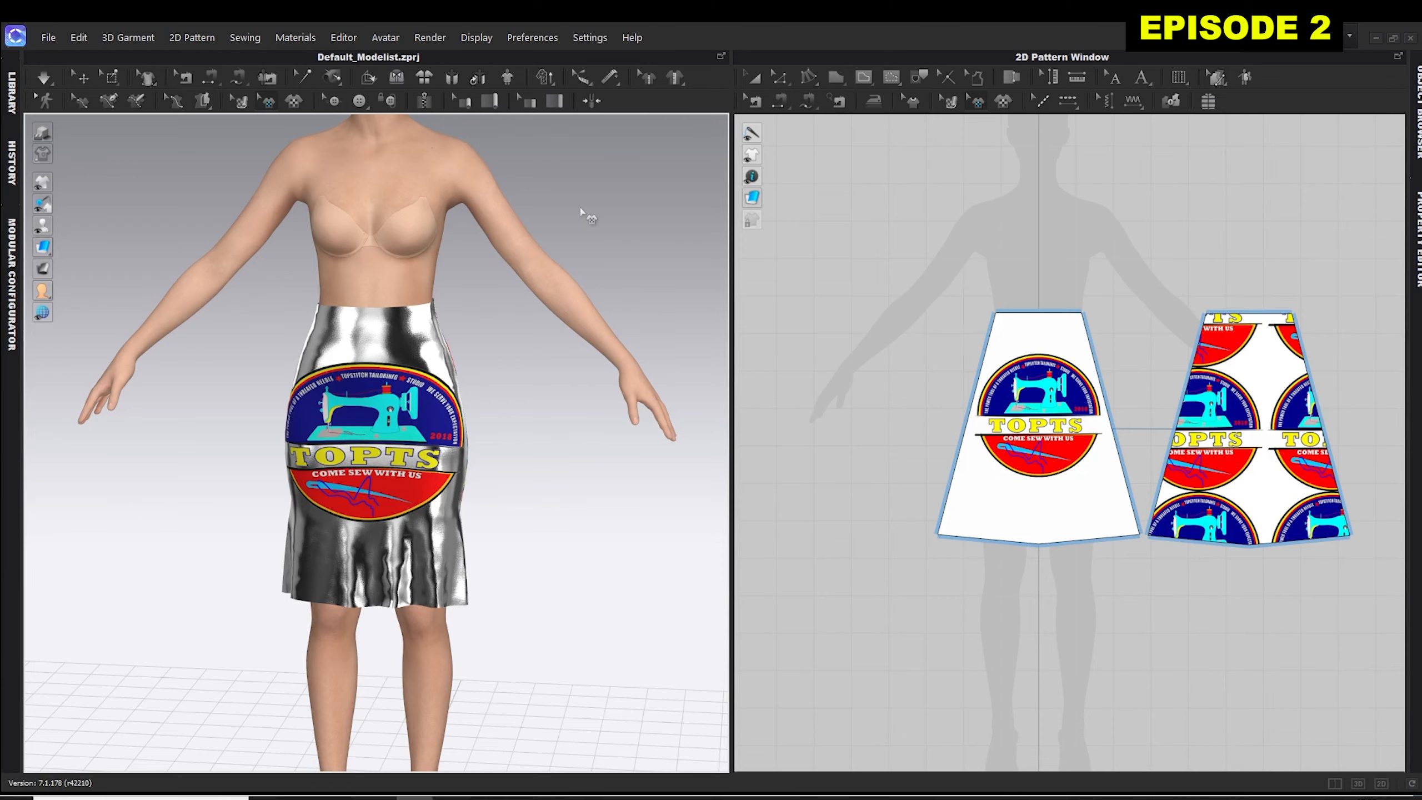
right_click(581, 209)
click(600, 218)
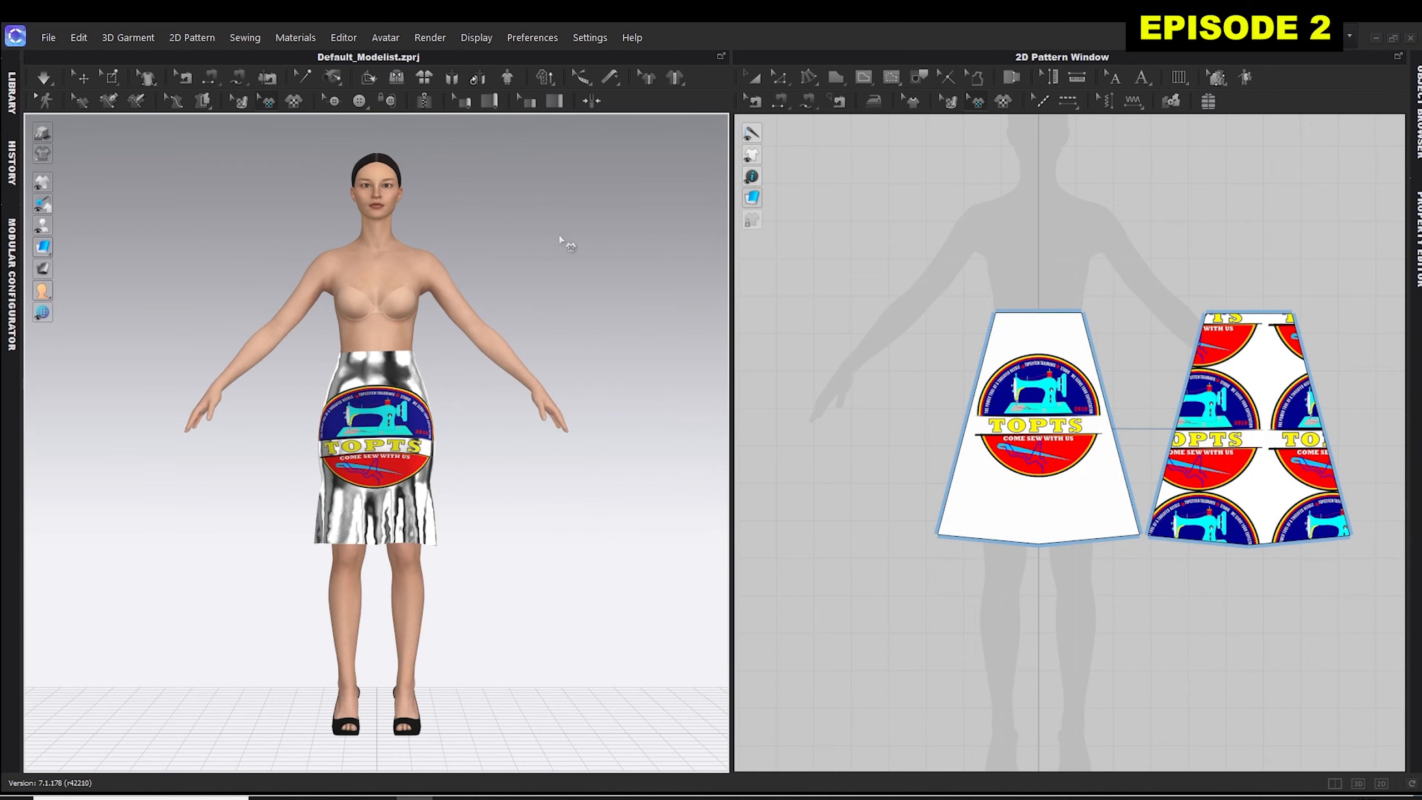
Enlarge the draped skirt in 3D and fit both skirt panels in the 2D pattern window with Zoom Extents All.
scroll(519, 262, up, 2)
scroll(519, 263, up, 3)
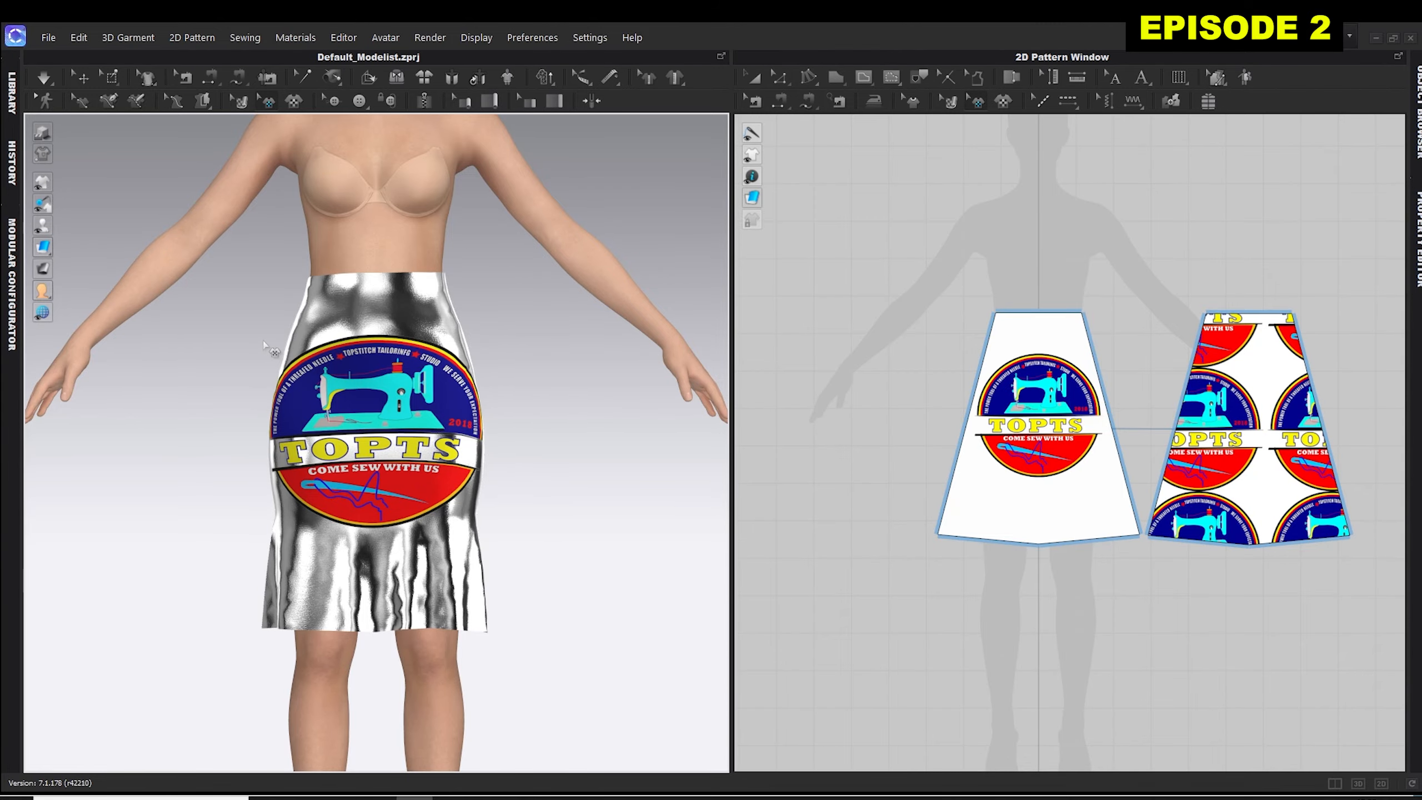
scroll(935, 351, up, 3)
scroll(935, 351, down, 10)
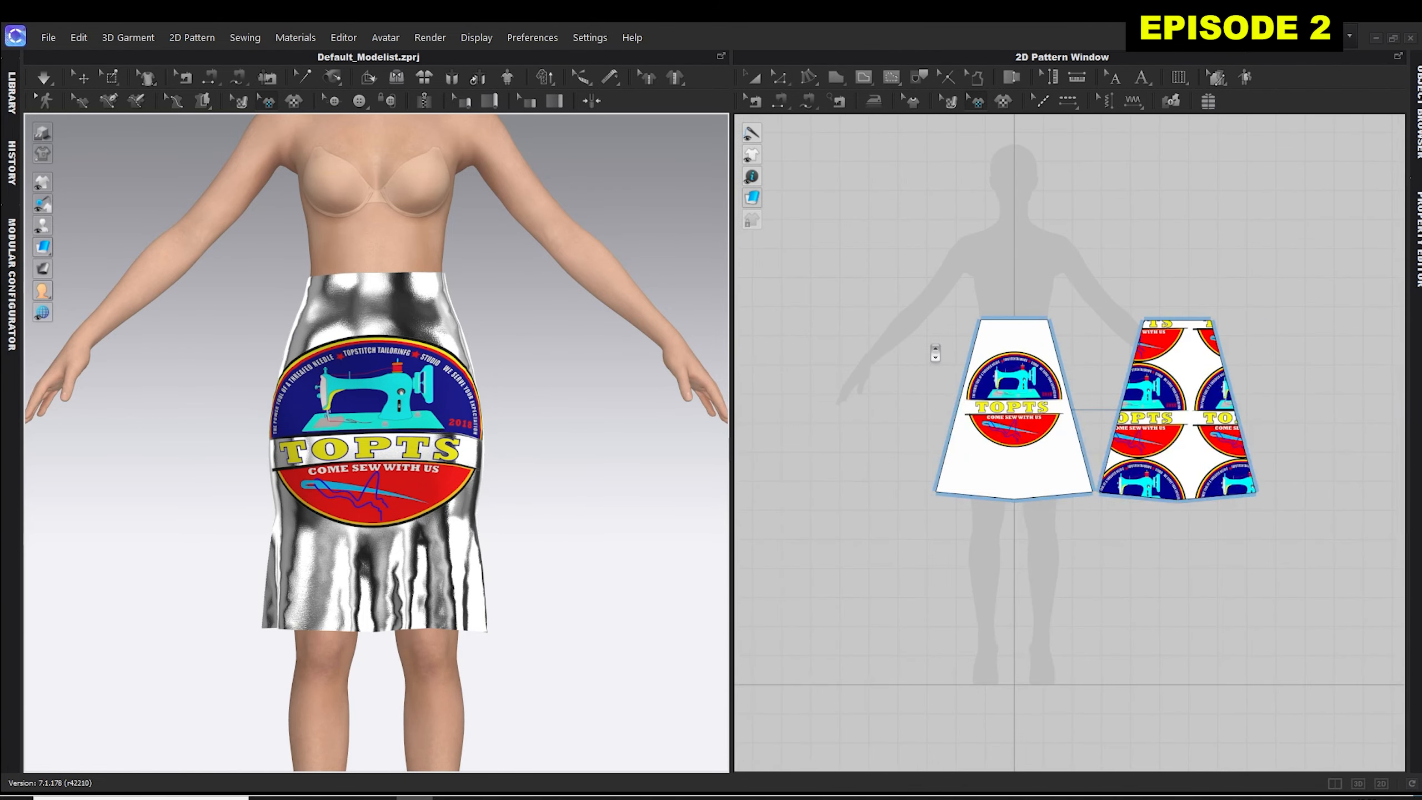
scroll(935, 350, up, 10)
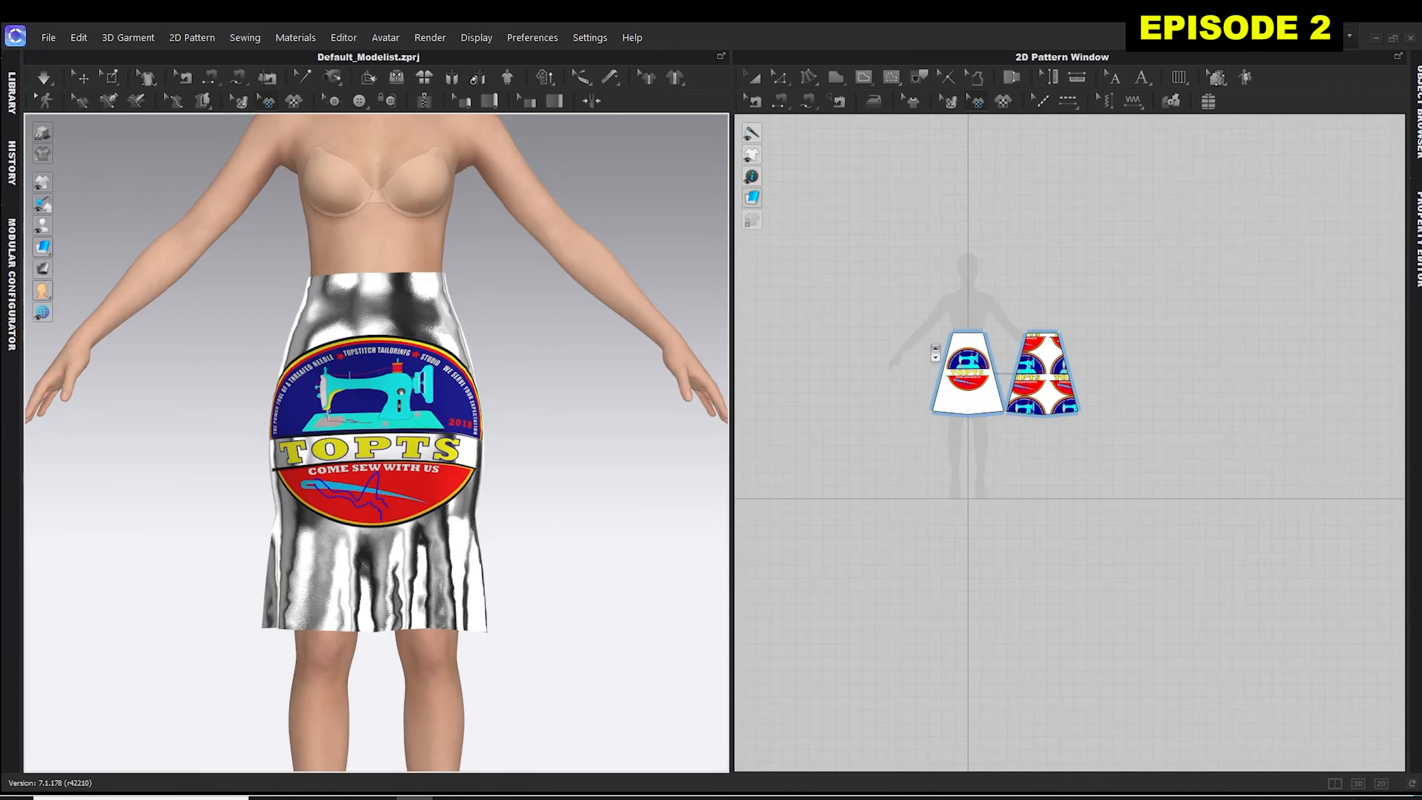
scroll(935, 352, down, 5)
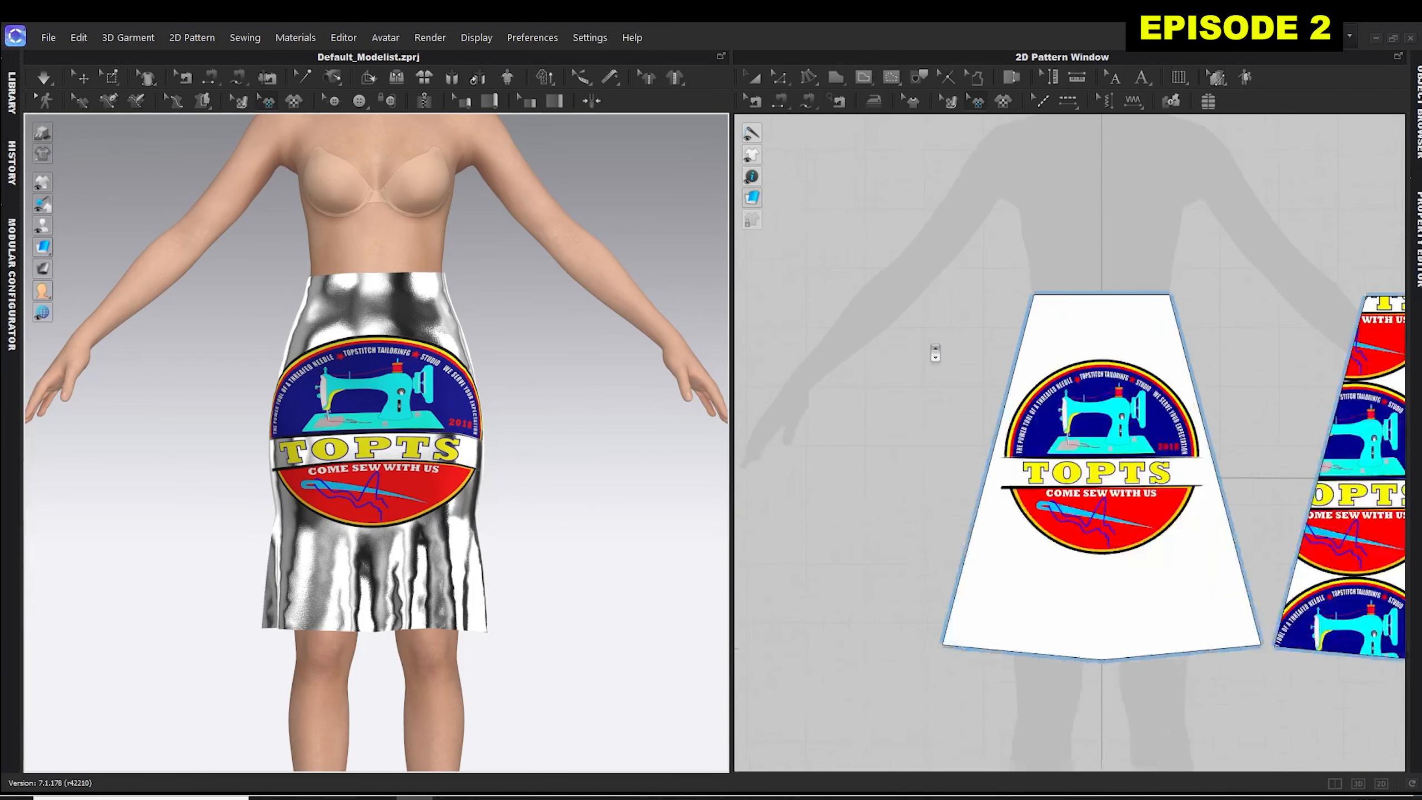
scroll(935, 353, up, 6)
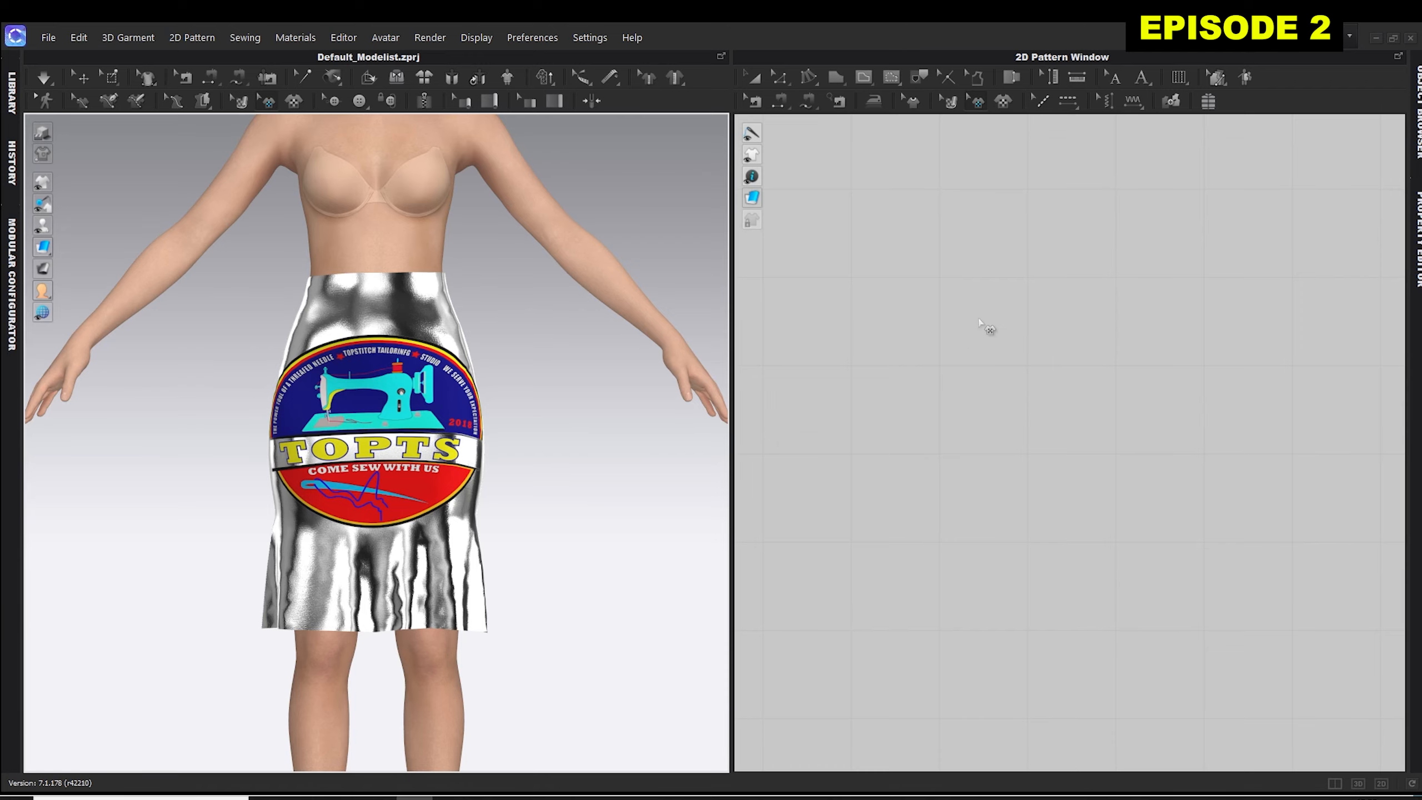
right_click(930, 356)
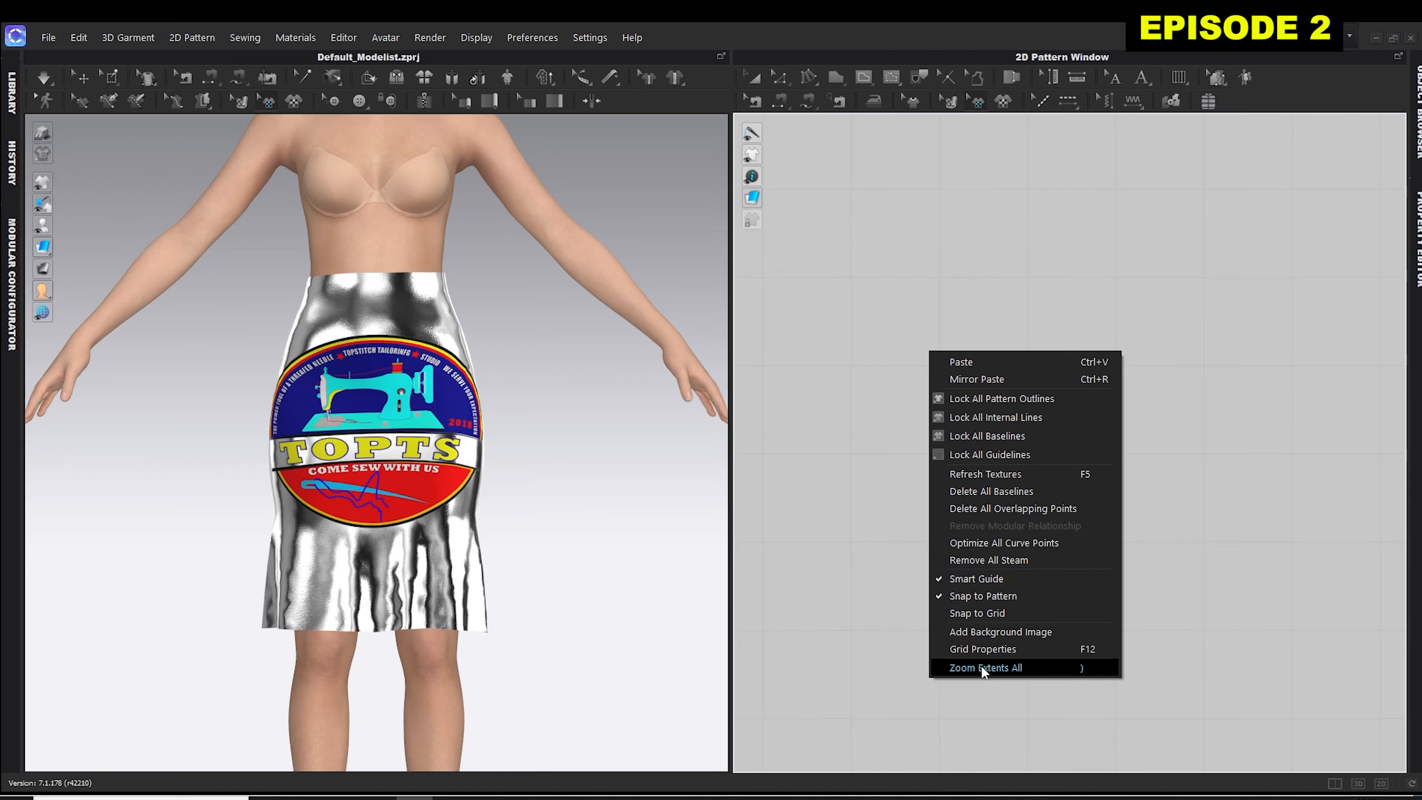
click(1031, 668)
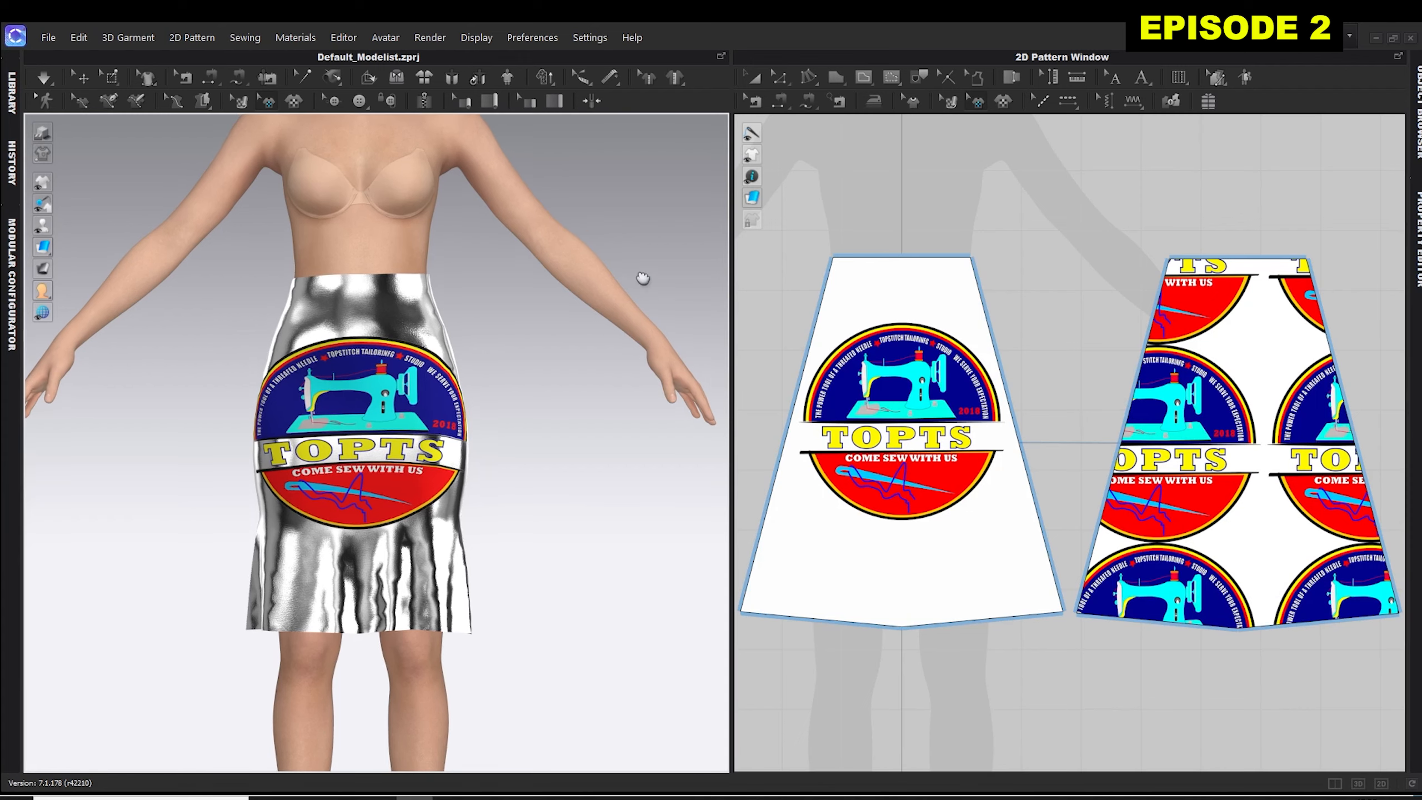
Pan the avatar in the 3D view and shift the skirt panels' view in the 2D pattern window.
mouse_move(635, 279)
middle_down()
mouse_move(625, 305)
mouse_move(460, 397)
mouse_move(633, 272)
mouse_move(619, 286)
middle_up()
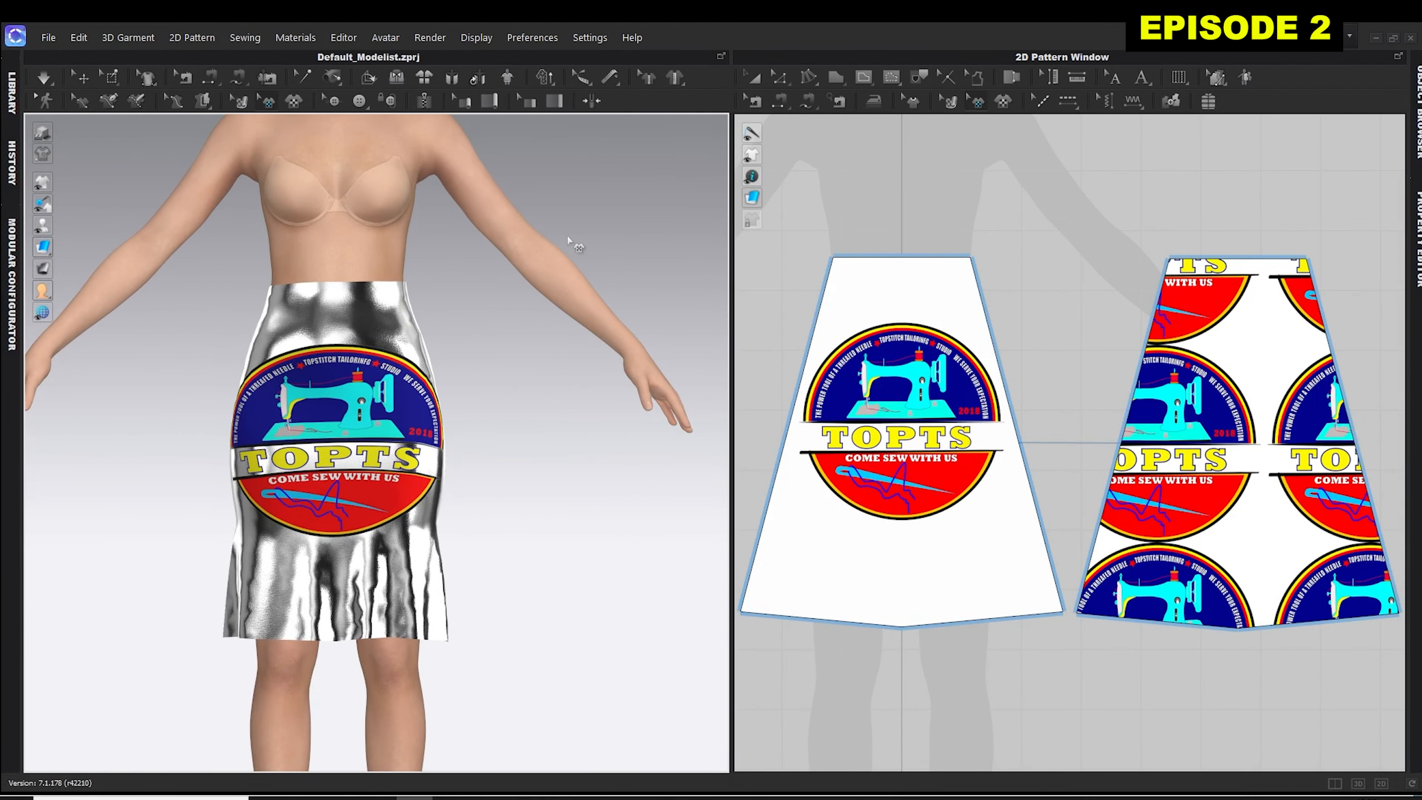
middle_drag(575, 243, 571, 244)
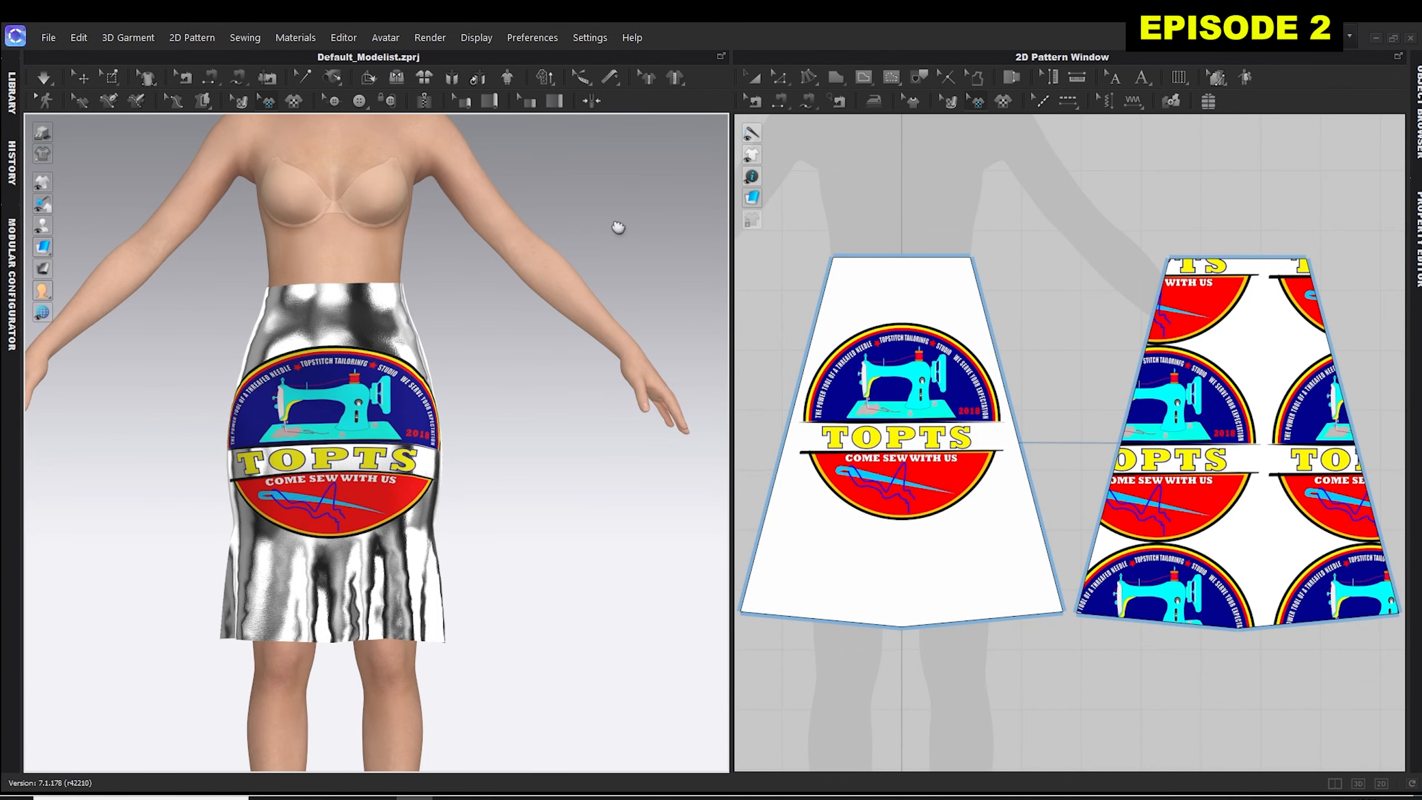
mouse_move(618, 227)
middle_down()
mouse_move(633, 224)
mouse_move(617, 248)
mouse_move(432, 298)
mouse_move(276, 209)
mouse_move(738, 201)
mouse_move(618, 336)
mouse_move(498, 213)
mouse_move(628, 289)
mouse_move(464, 241)
mouse_move(581, 260)
mouse_move(622, 247)
middle_up()
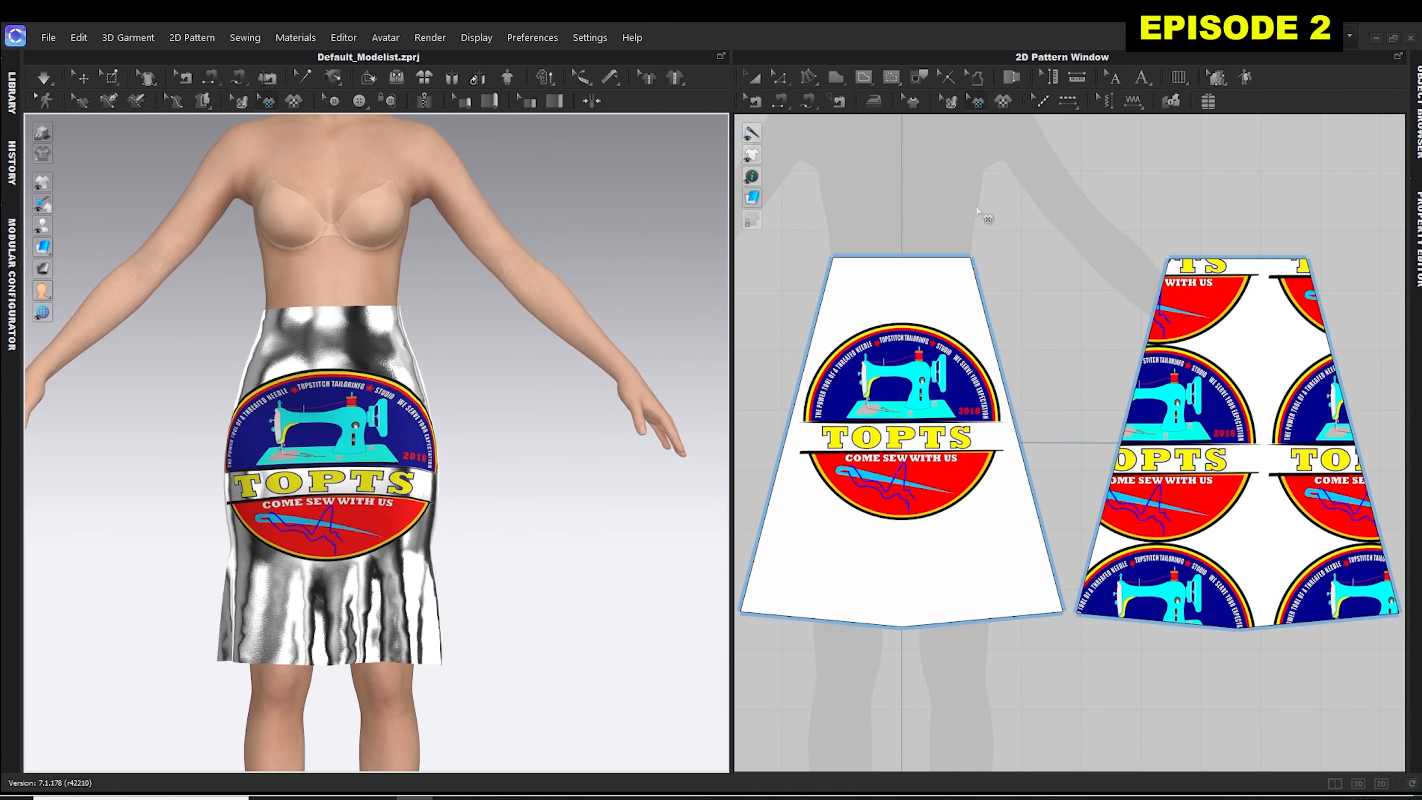
middle_drag(1002, 216, 1028, 289)
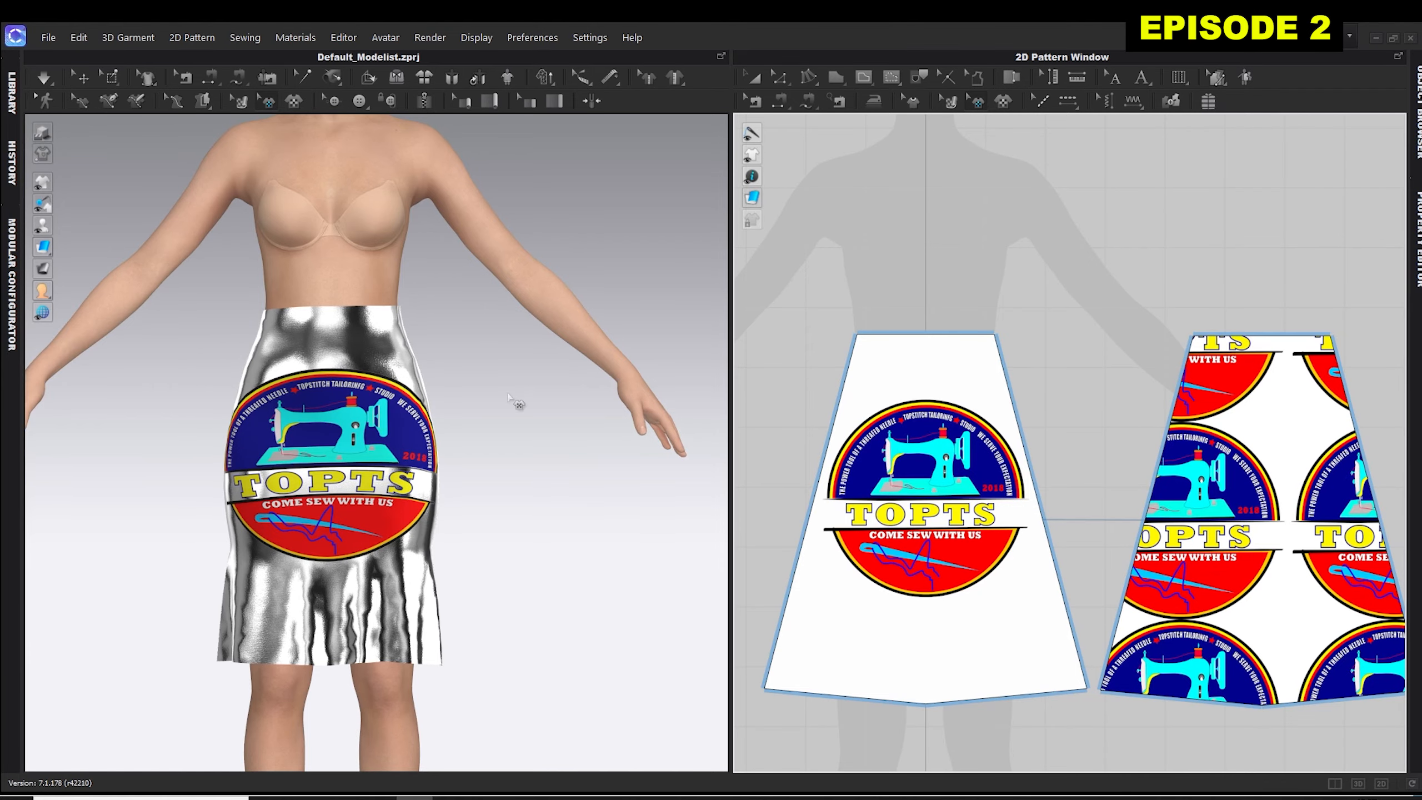
Show only the 3D garment window and format its background as a solid magenta fill.
click(1354, 784)
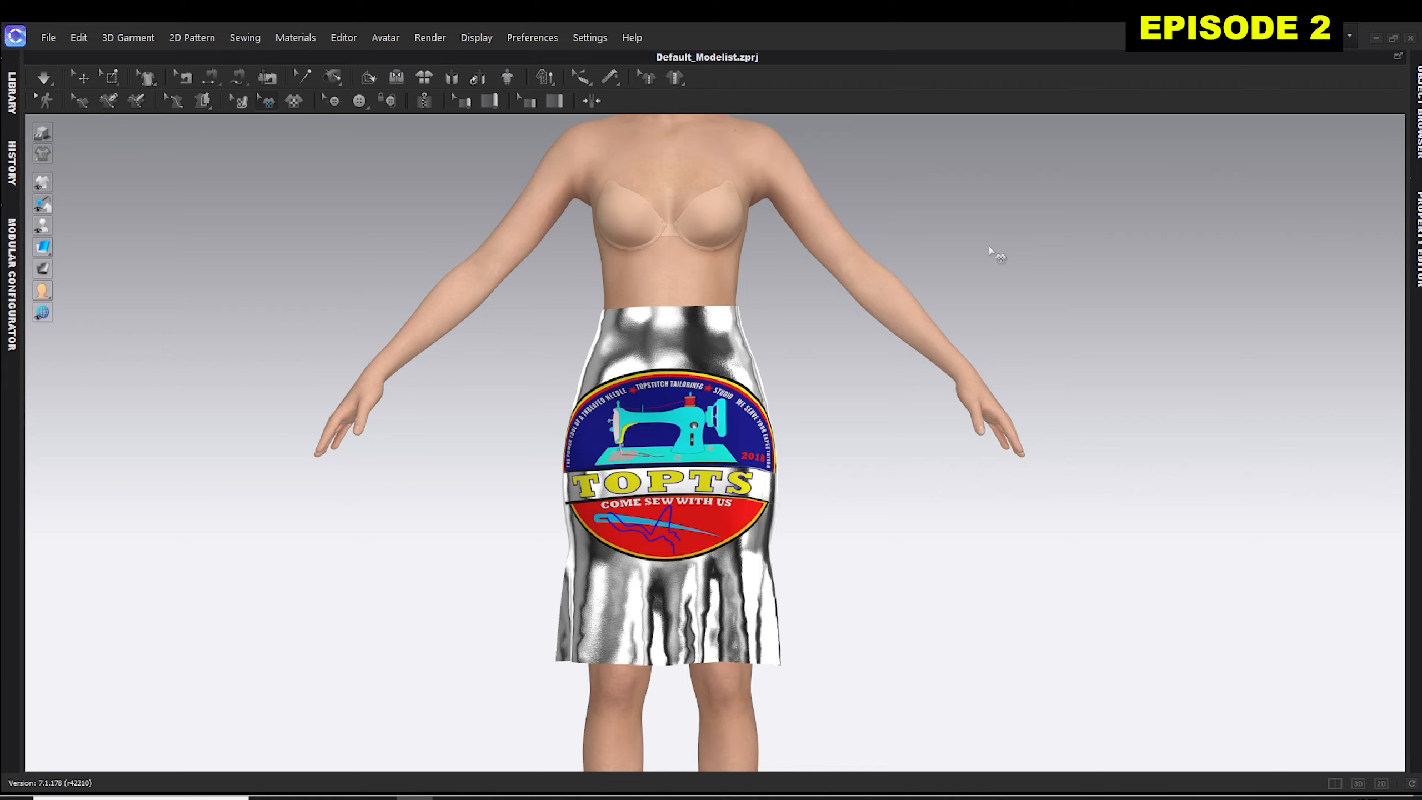
right_click(1022, 219)
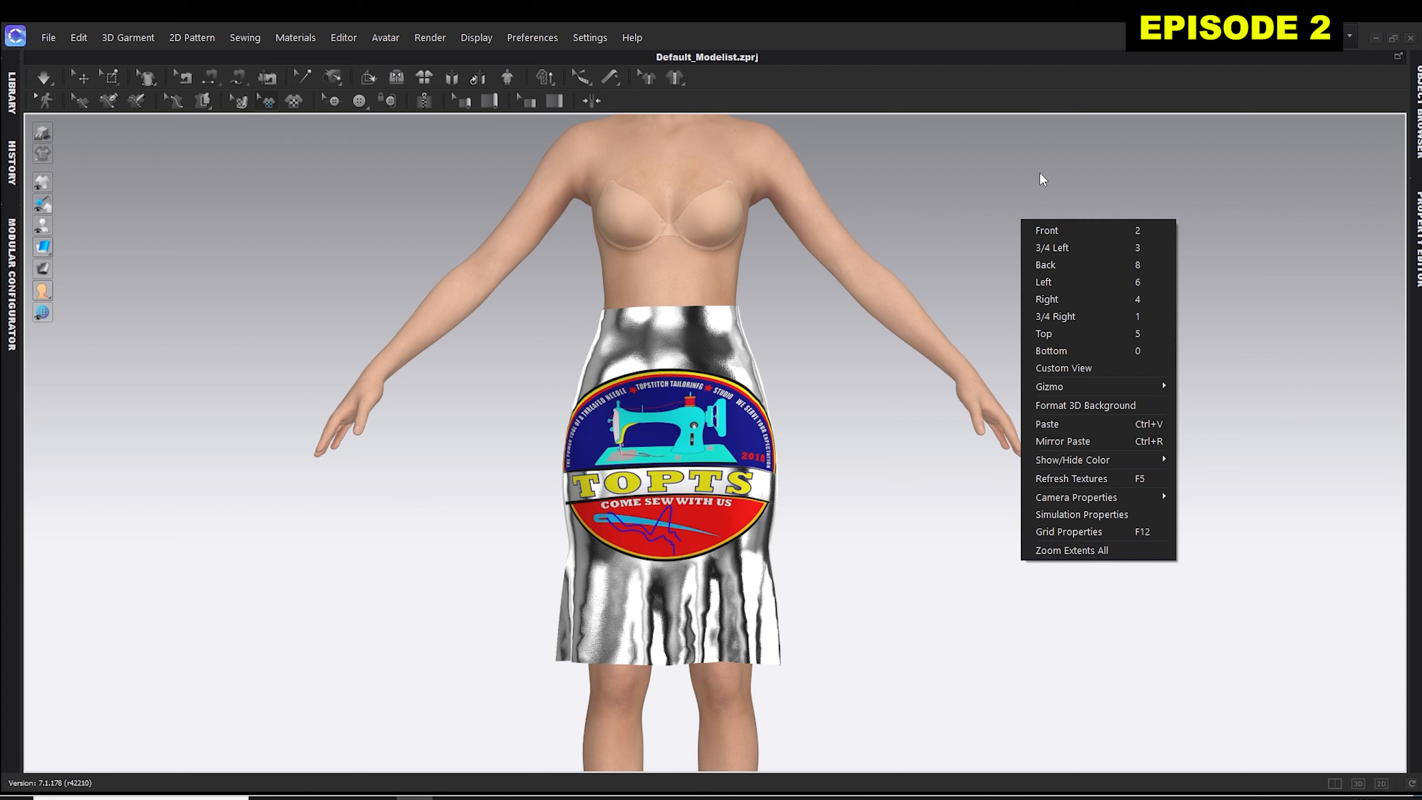
click(1072, 405)
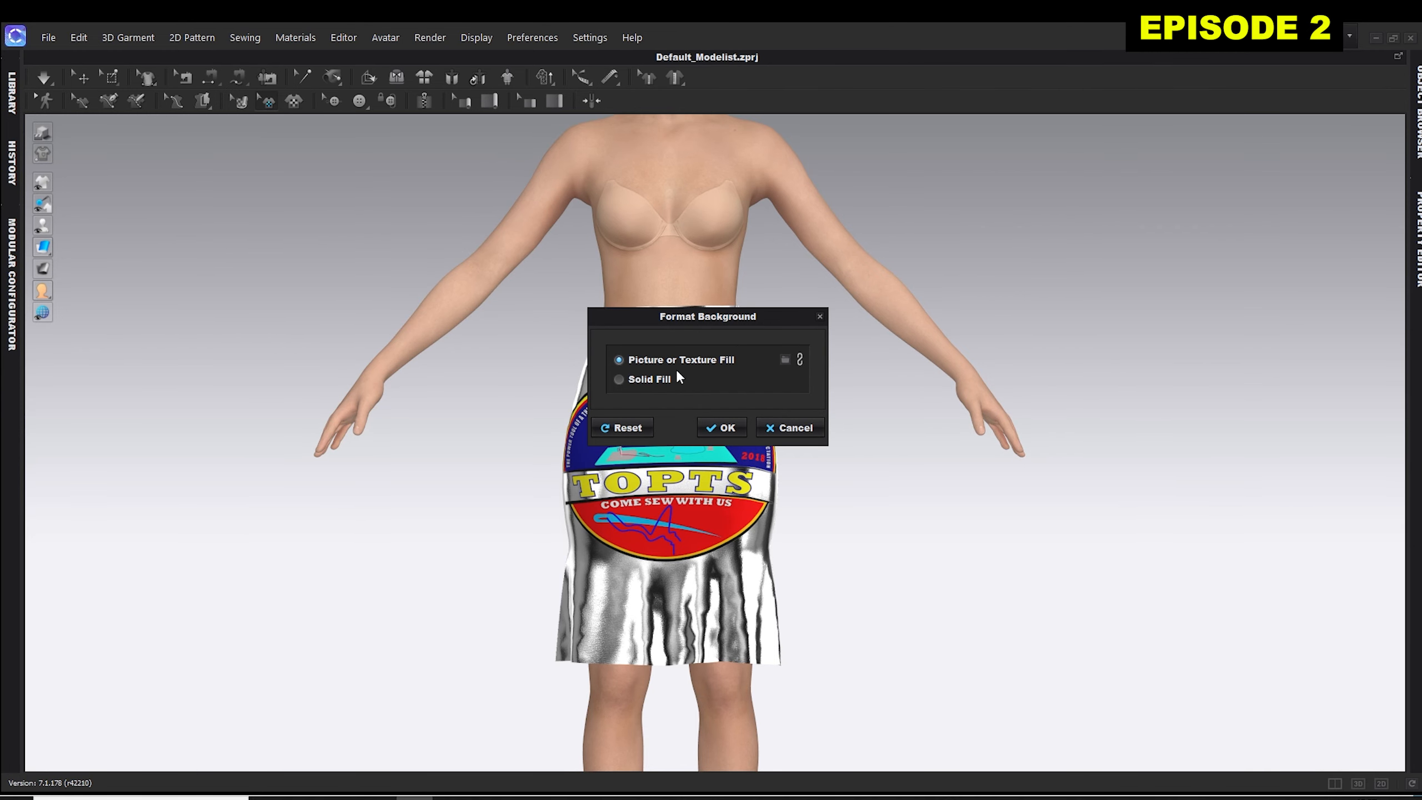
click(619, 380)
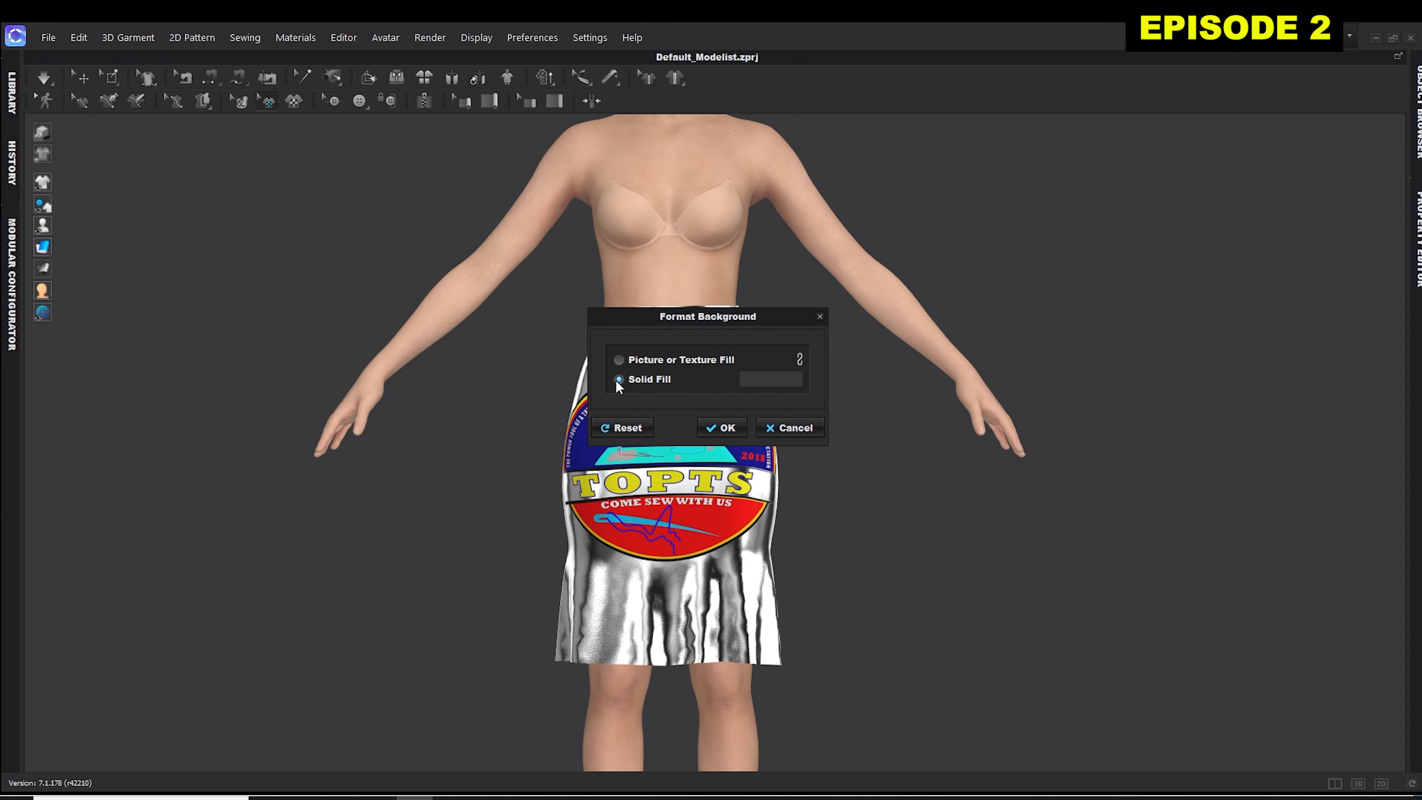
click(757, 379)
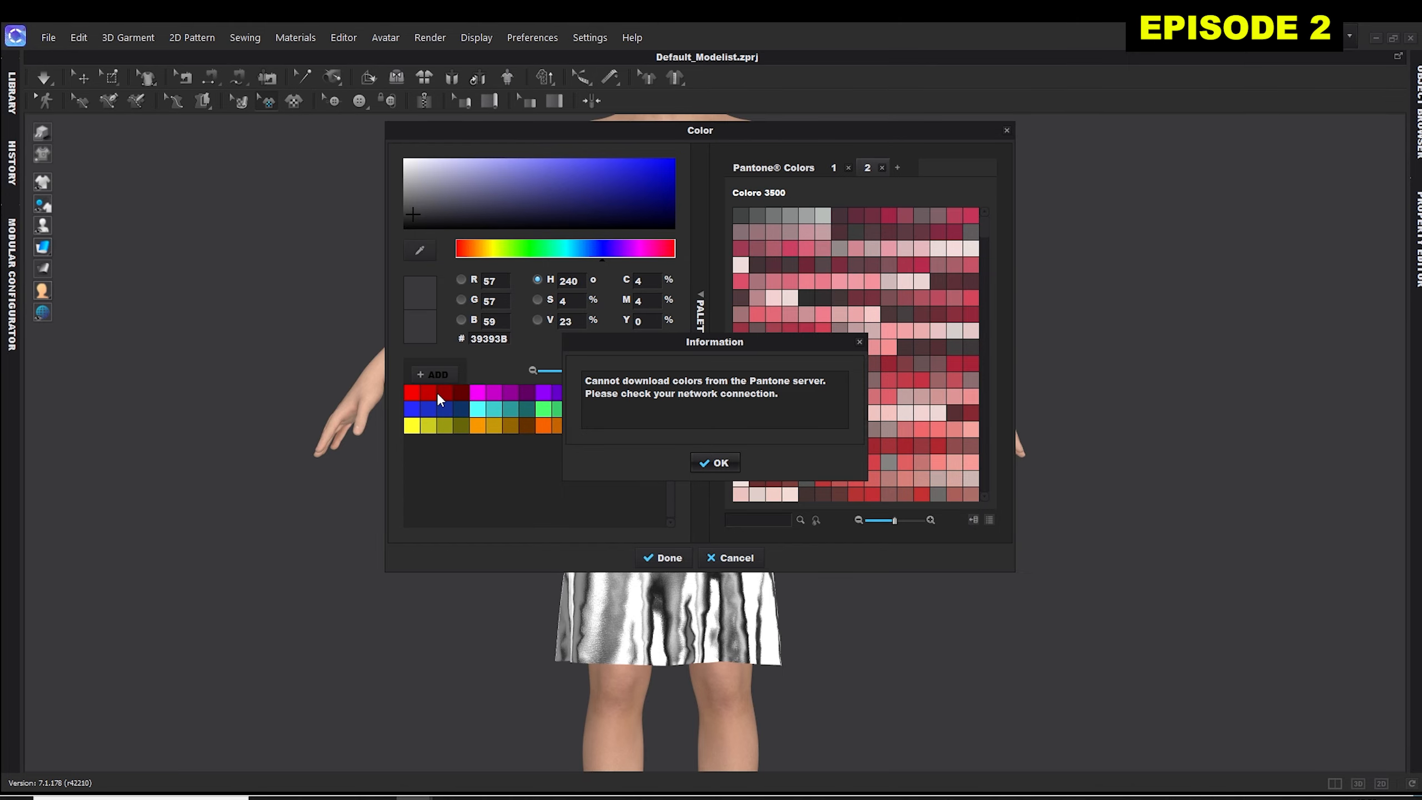
click(718, 463)
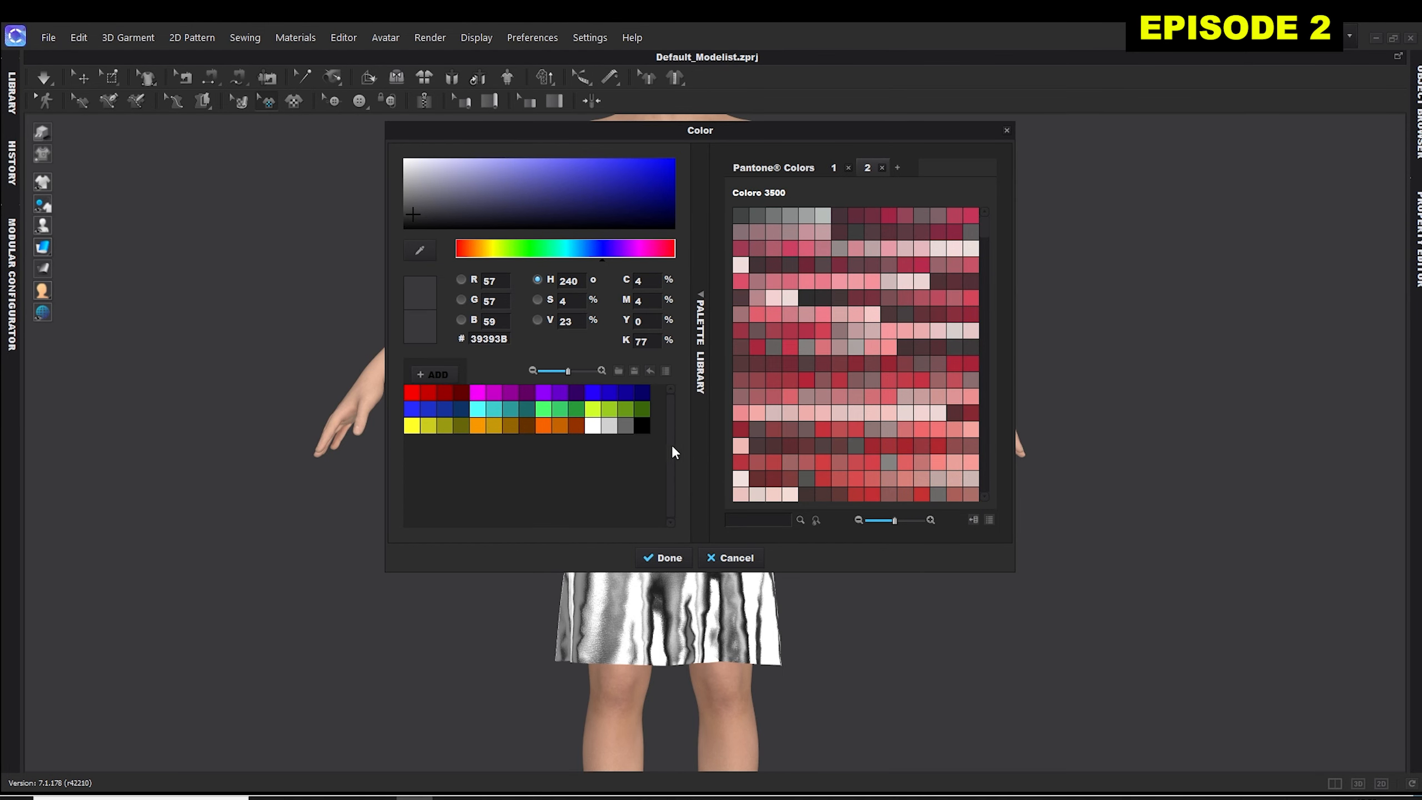
click(420, 394)
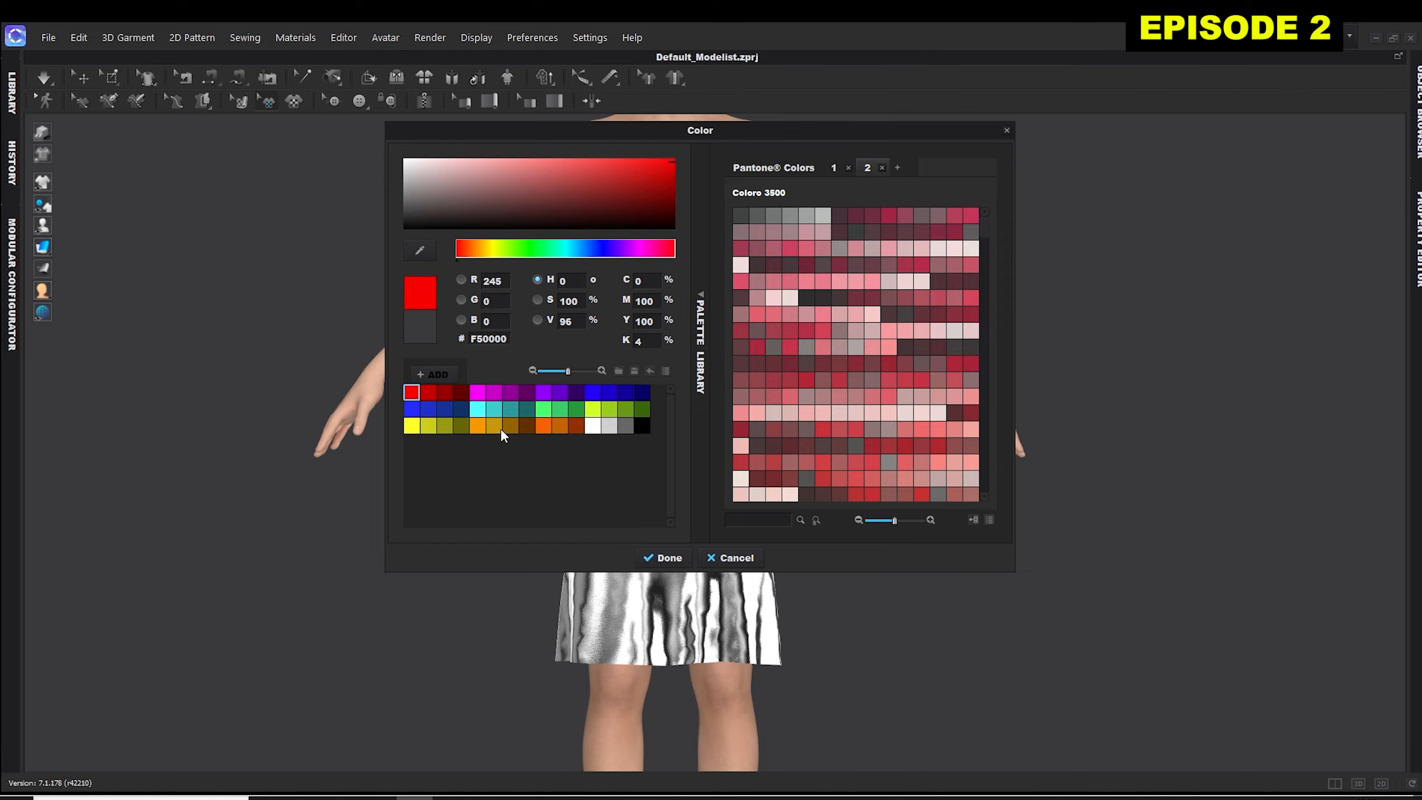
click(477, 393)
click(667, 557)
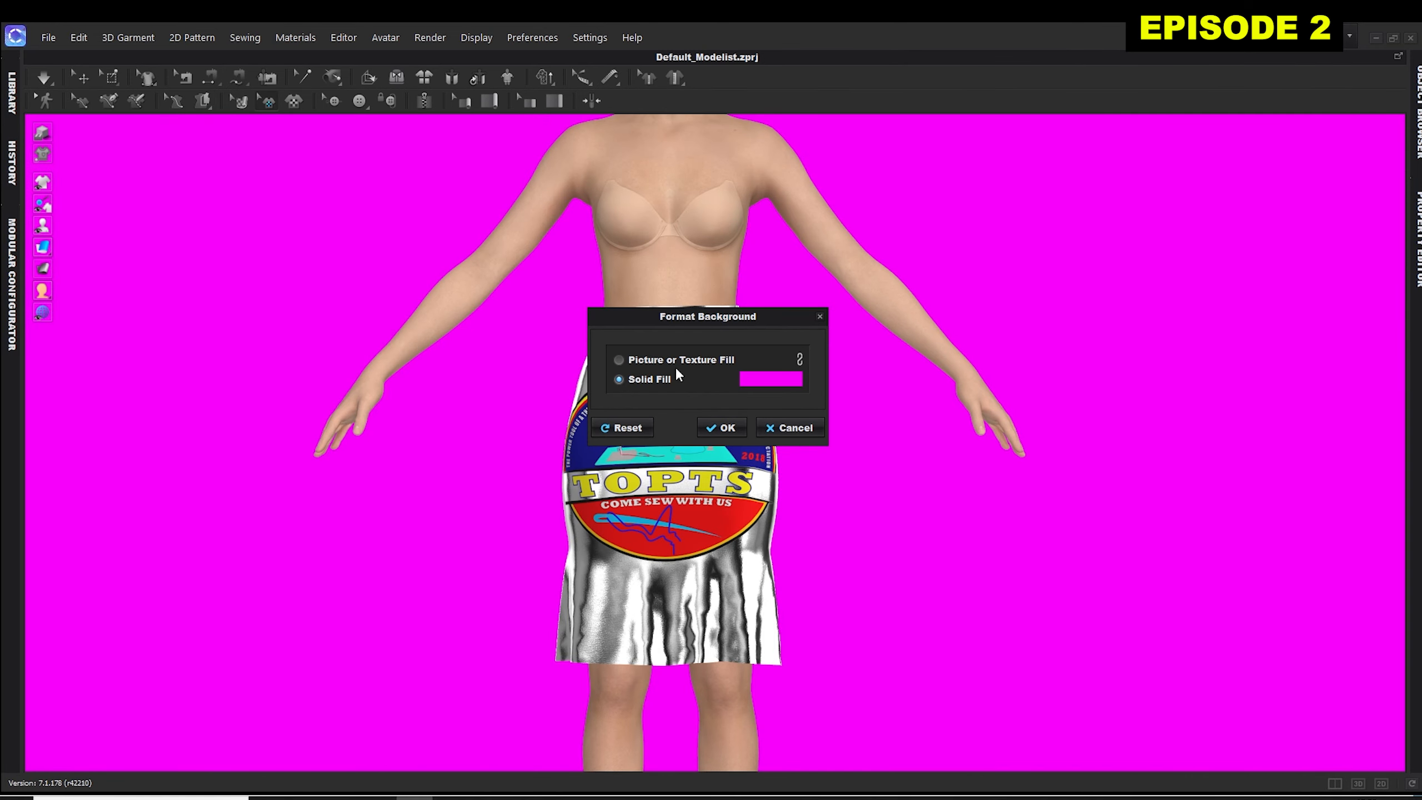
Format the 3D background as a picture fill using VID_20250912_175615.00_24_39_23.Still009.jpg from the THUMBNAIL WANDER folder.
click(619, 359)
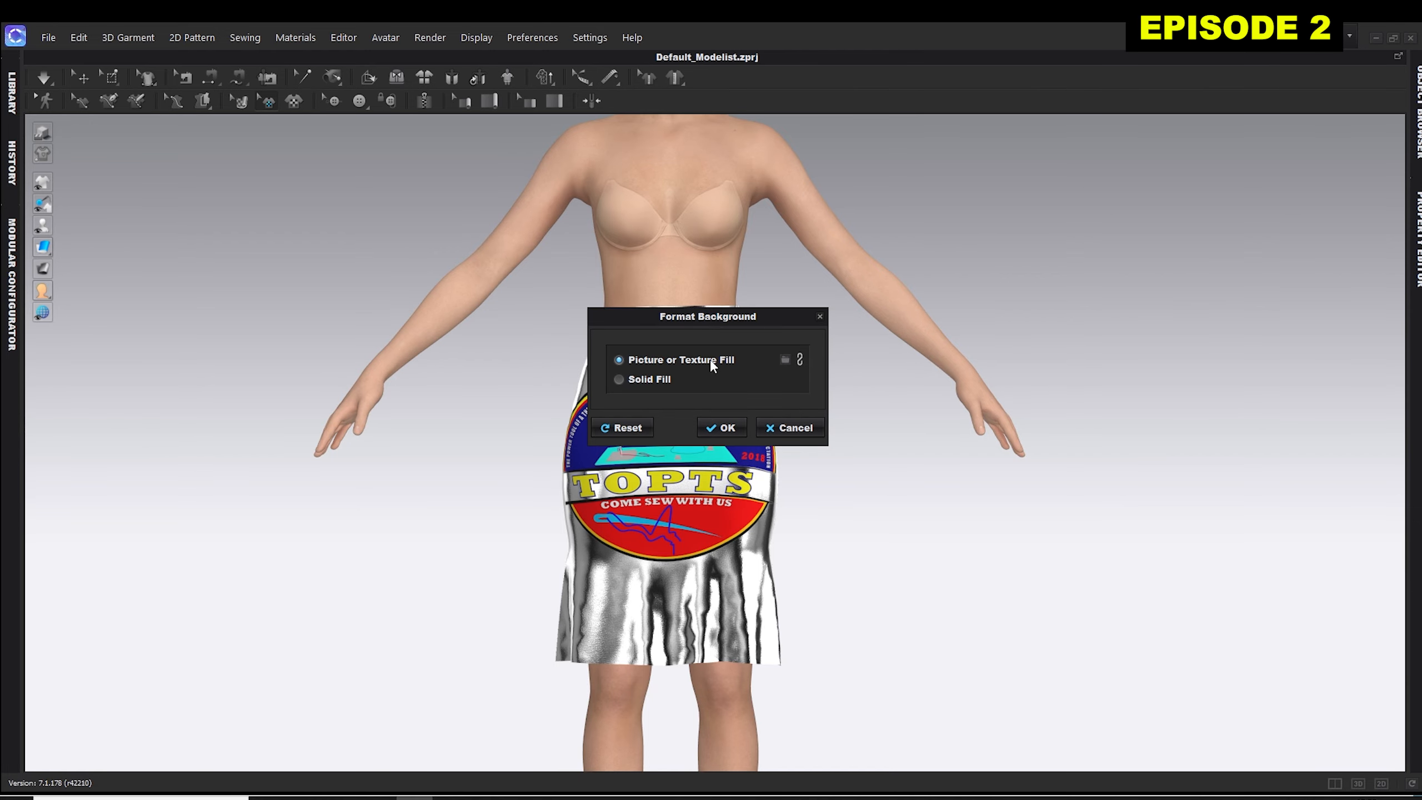
click(786, 358)
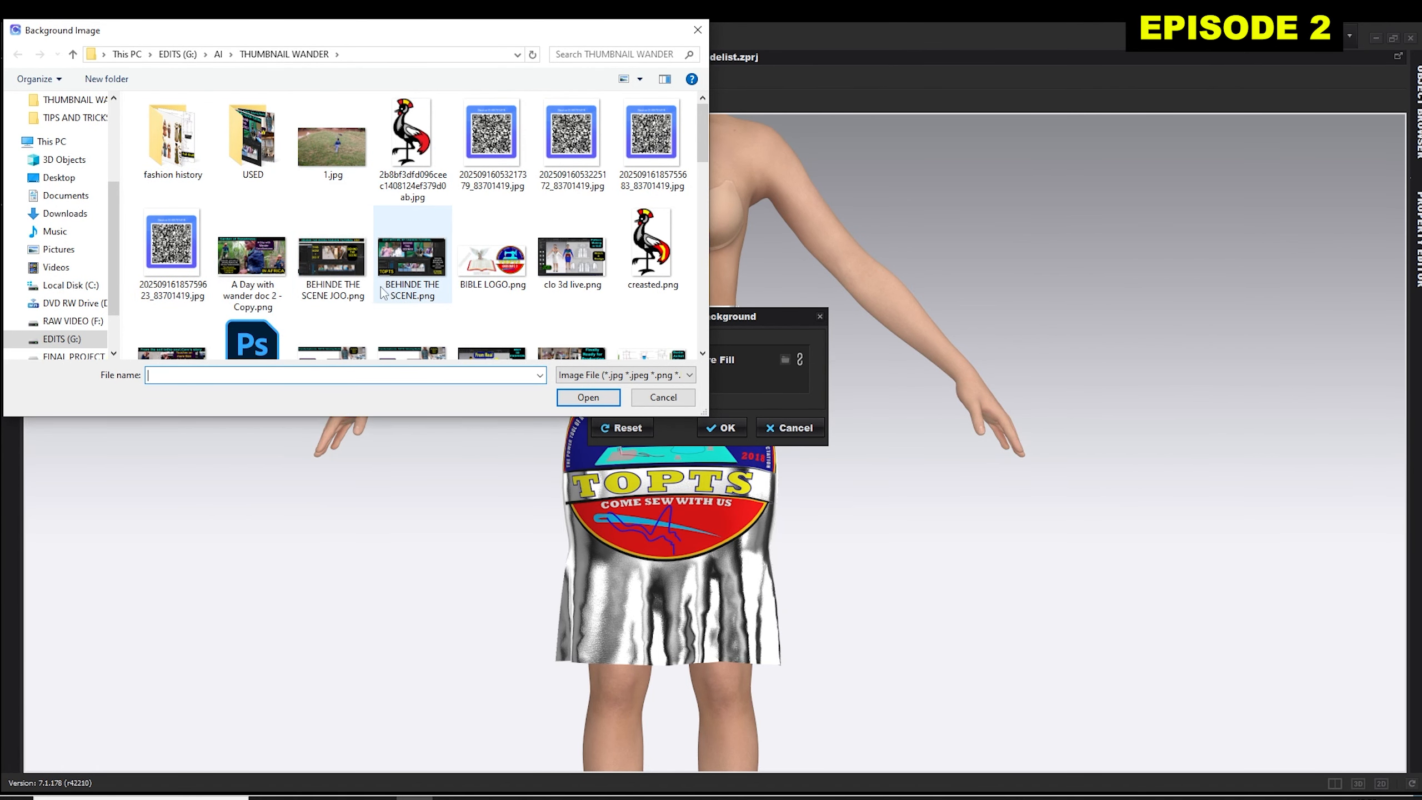
scroll(516, 231, down, 3)
scroll(515, 231, down, 2)
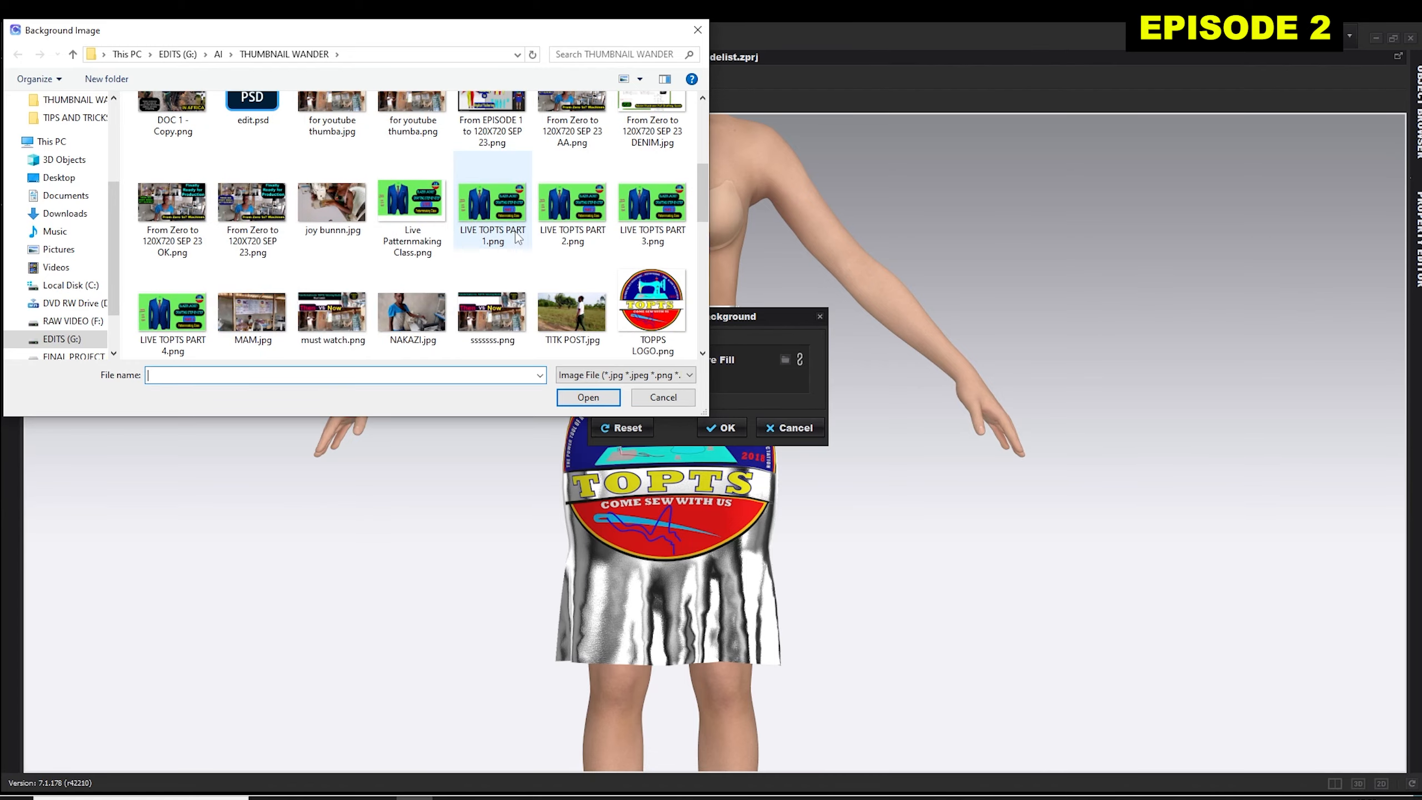
scroll(519, 236, down, 4)
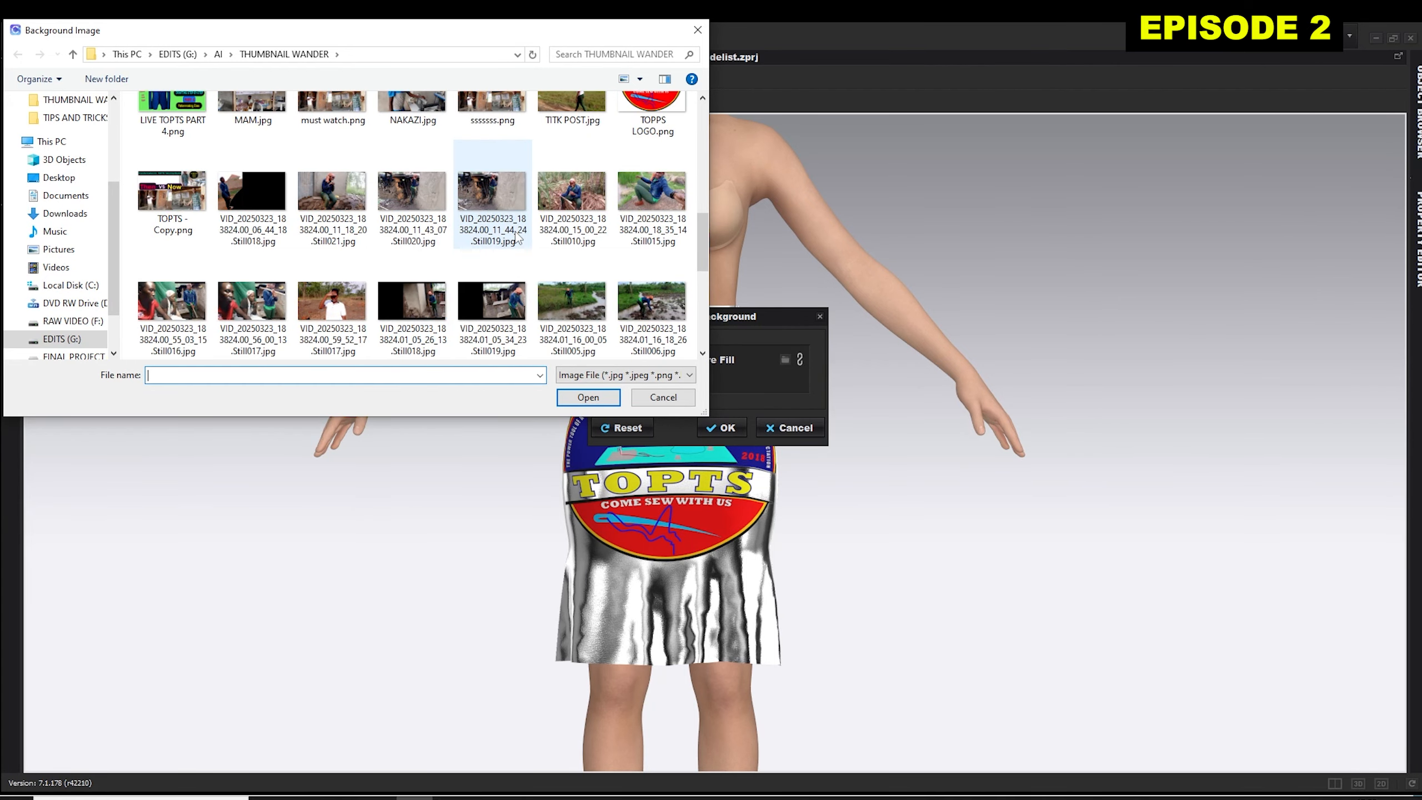
scroll(518, 238, down, 6)
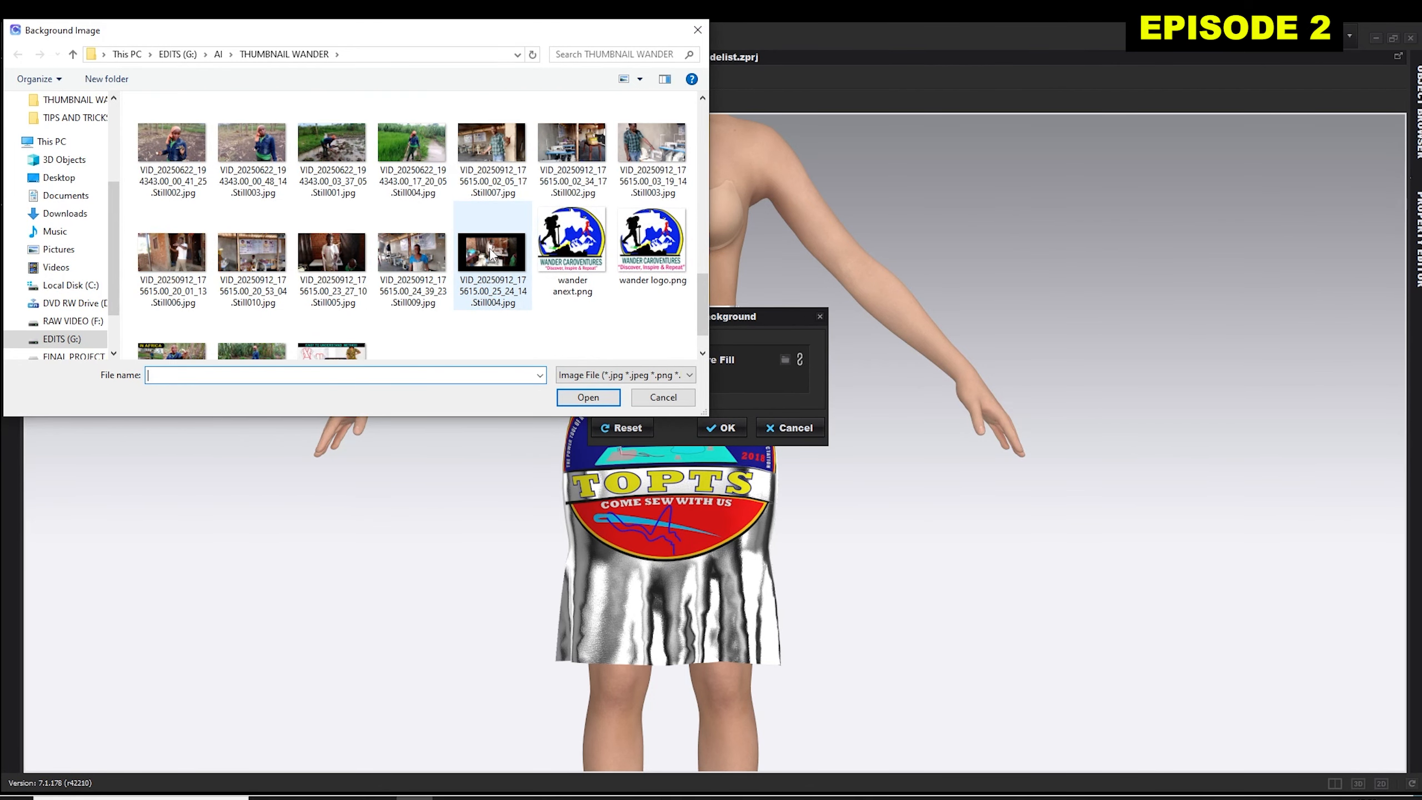
click(401, 264)
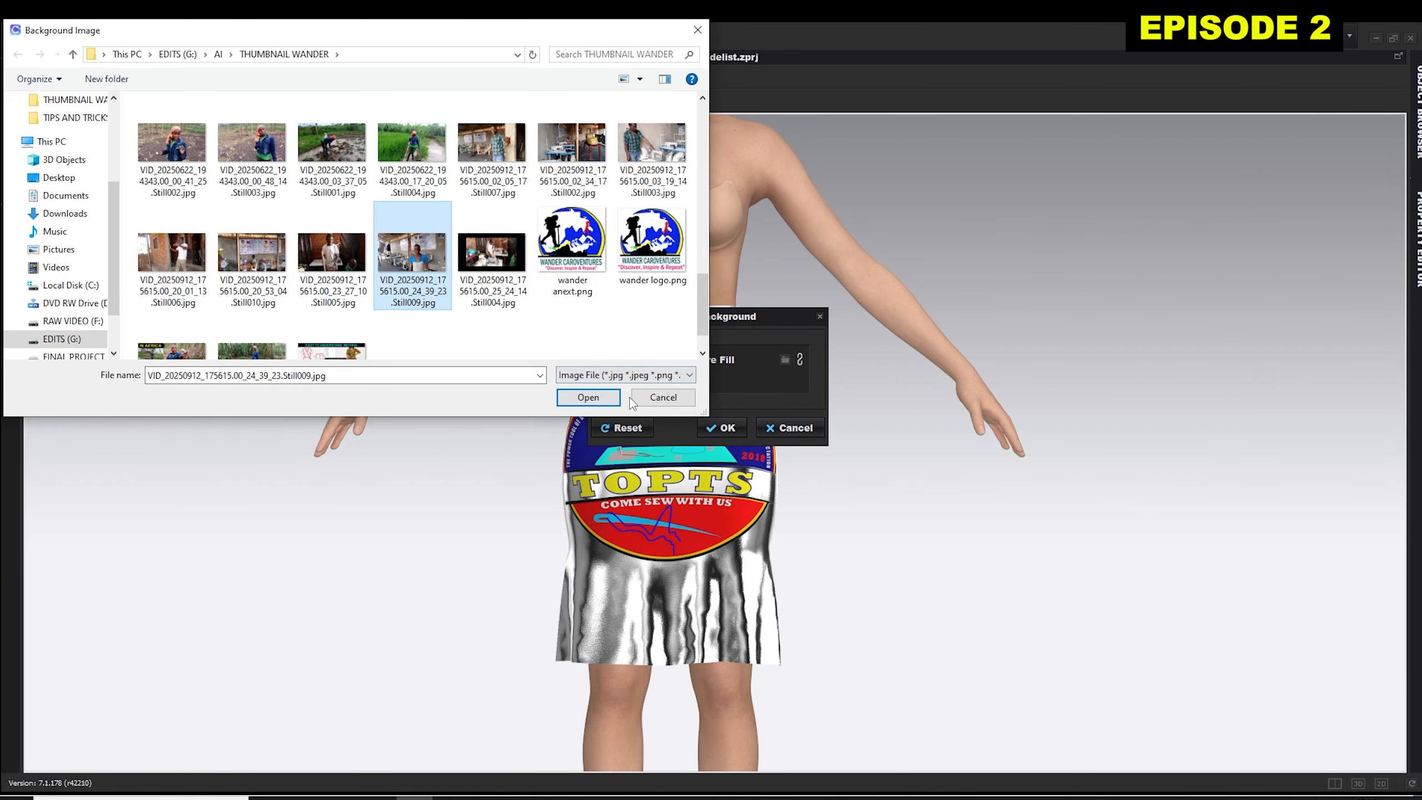
click(601, 399)
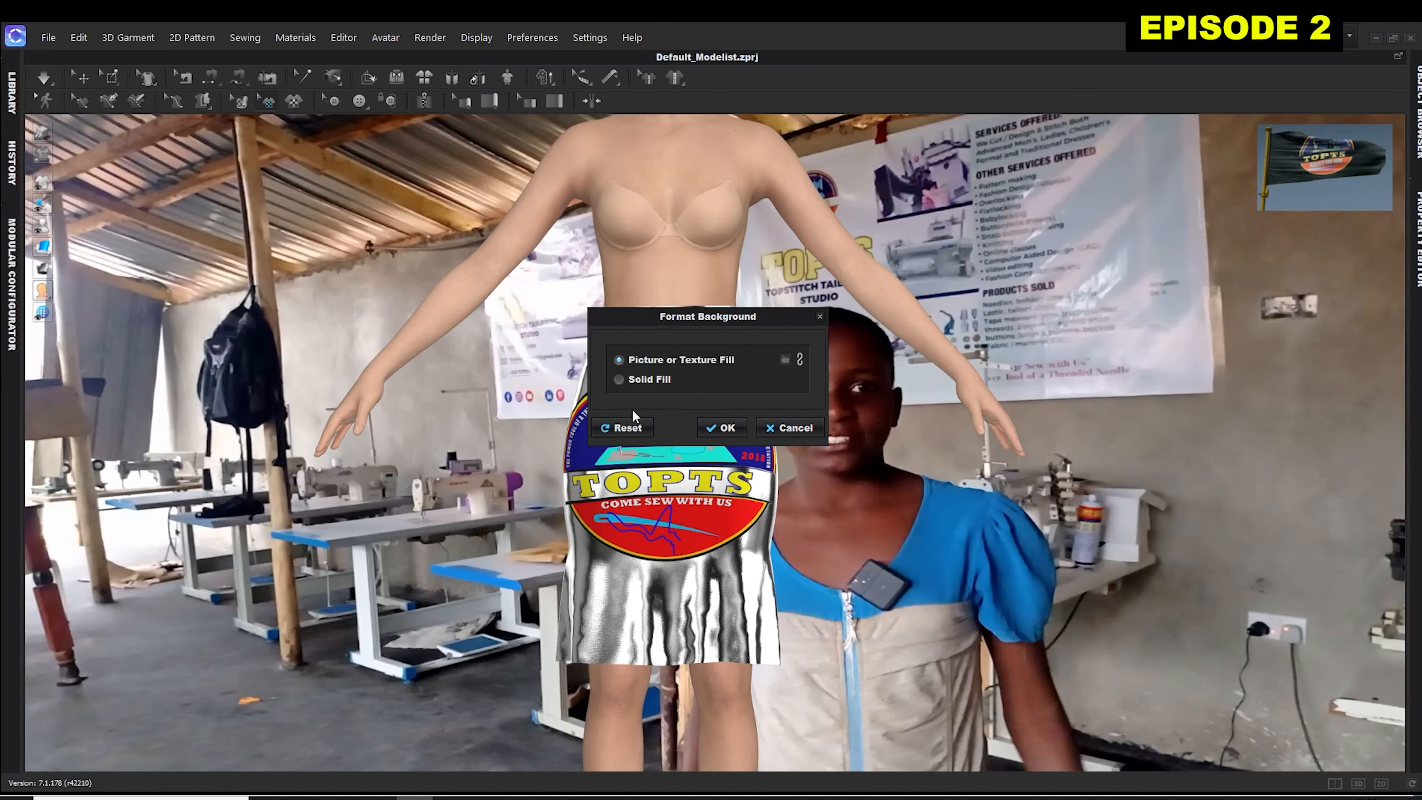
click(722, 428)
View the full avatar in the skirt beside the person in the background photo.
scroll(649, 246, down, 3)
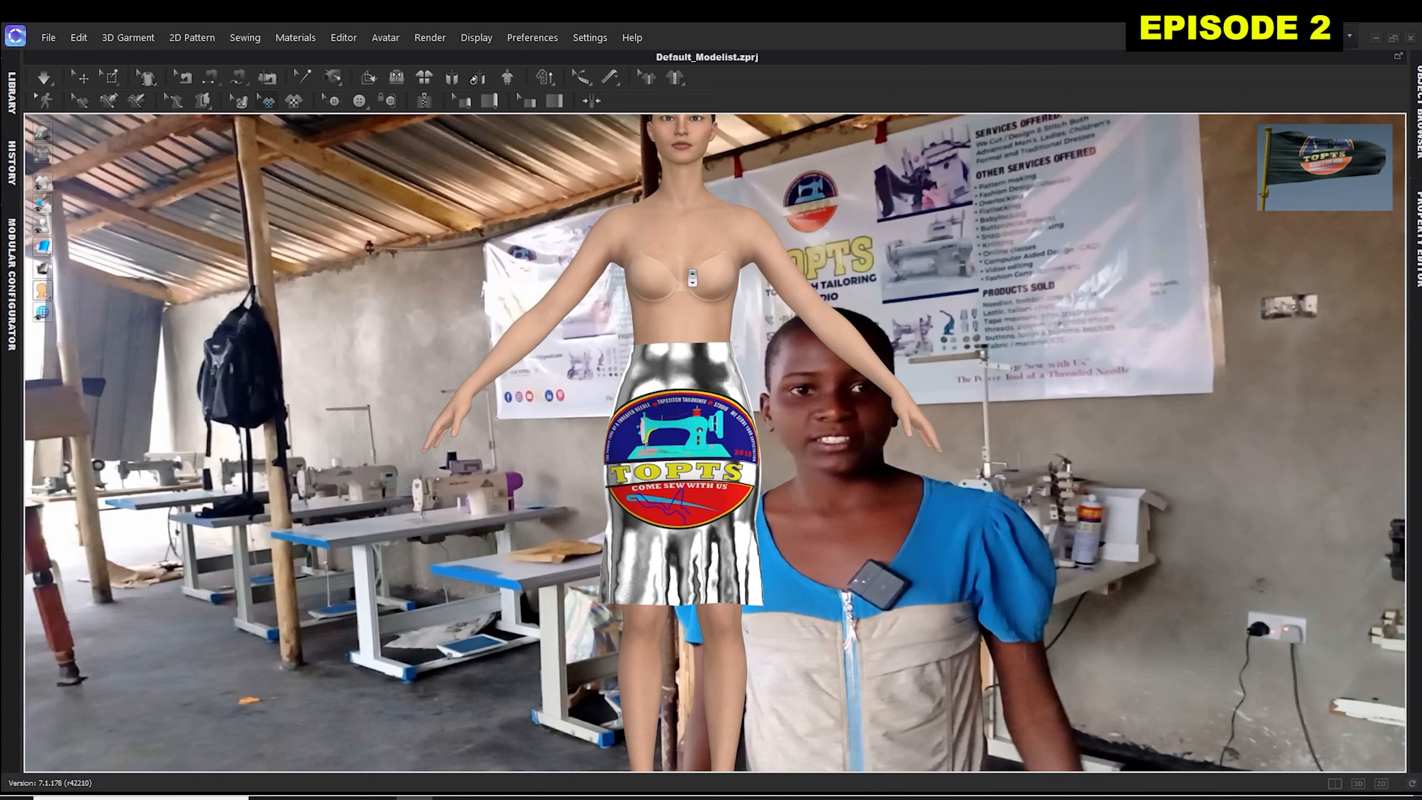
scroll(693, 278, down, 1)
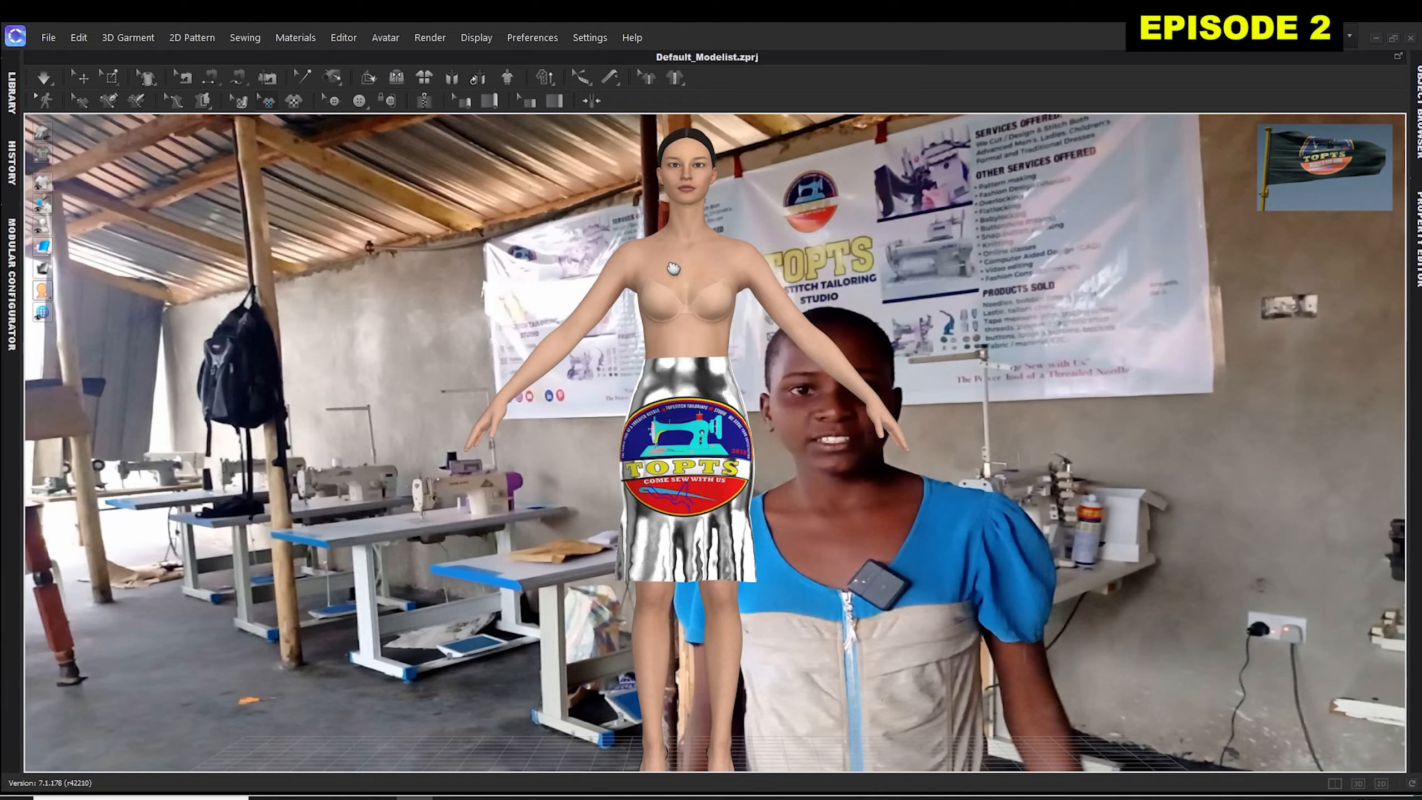
middle_drag(673, 269, 276, 247)
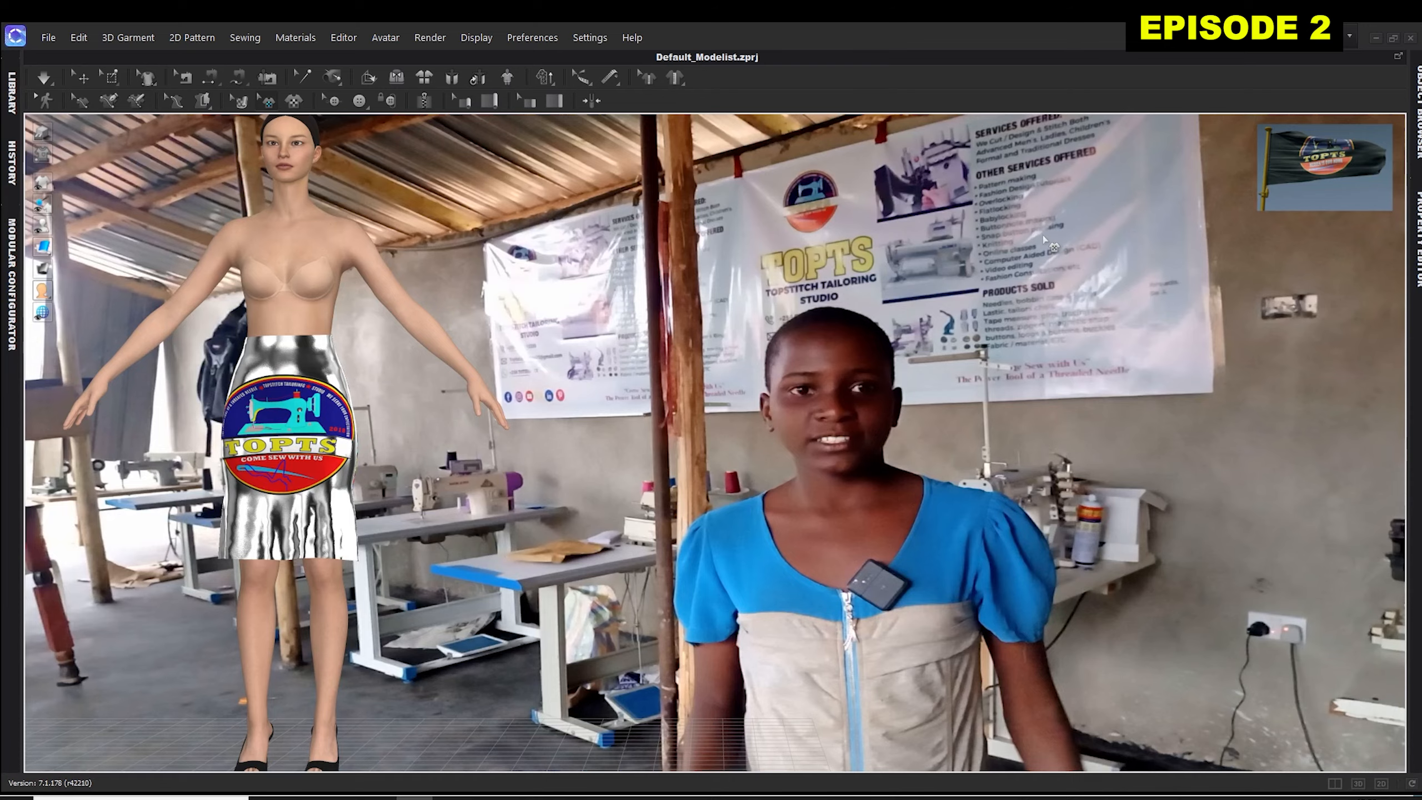
Reset the 3D background to its default fill.
right_click(1054, 310)
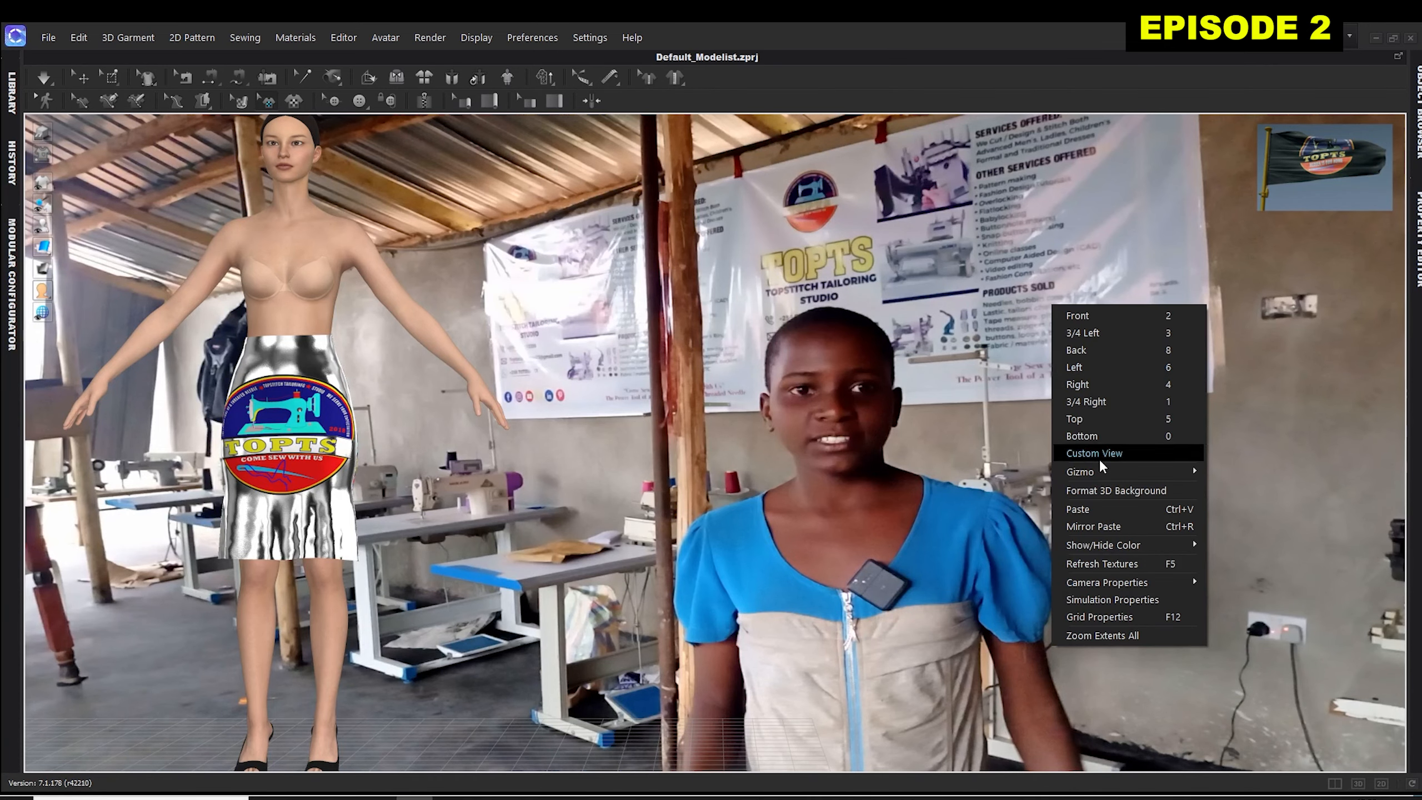
click(1104, 493)
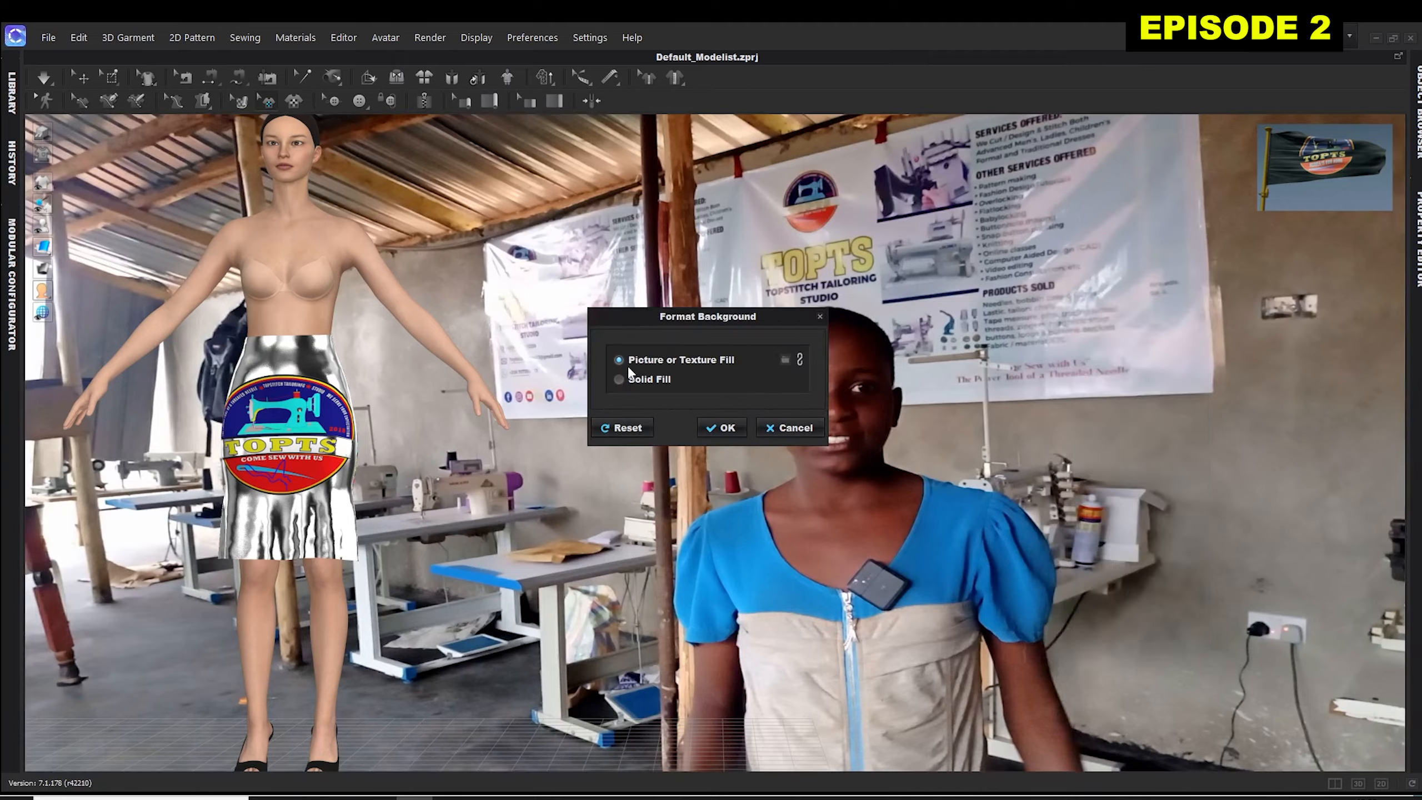
click(624, 428)
click(726, 428)
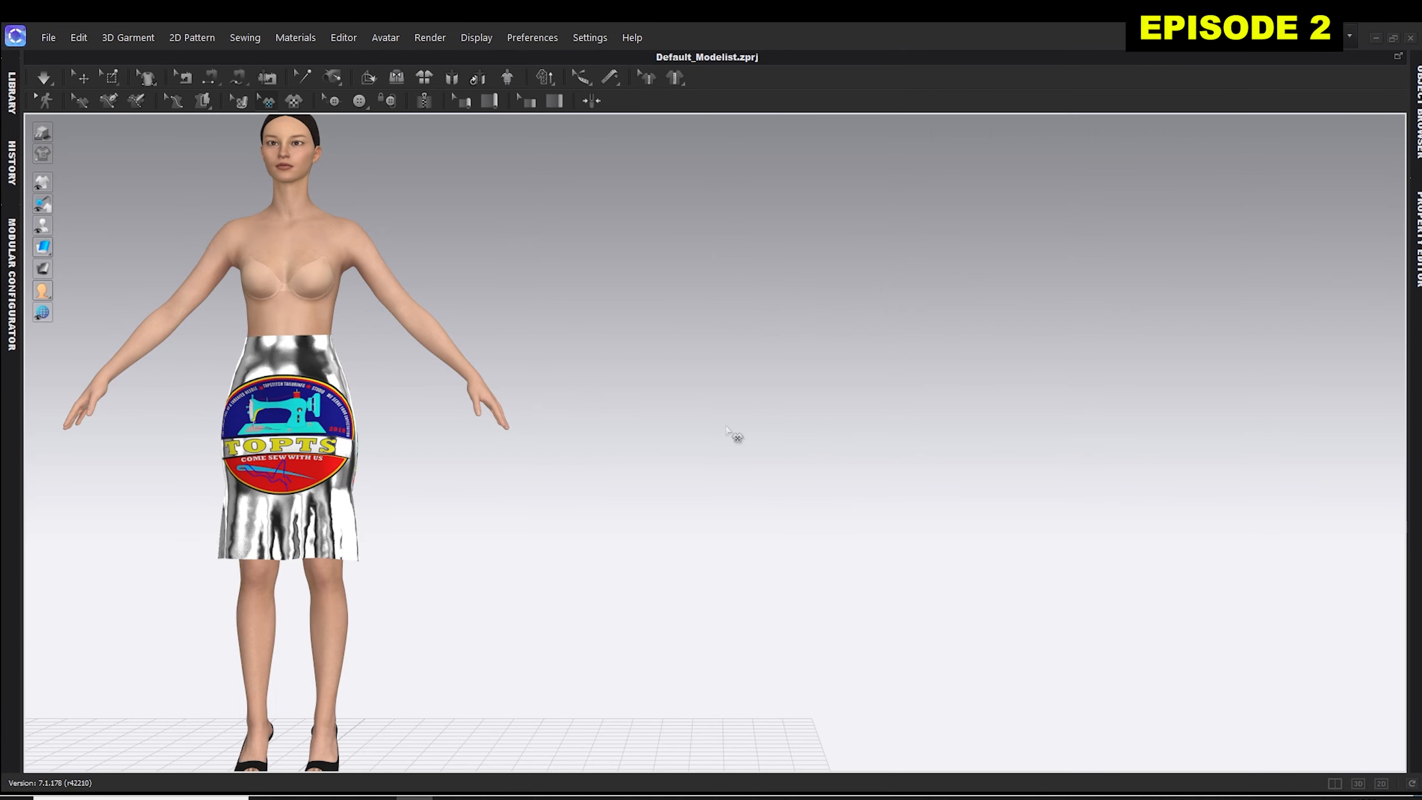
Restore the Front view of the avatar and show the 3D and 2D pattern windows side by side.
right_click(619, 320)
click(663, 330)
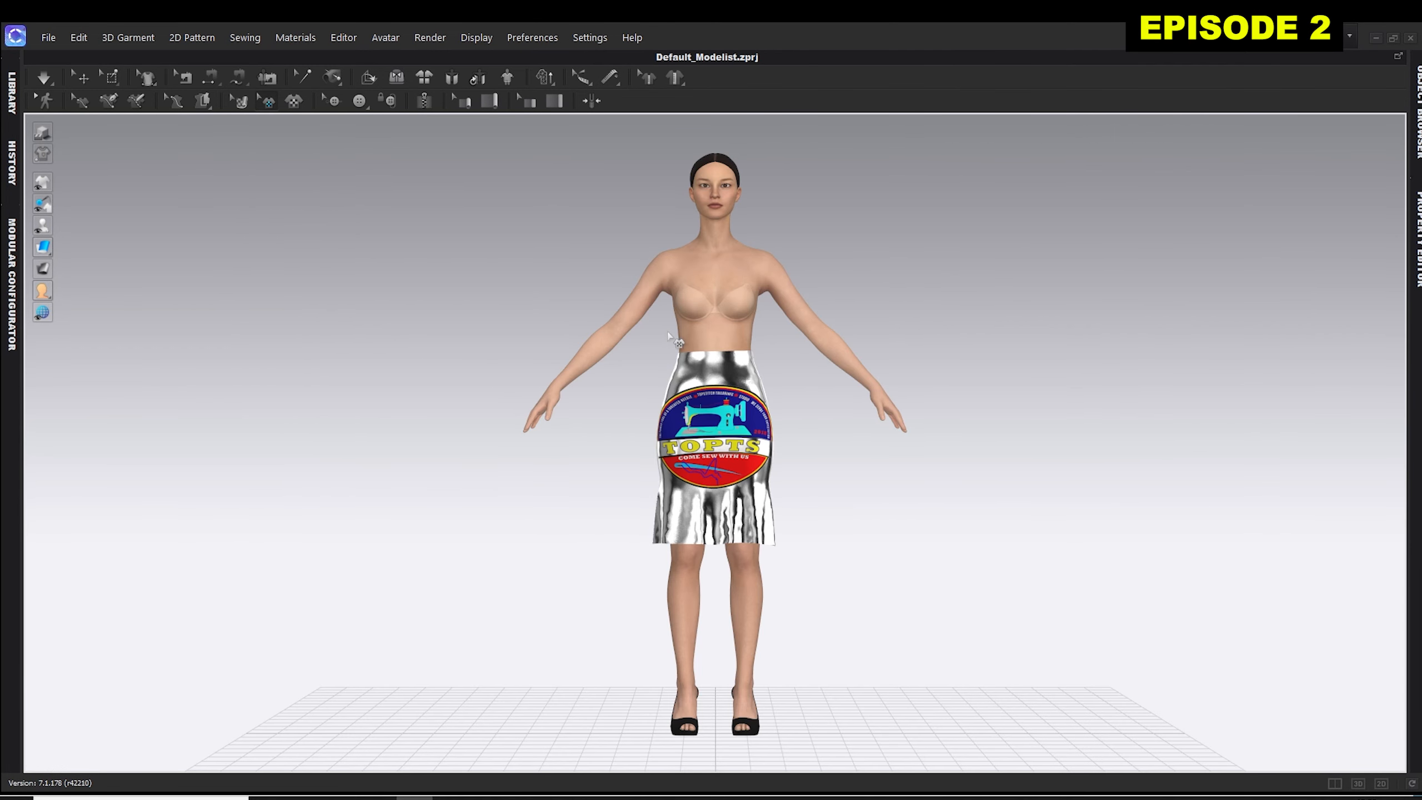
click(1337, 783)
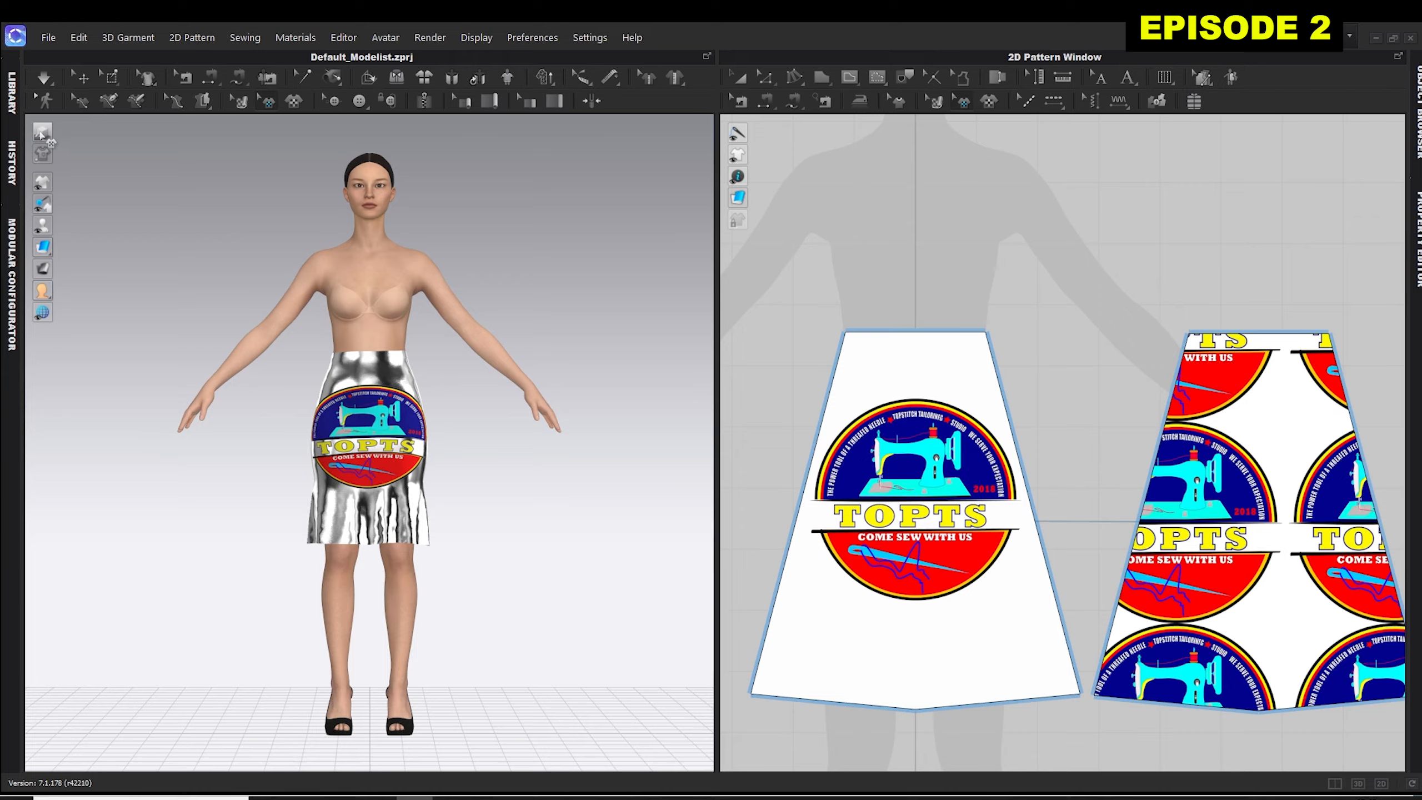
Show the avatar's X-ray joints with IK points enabled and rotate a shoulder joint to swing both arms inward across the body.
mouse_move(40, 229)
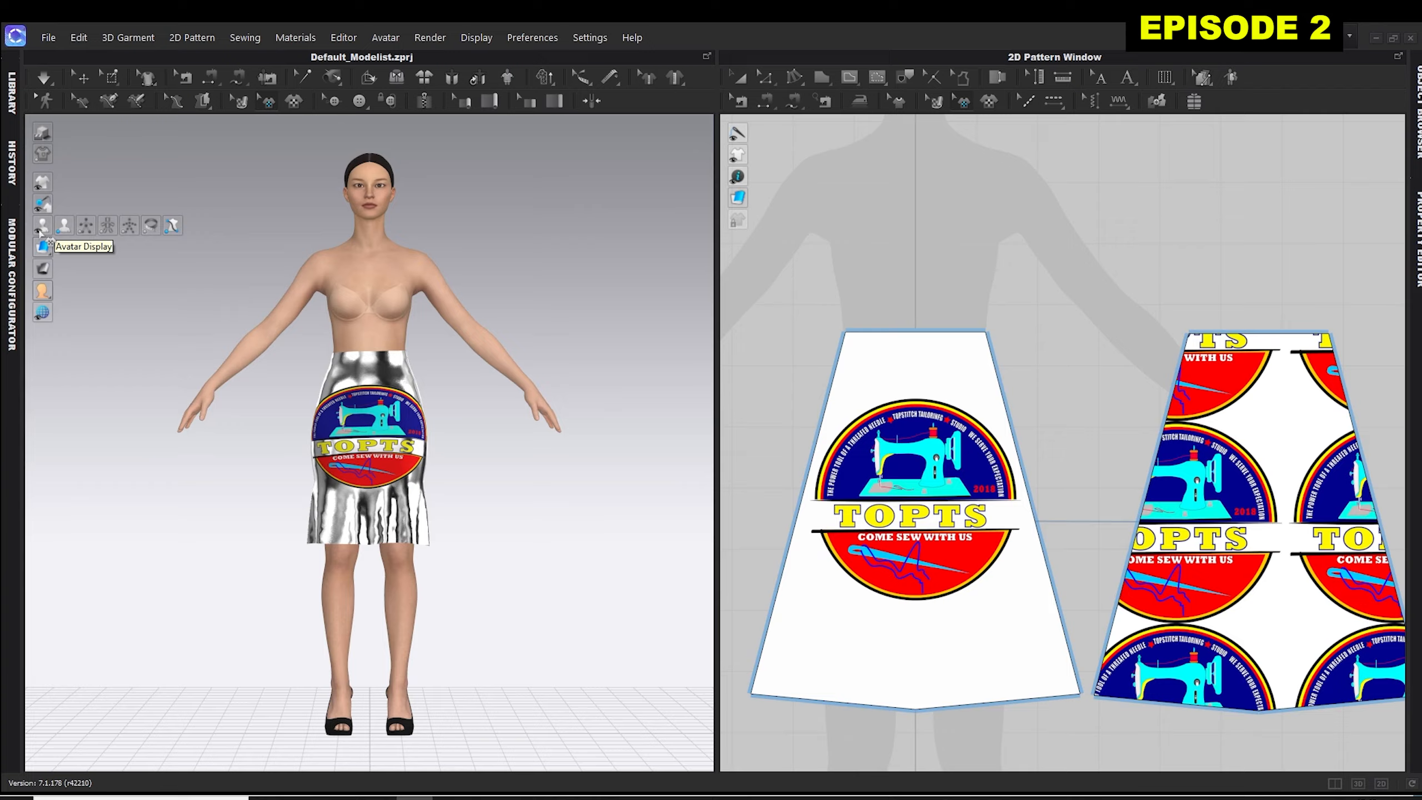
click(129, 225)
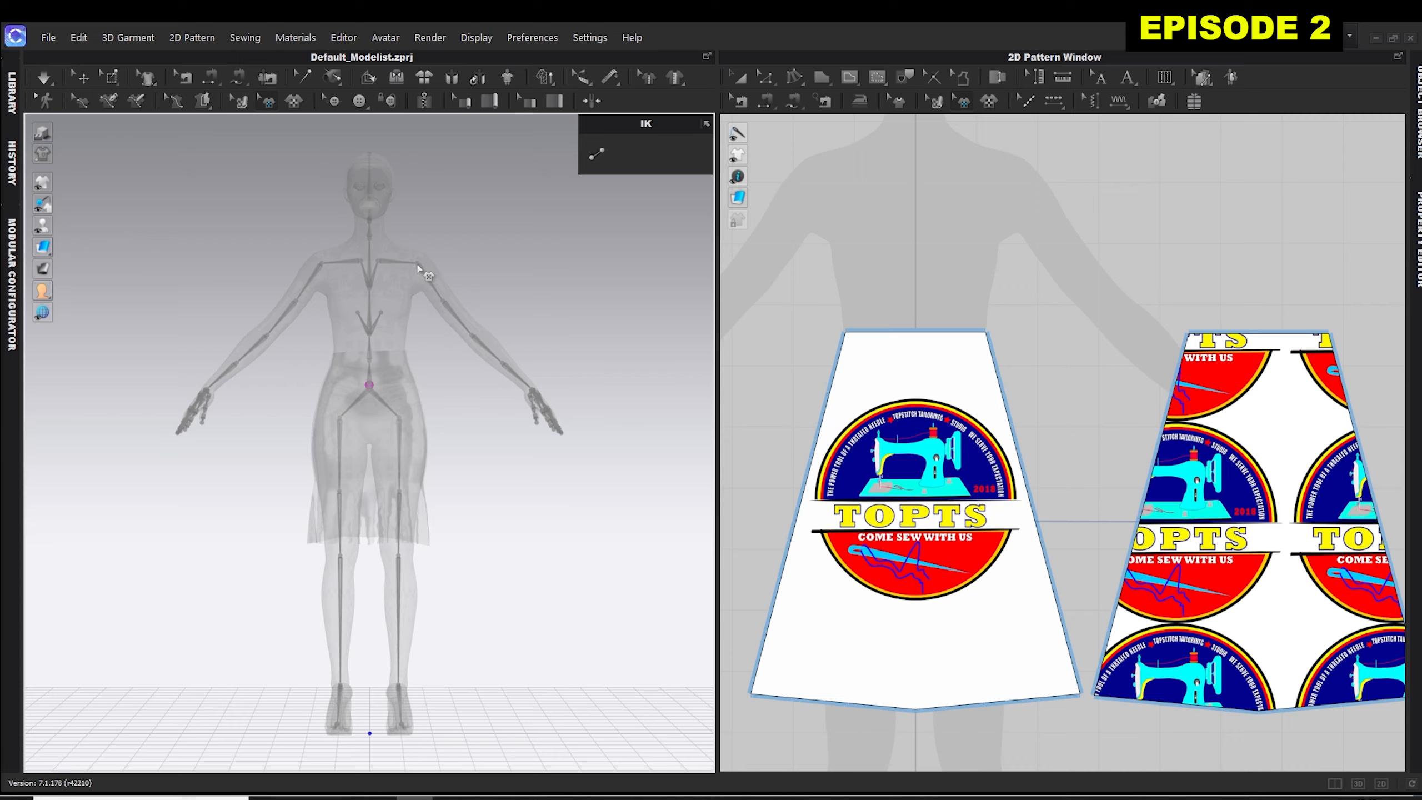
click(597, 152)
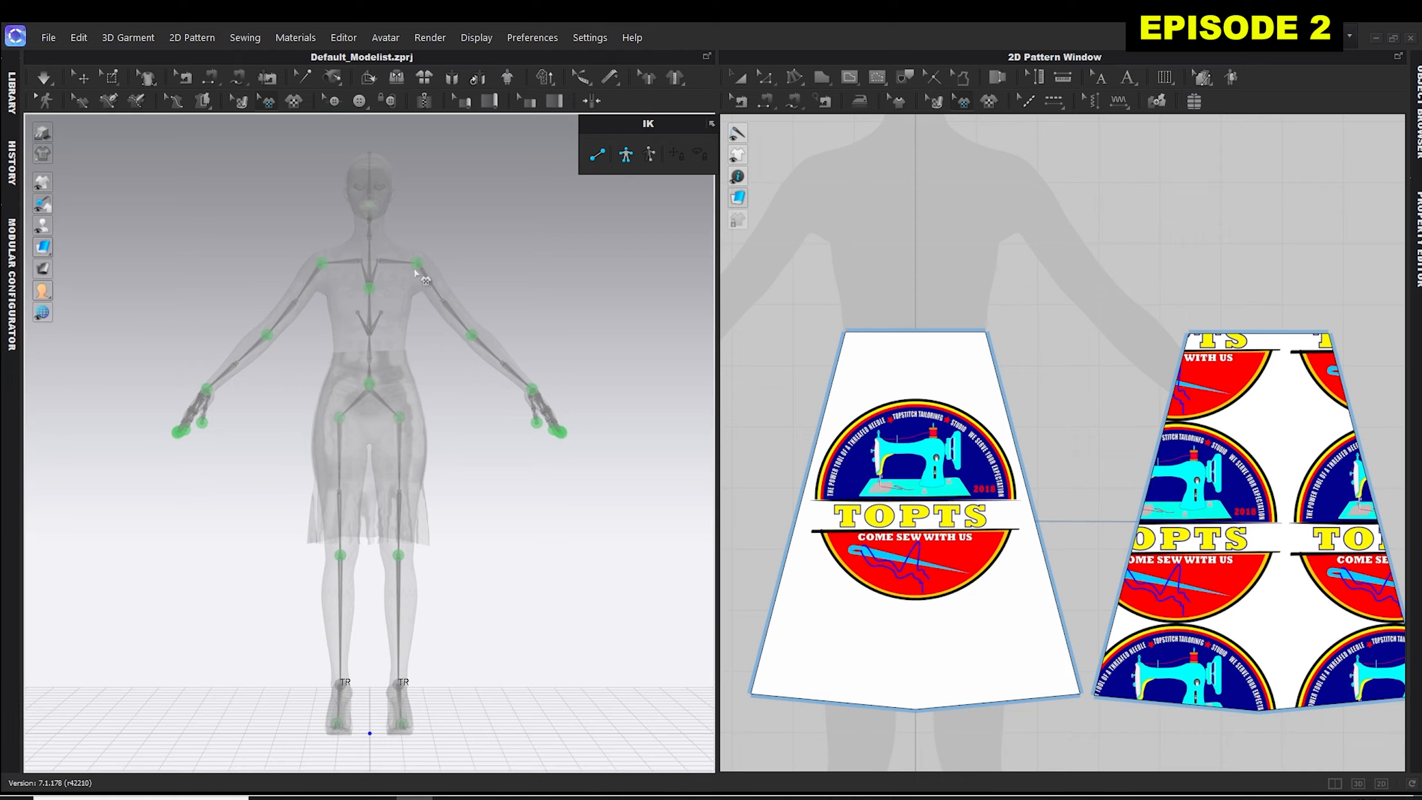
click(82, 78)
click(419, 263)
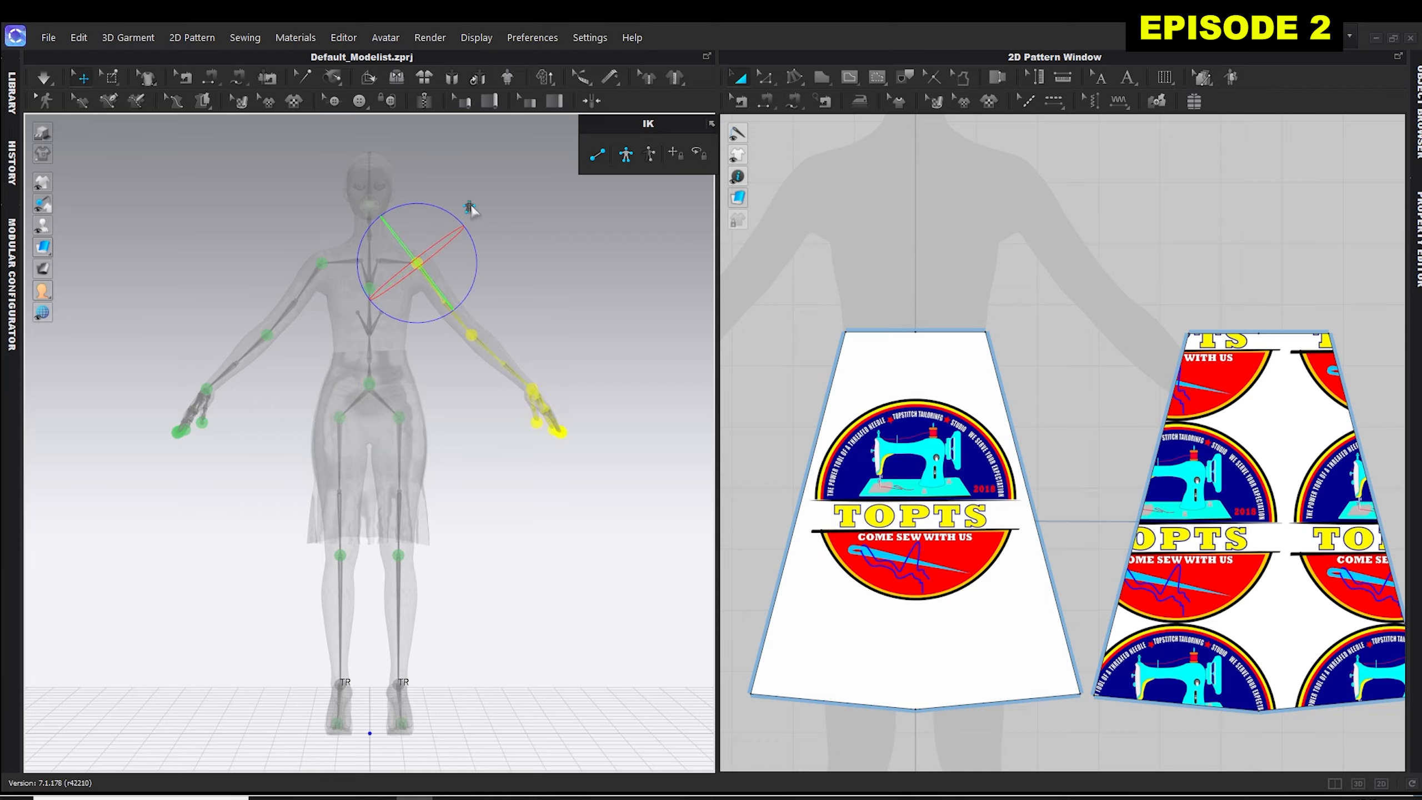
drag(475, 263, 415, 289)
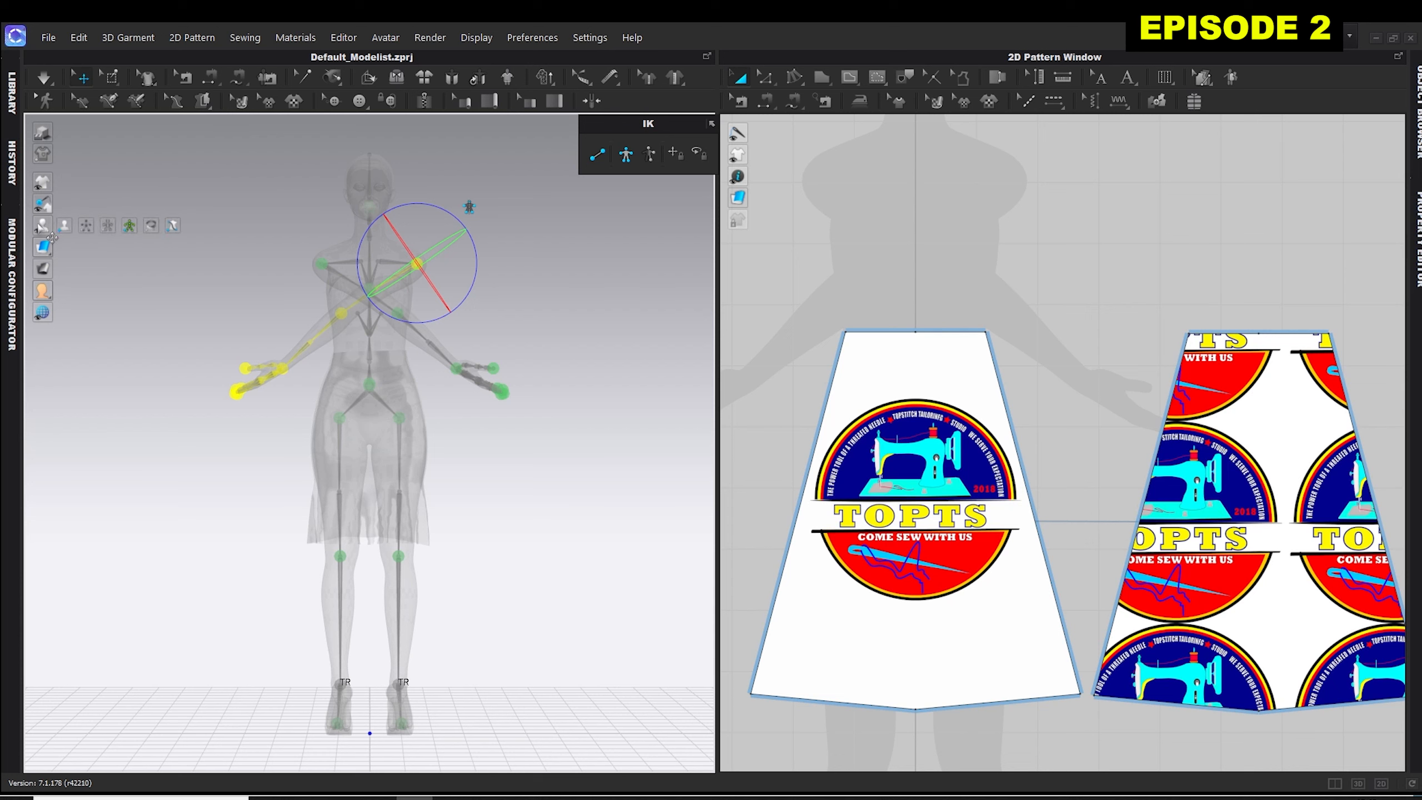
Hide the X-ray joints, turn the avatar slightly, and undo the arm pose change.
click(138, 232)
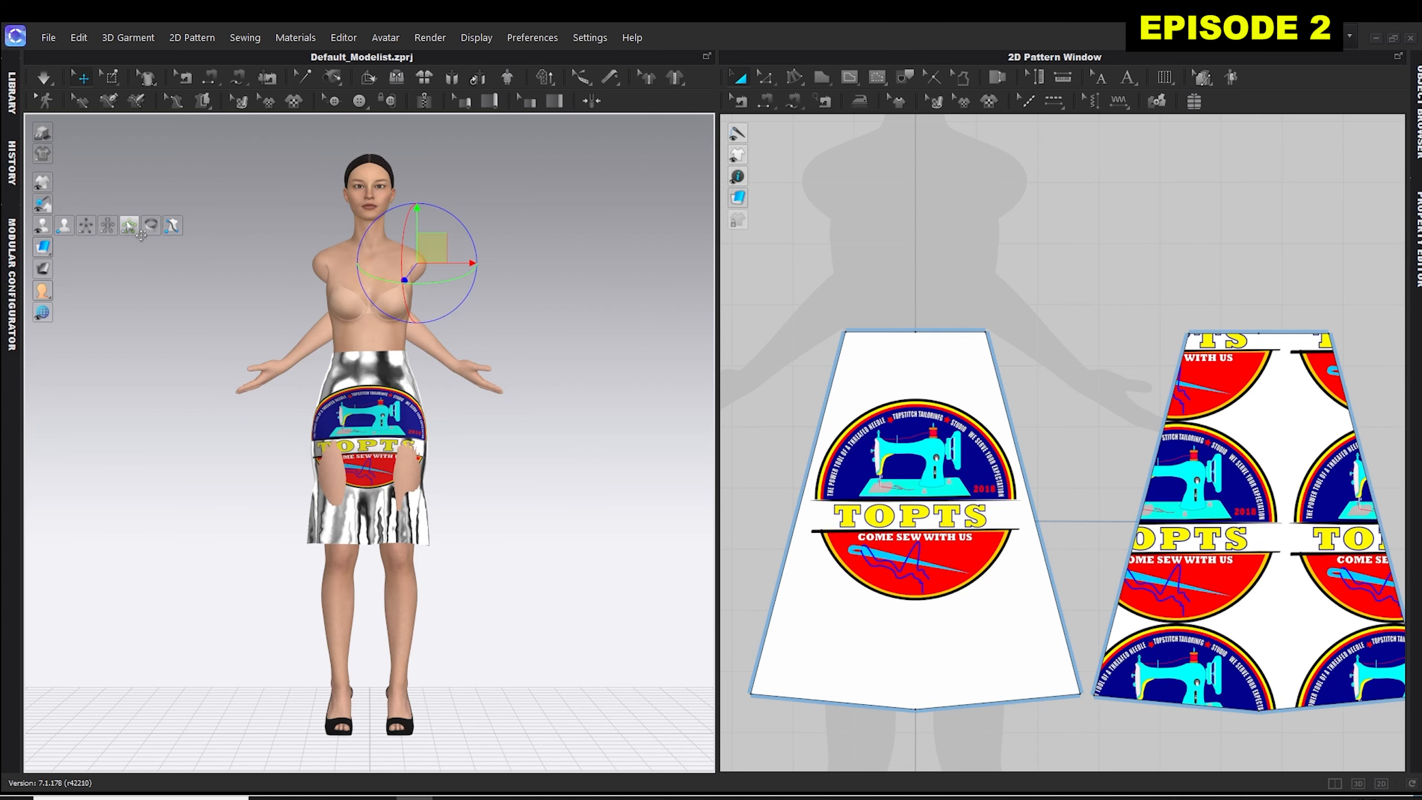
mouse_move(232, 295)
right_down()
mouse_move(481, 286)
mouse_move(241, 292)
right_up()
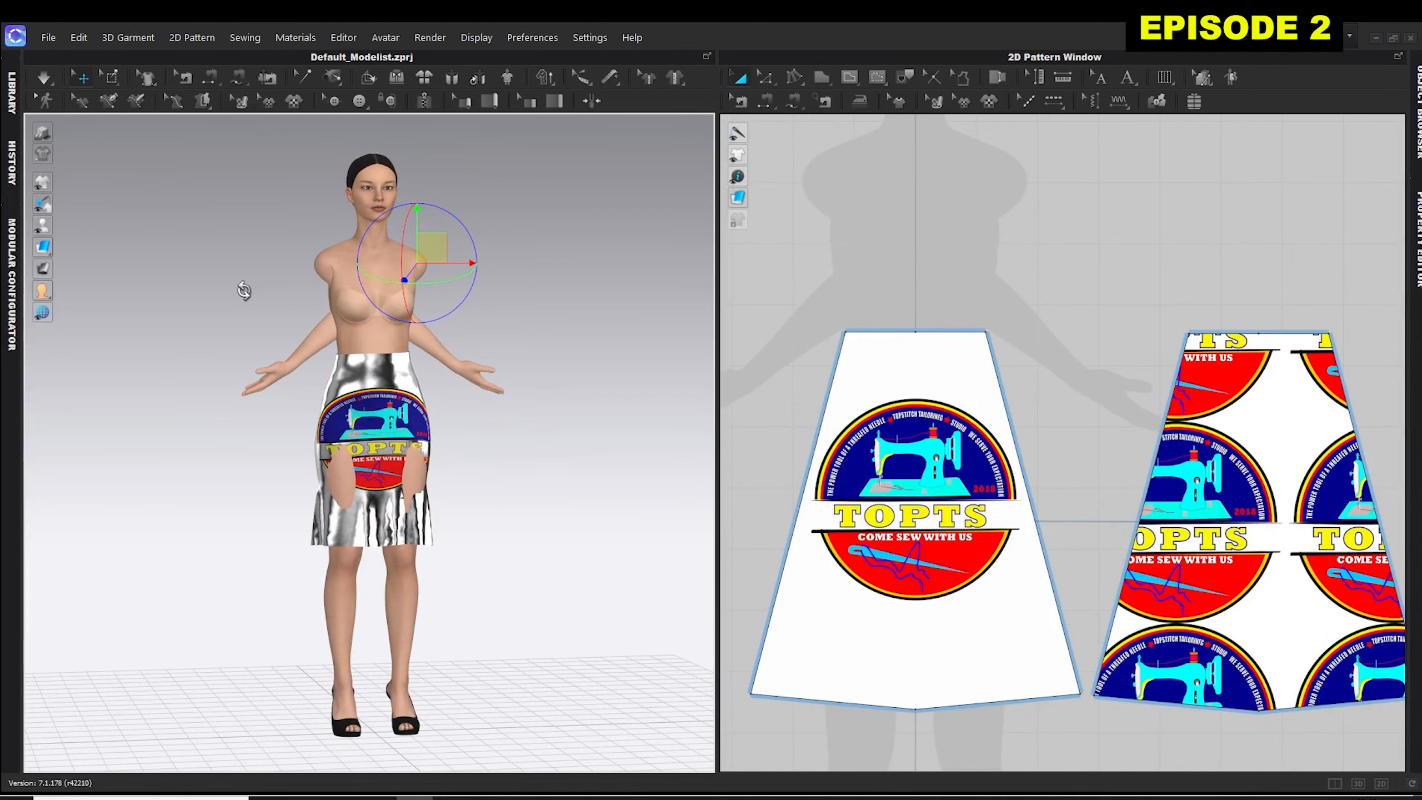
key(ctrl+z)
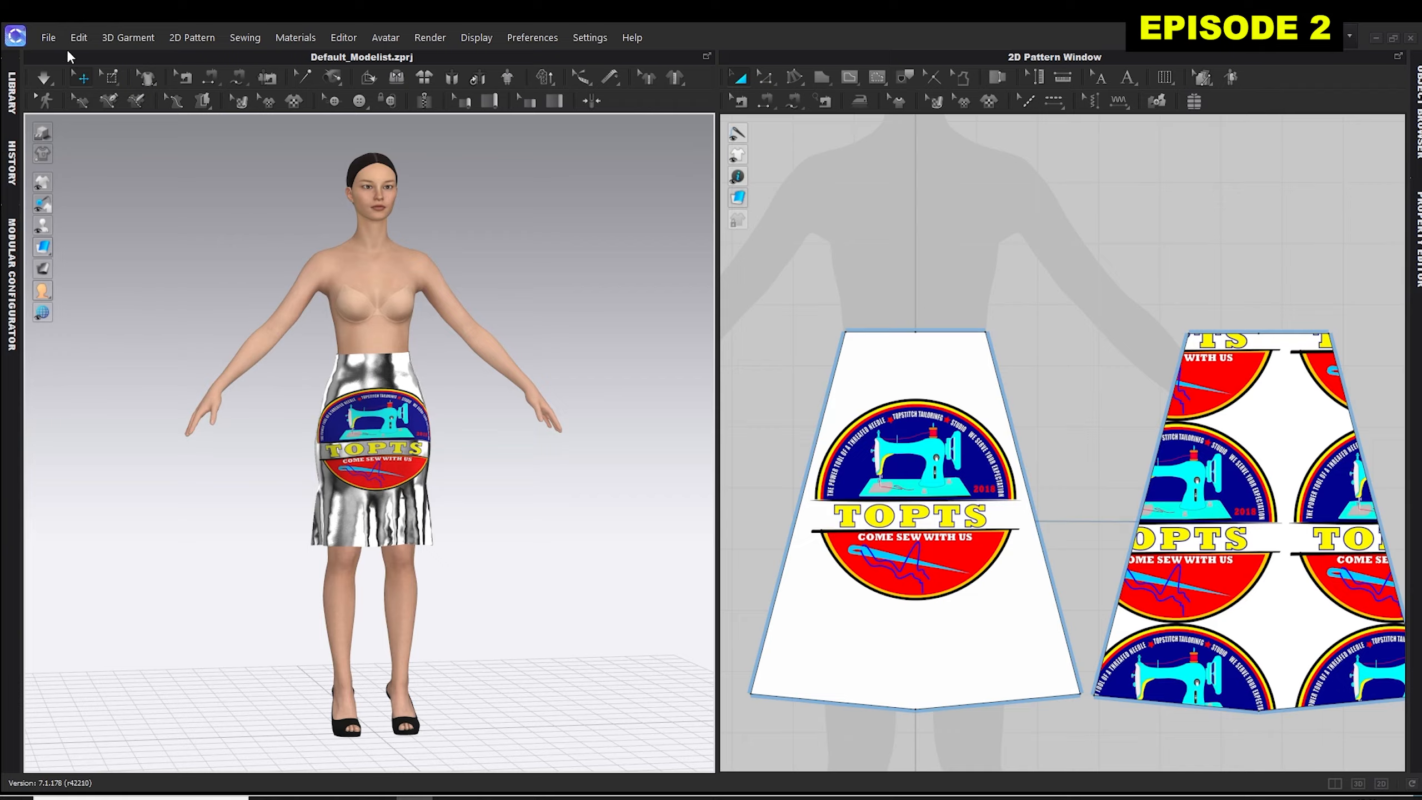
Open the View Controls page of the User Settings, with the dialog moved clear of the avatar.
click(593, 38)
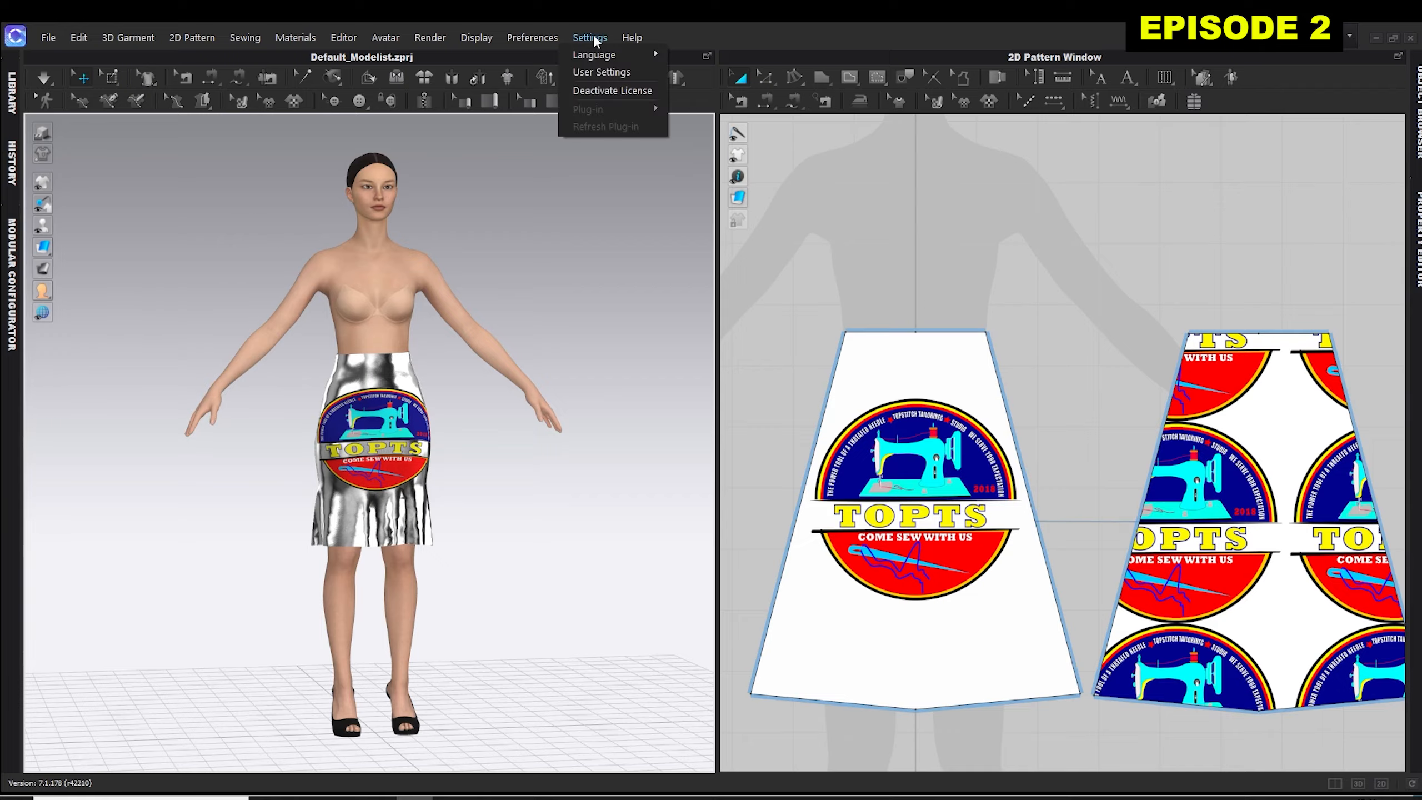
click(595, 72)
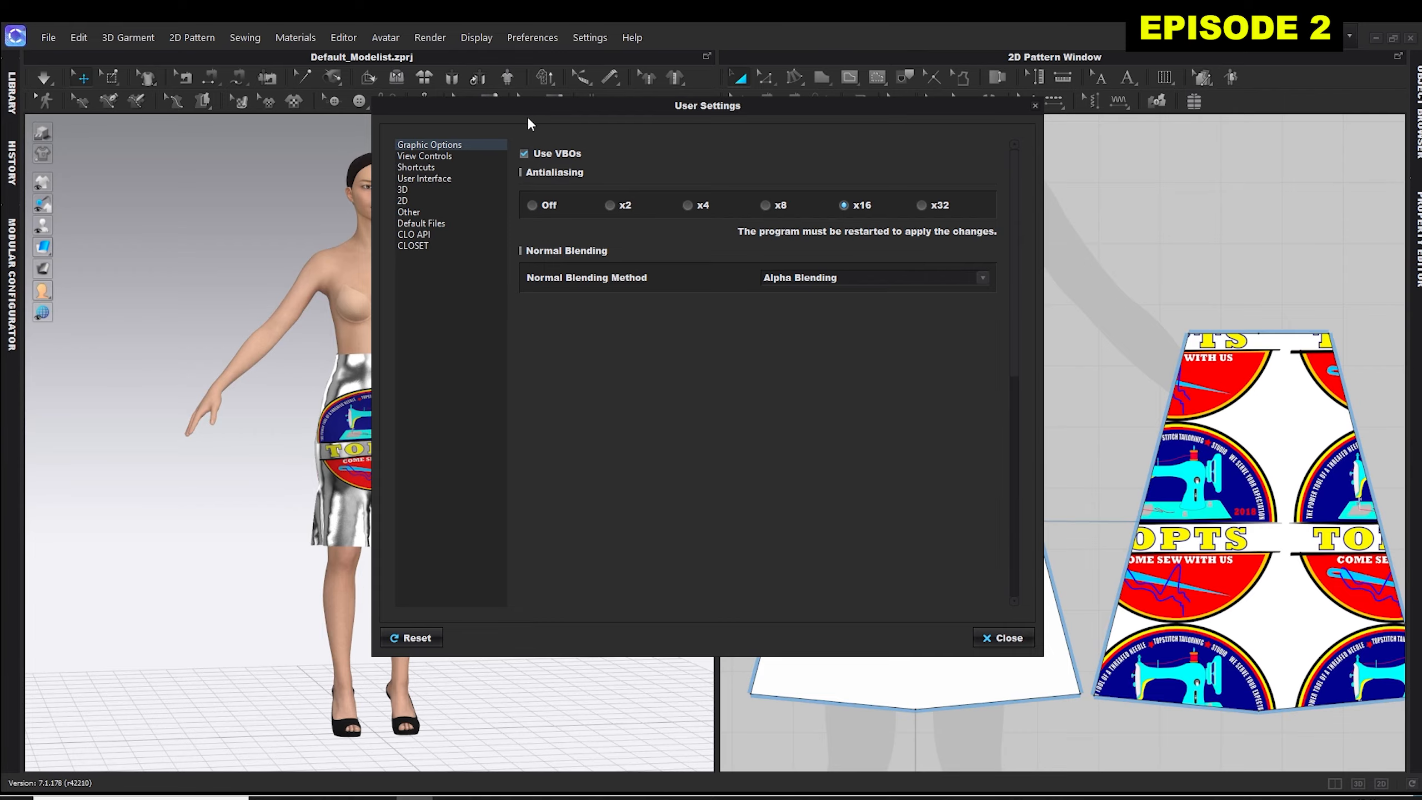
drag(506, 106, 689, 116)
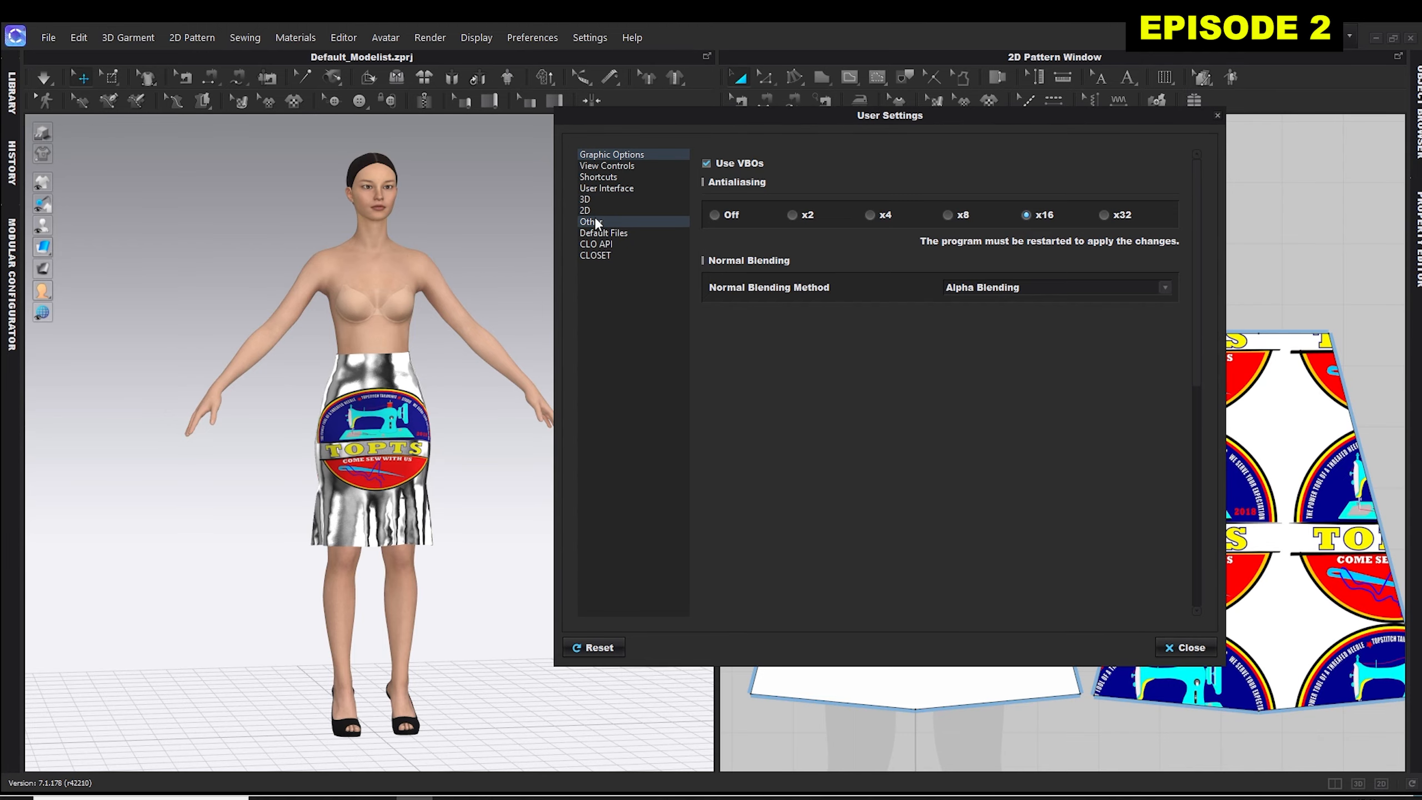
click(602, 163)
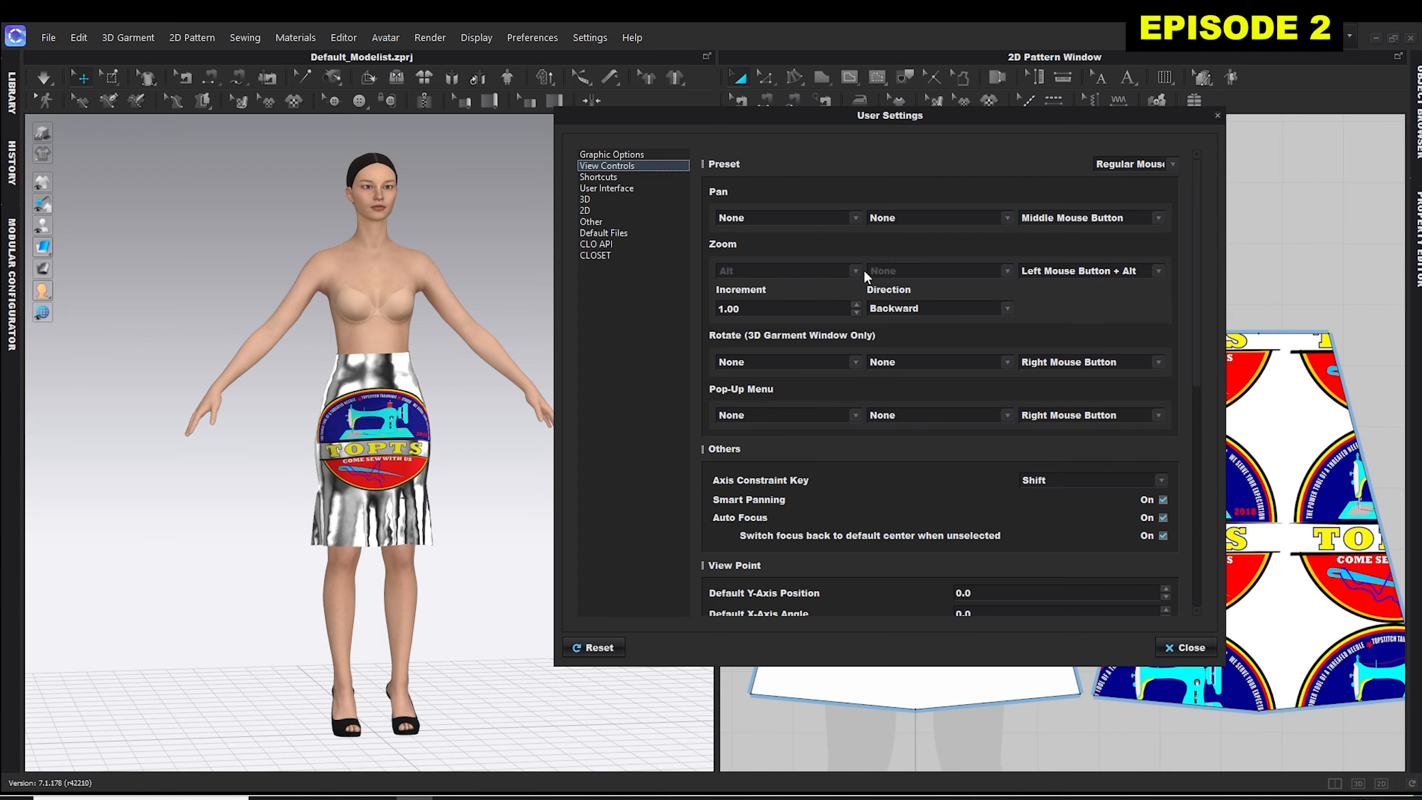
On the User Interface page of the User Settings, set the 3D Toolbar to Bottom and the 2D Toolbar to Left.
click(608, 189)
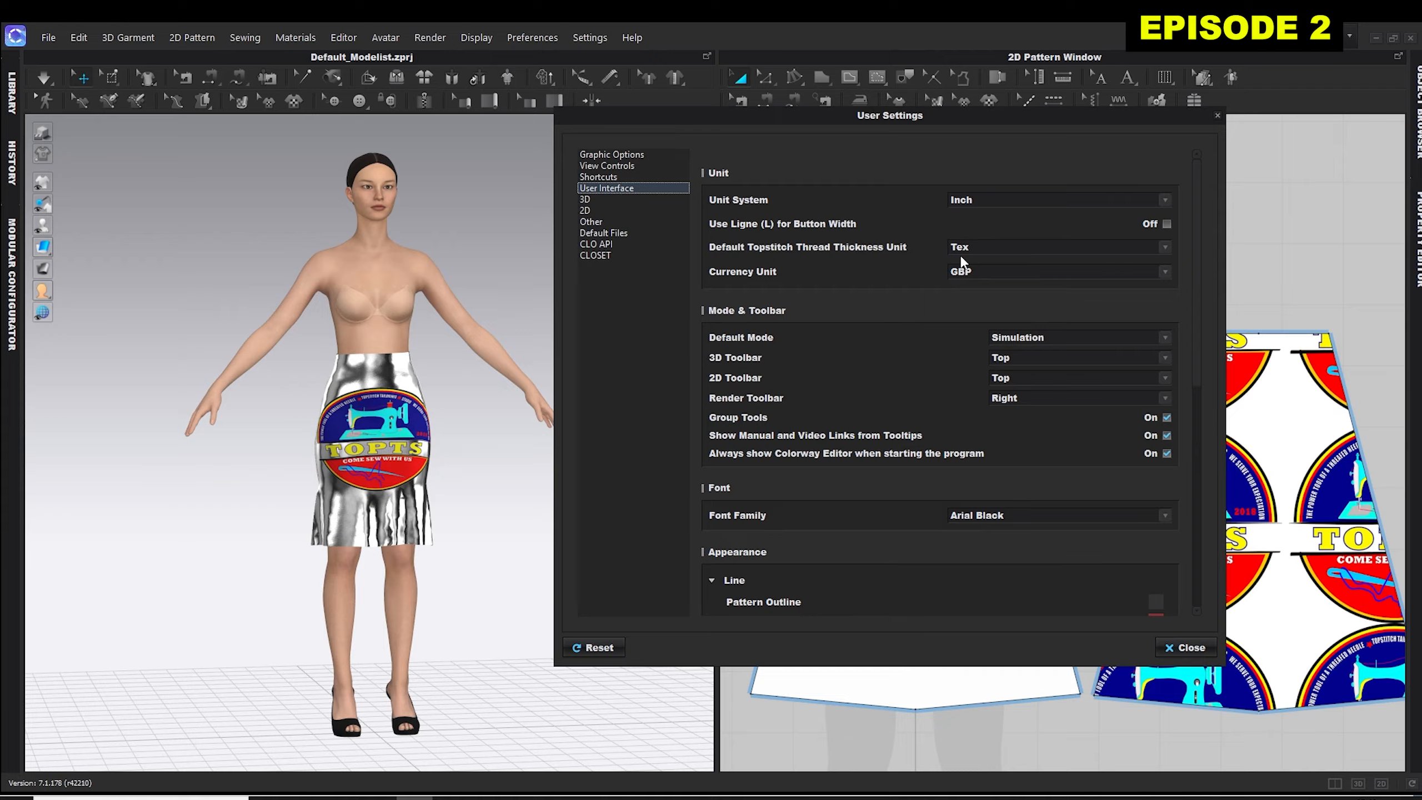
click(1165, 358)
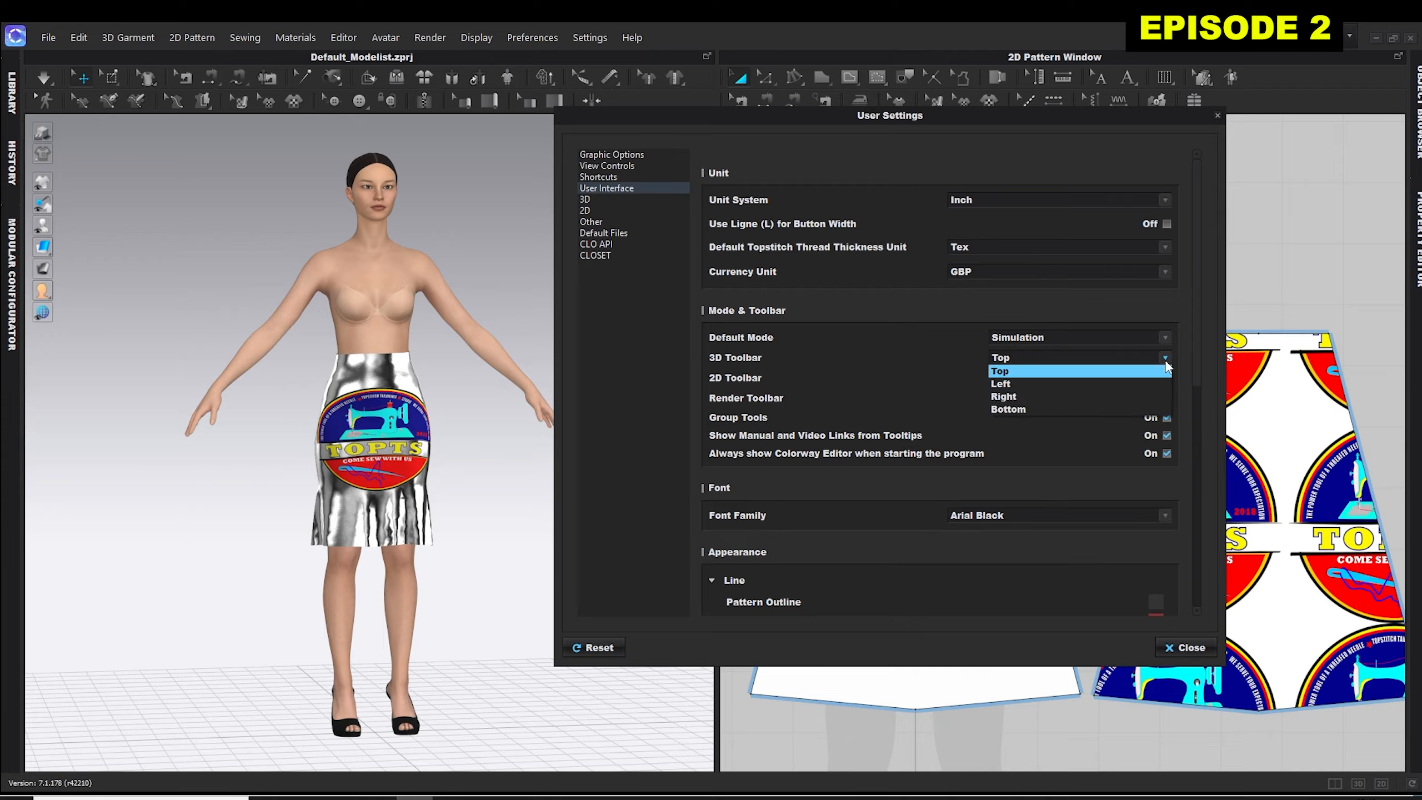
click(1012, 409)
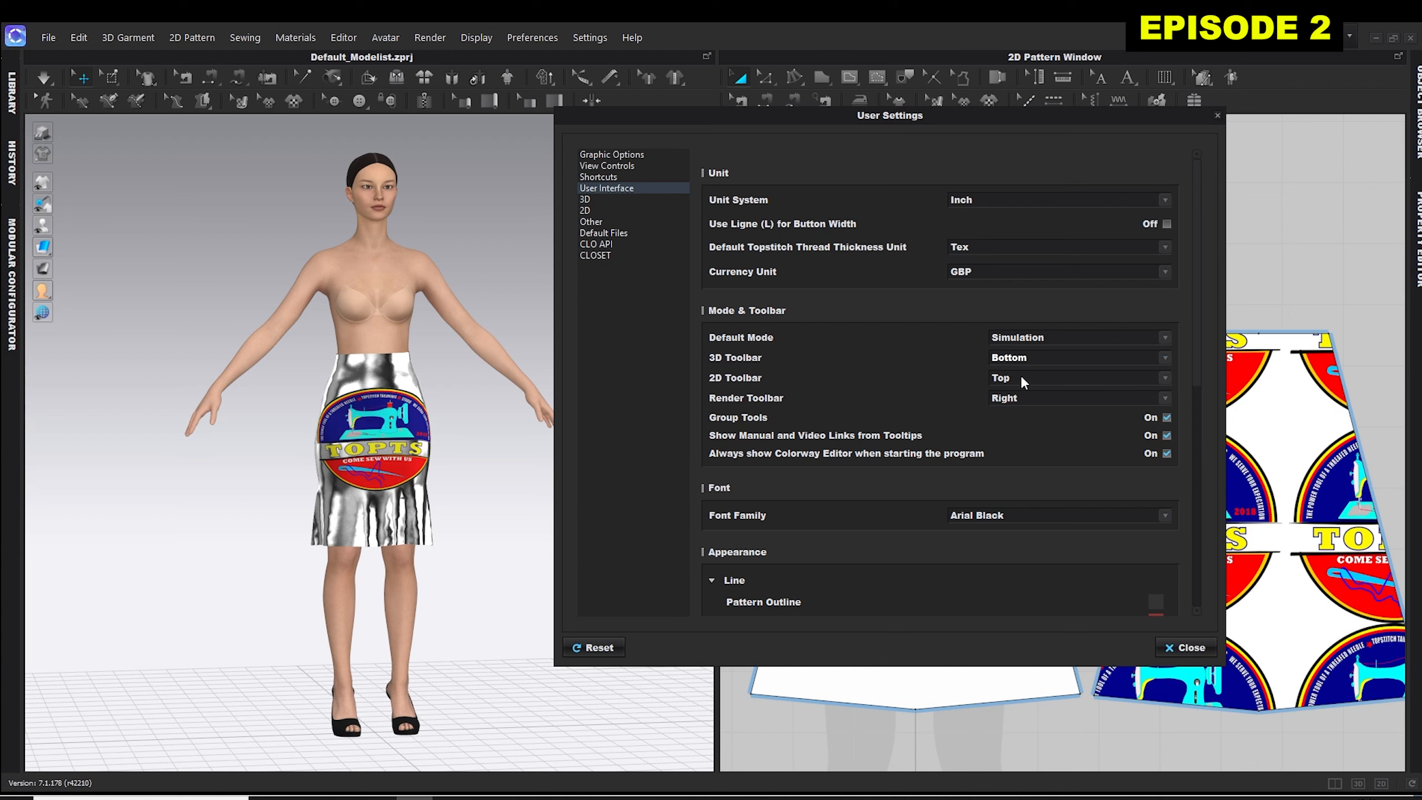
click(1166, 378)
click(1005, 404)
Review the Unit System choices, the Font Family list and the line colours under Appearance, and close the User Settings.
click(1165, 200)
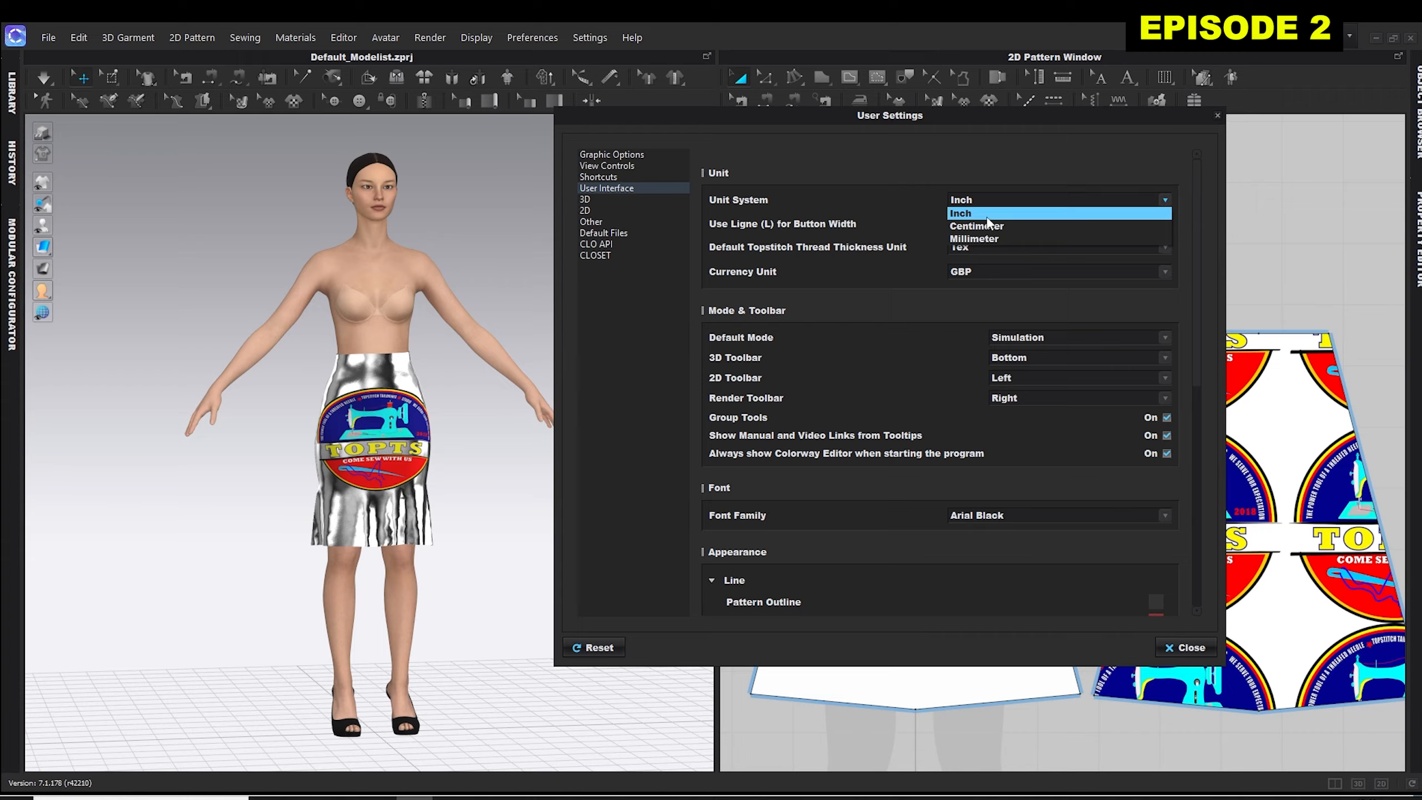
click(905, 178)
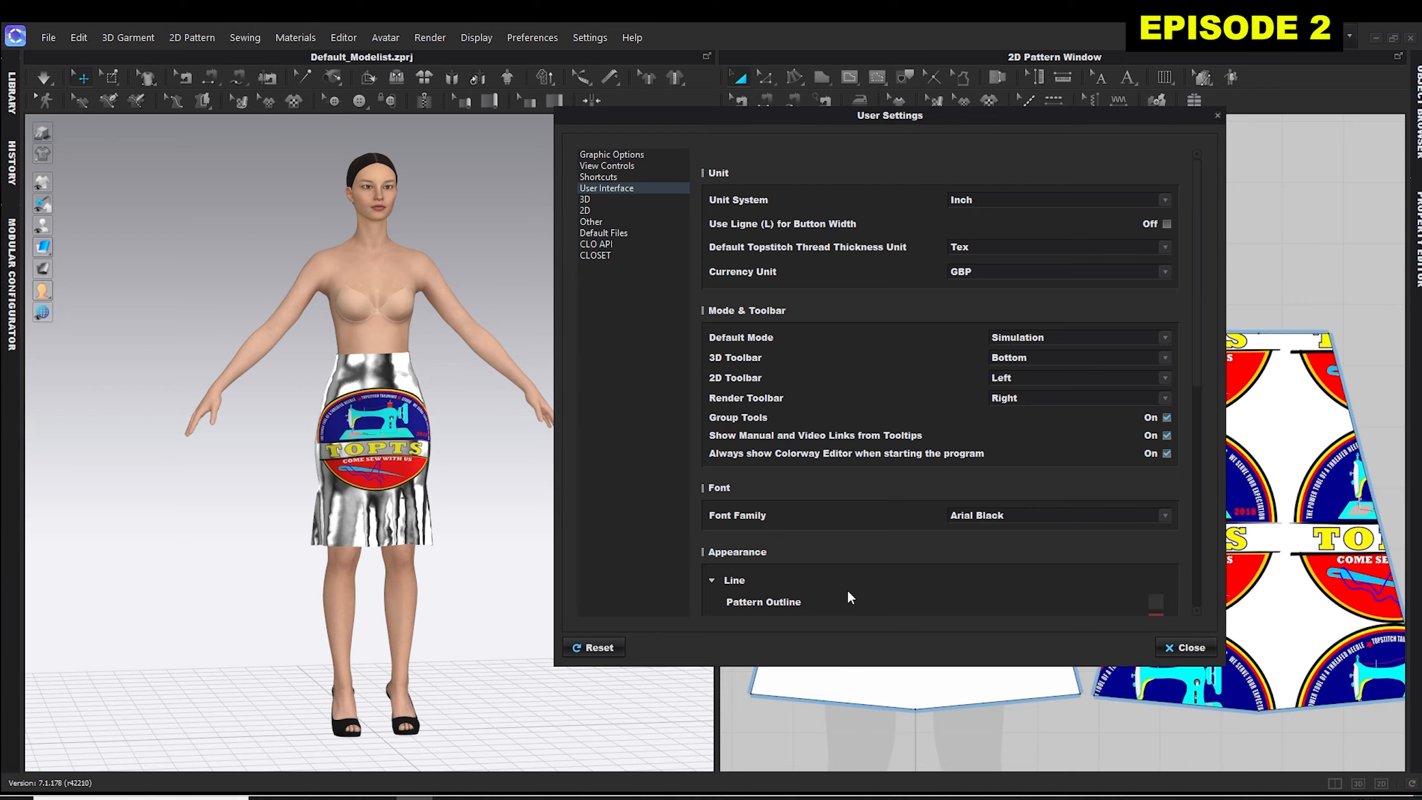
click(1157, 516)
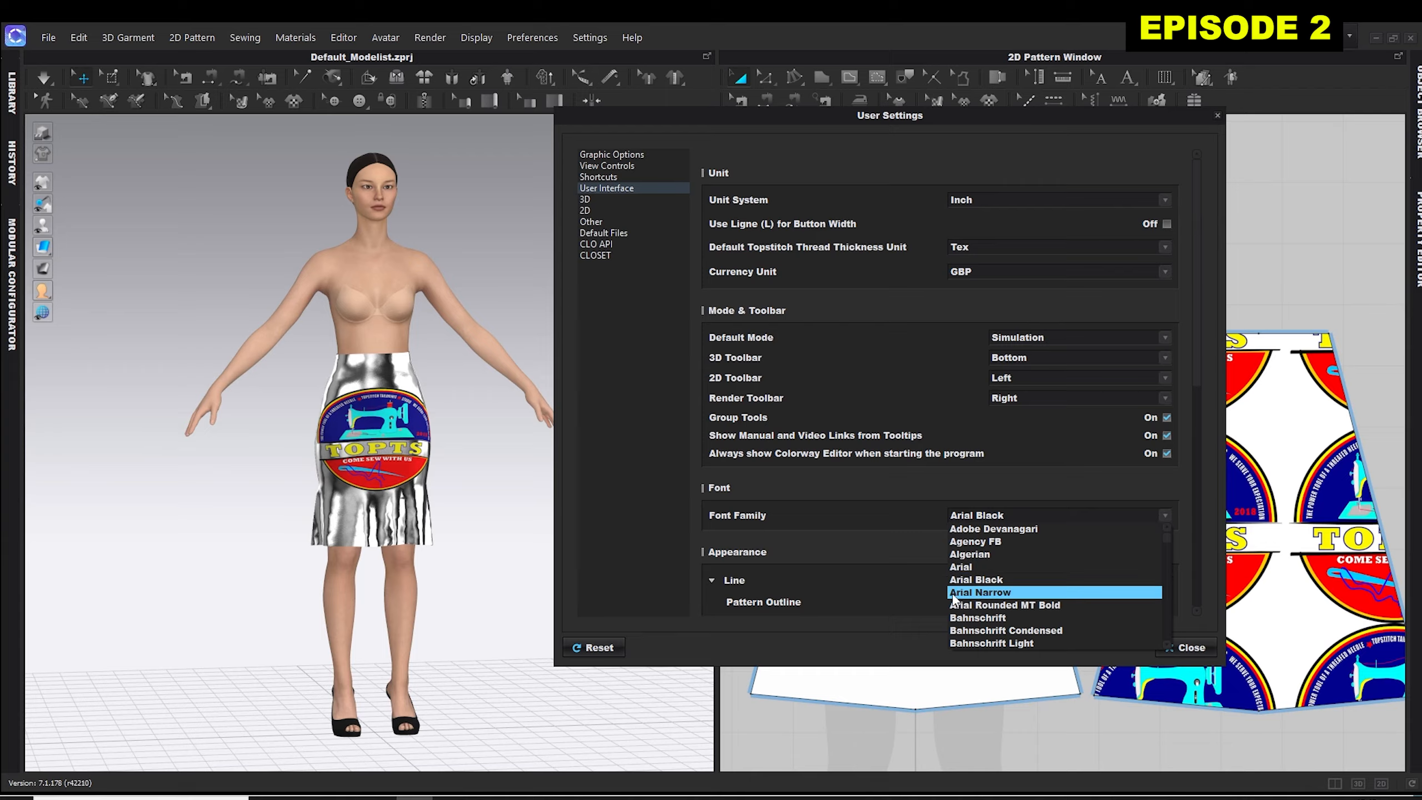
click(862, 519)
scroll(896, 523, down, 2)
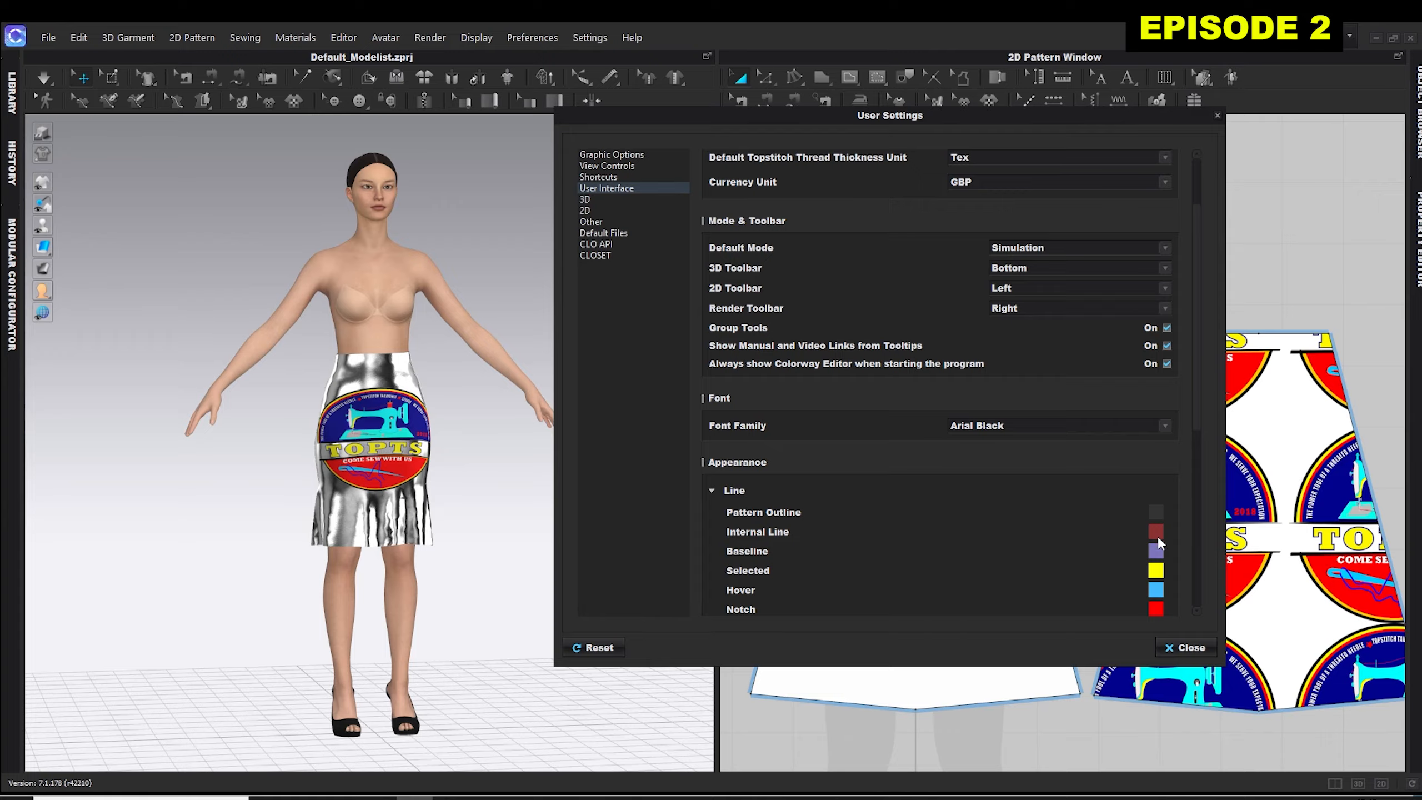
click(1164, 426)
click(789, 417)
click(1177, 648)
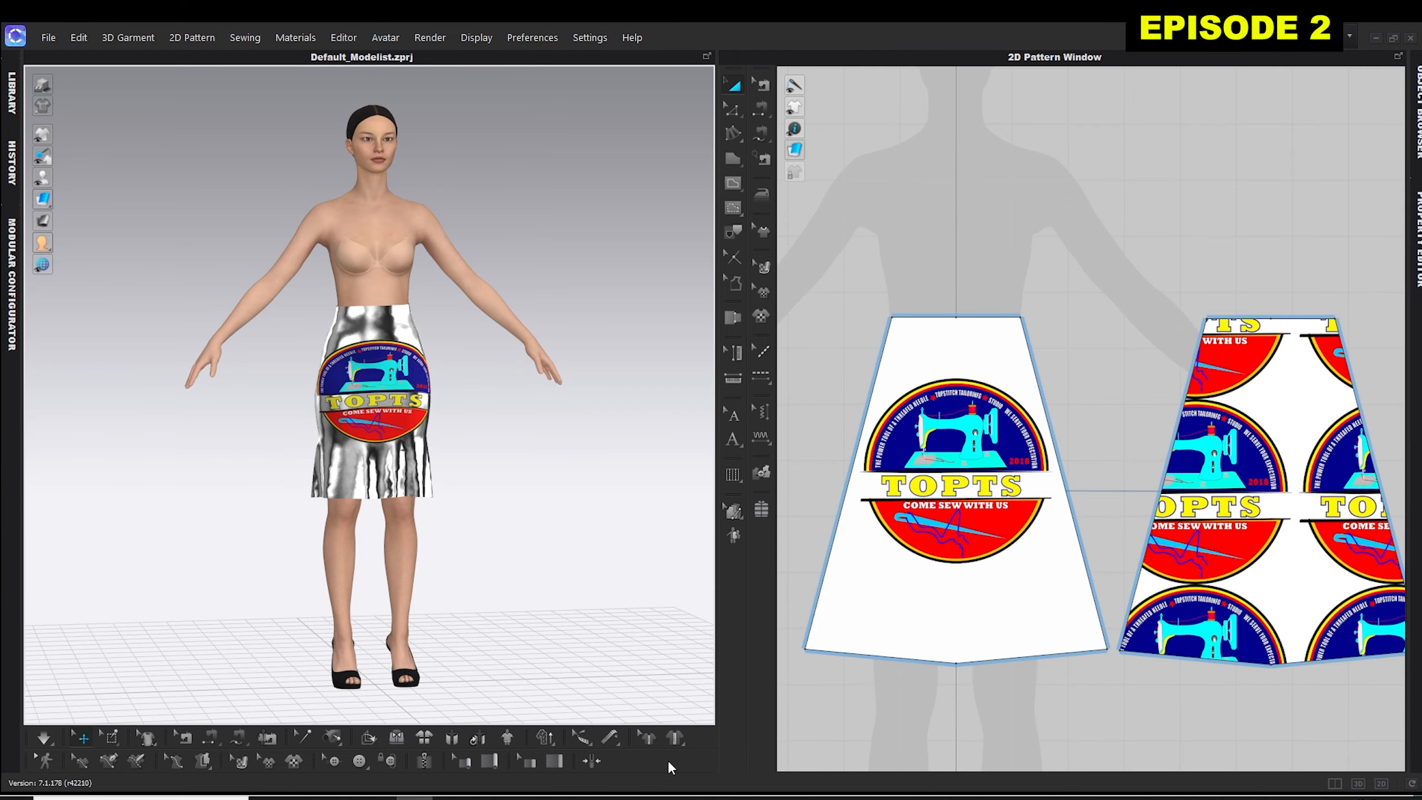
Reopen the User Interface page of the User Settings, set both the 3D Toolbar and 2D Toolbar to Top, and close the dialog.
click(592, 38)
click(599, 77)
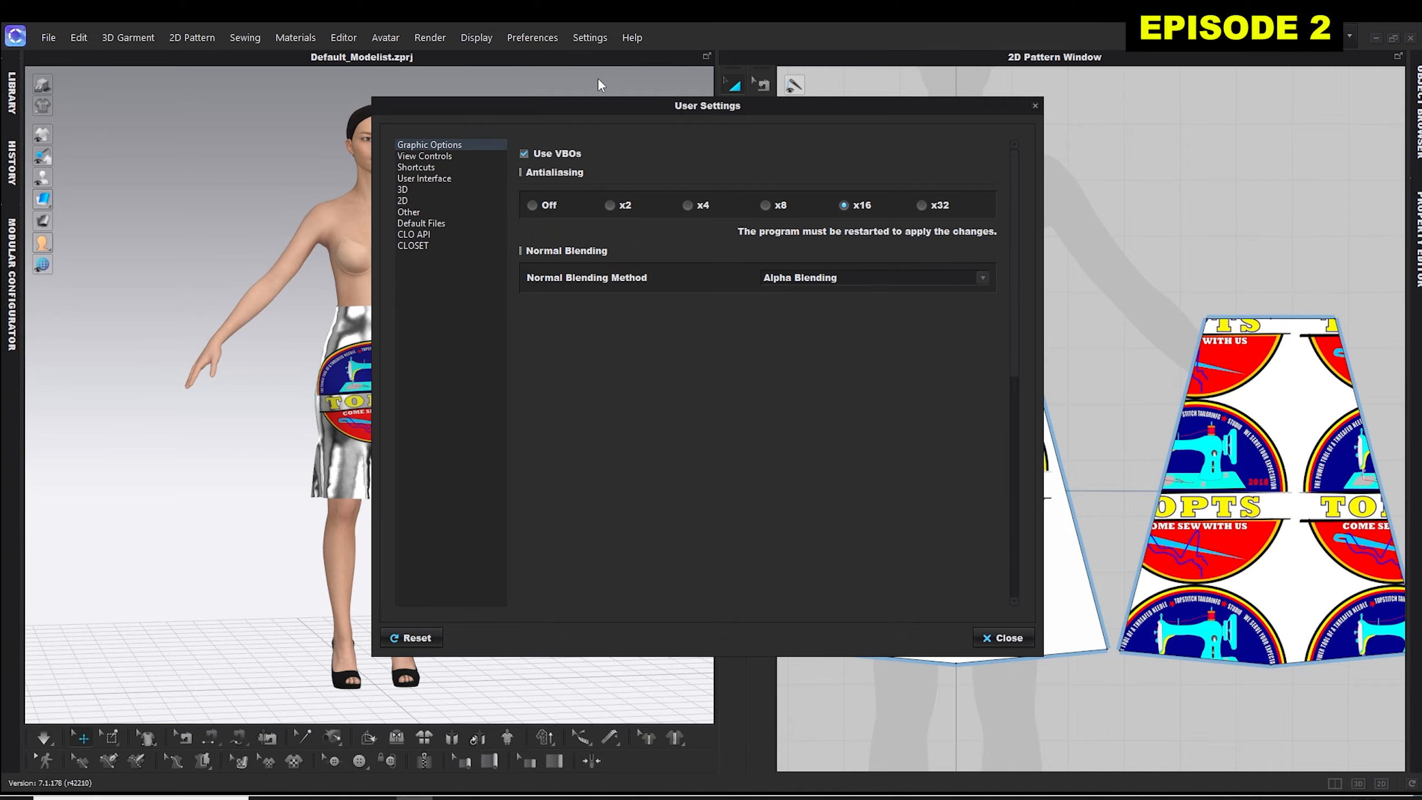
click(432, 178)
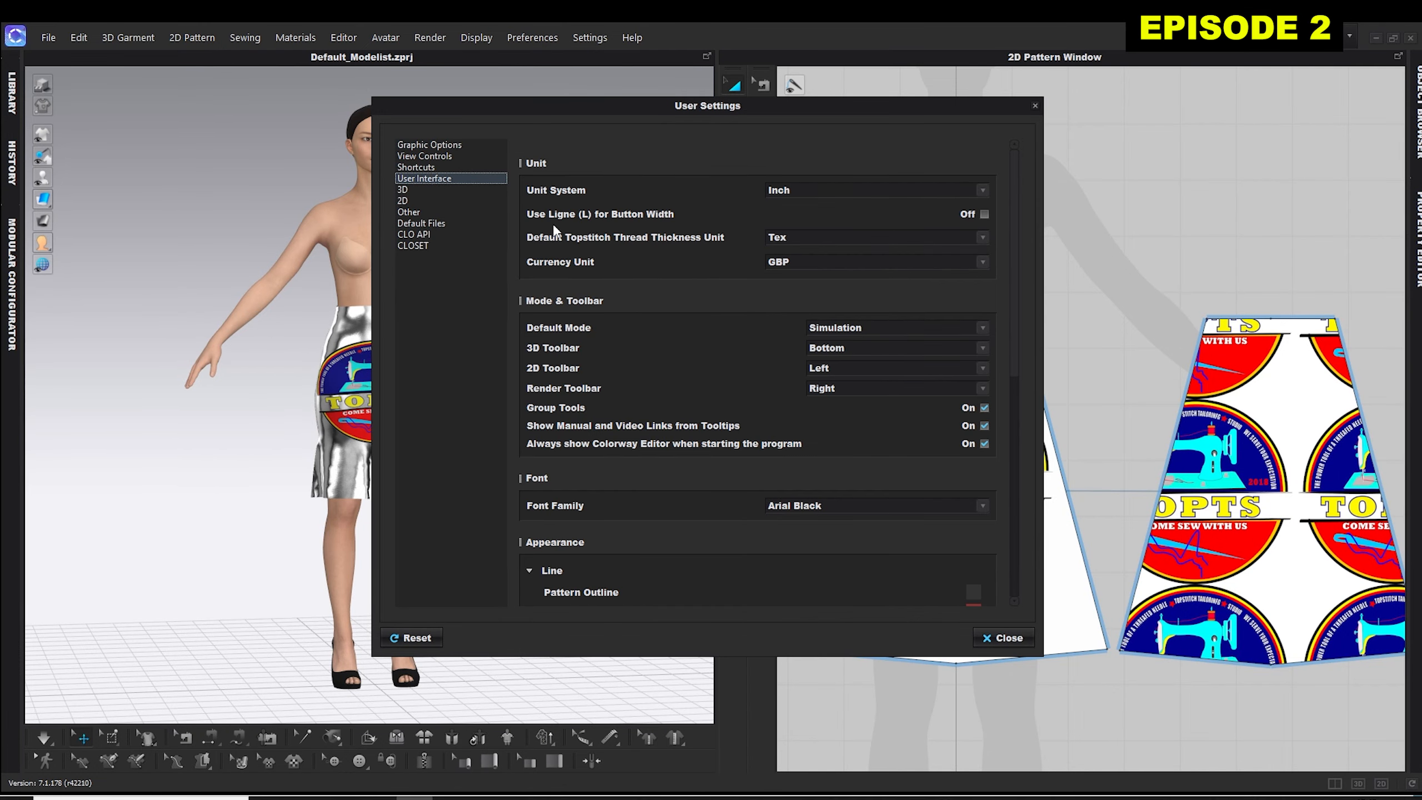
click(985, 349)
click(826, 365)
click(985, 368)
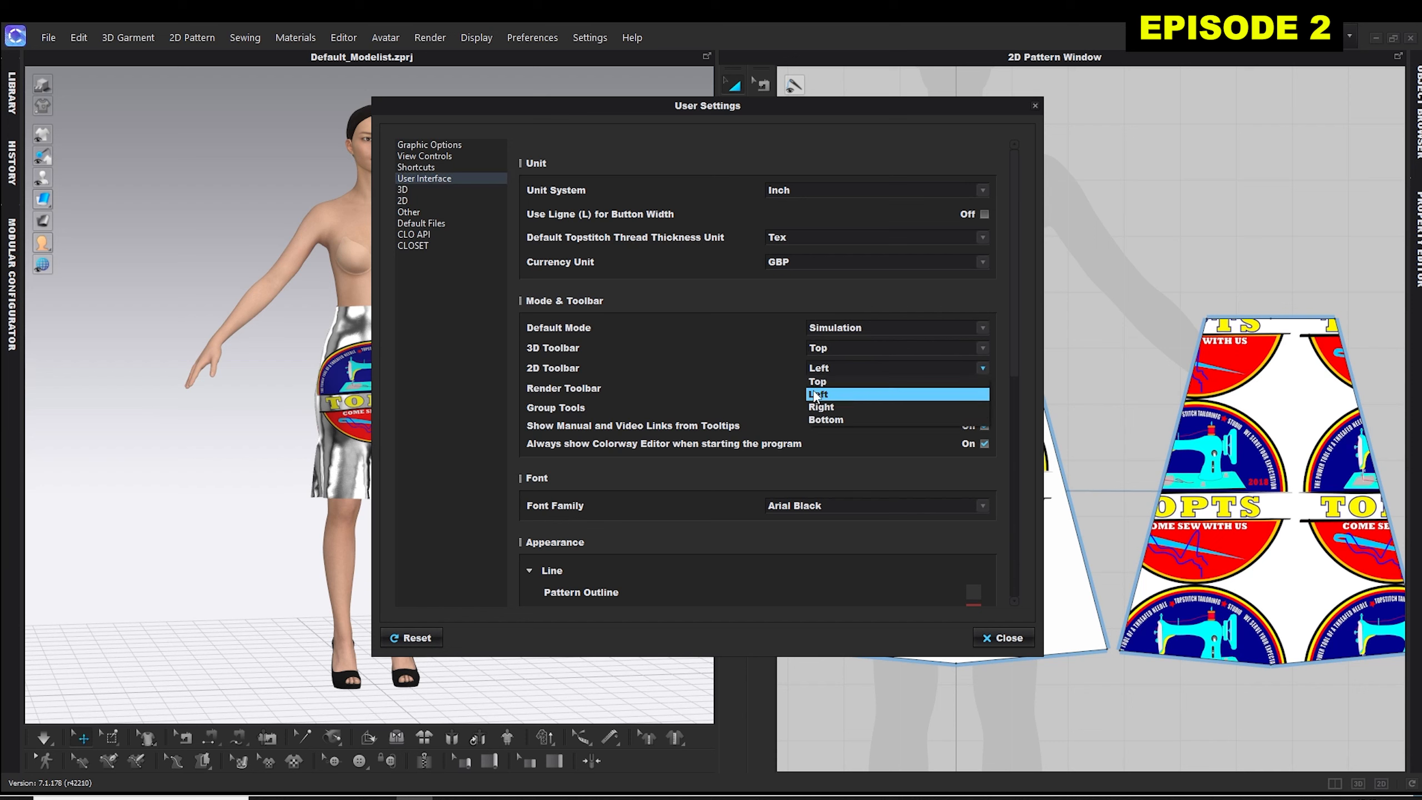
click(821, 386)
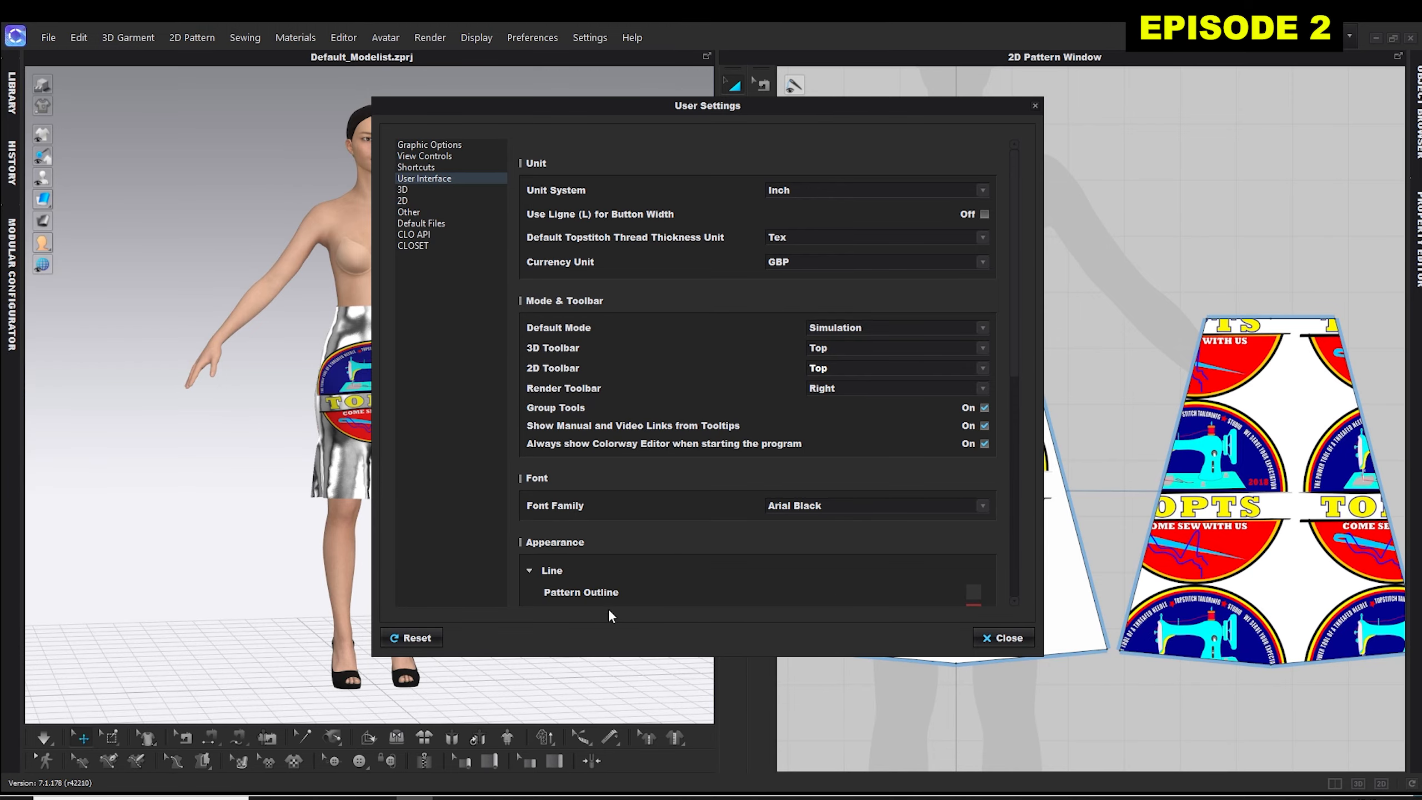
click(1000, 639)
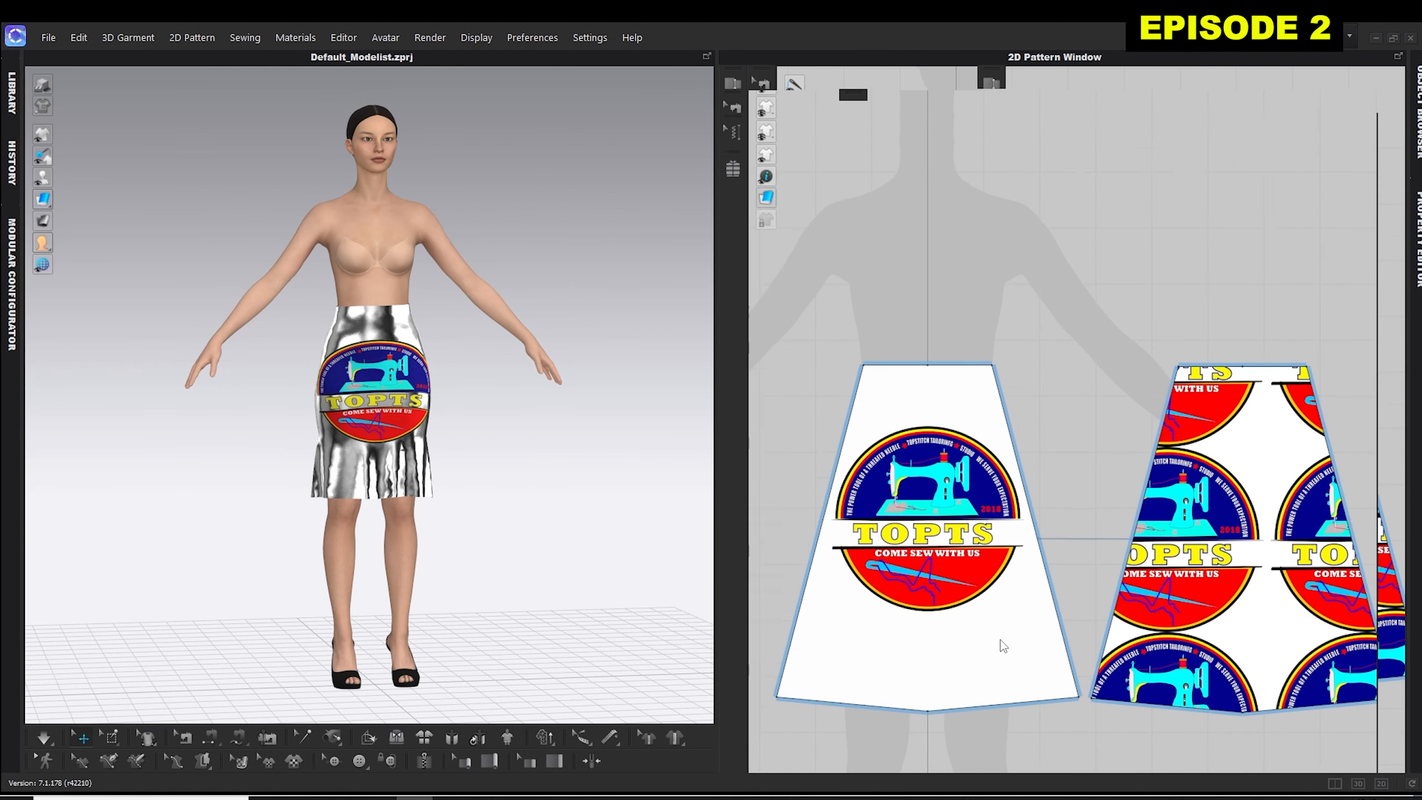